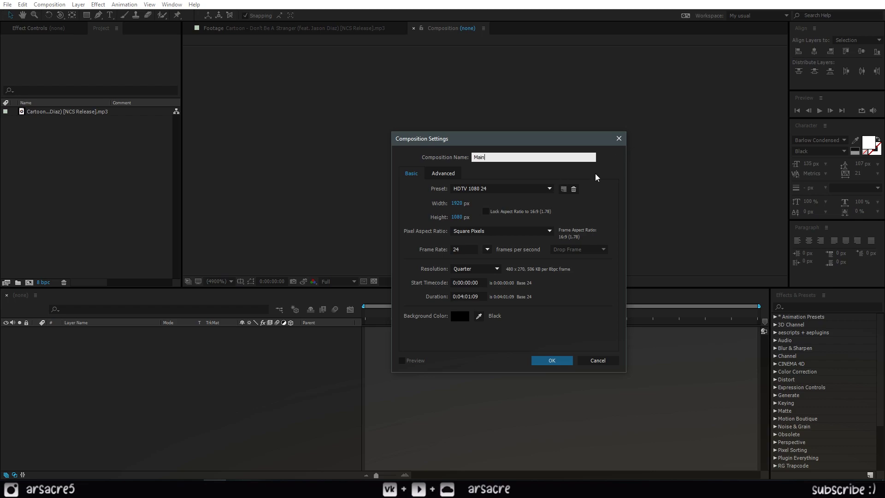
Step: Set the Main composition's duration to 0:00:30:00 and its size to 1280 × 720 px with the 16:9 aspect ratio locked
{"action": "left_click", "coordinate": [464, 296]}
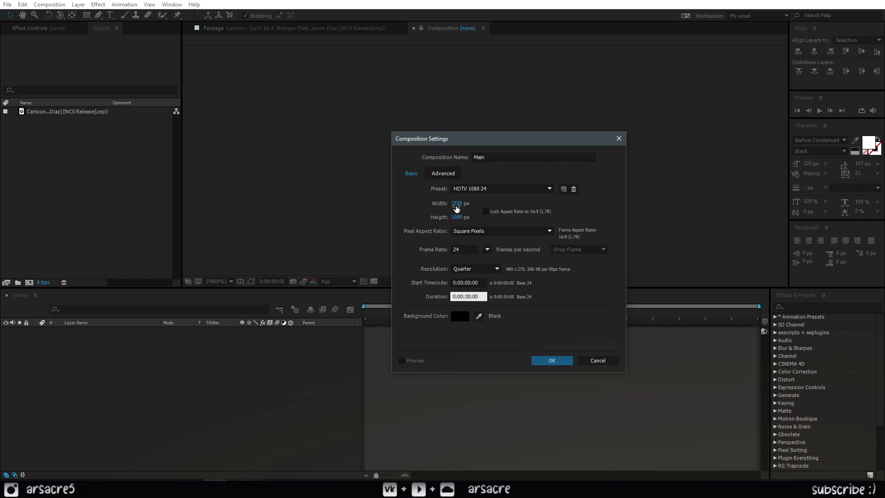
{"action": "left_click", "coordinate": [485, 212]}
{"action": "left_click", "coordinate": [469, 205]}
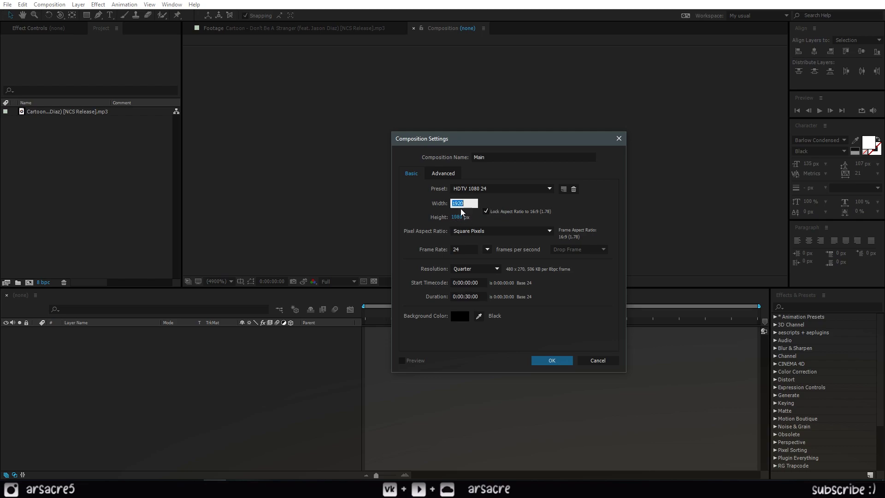
{"action": "type", "text": "1280"}
{"action": "left_click", "coordinate": [412, 211]}
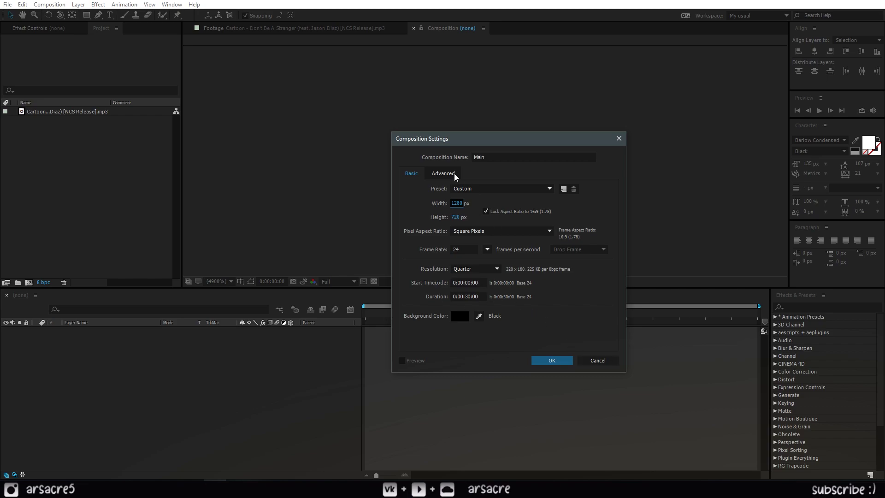
Step: Check the advanced composition settings, create the Main composition and turn on the Title/Action Safe overlay
{"action": "left_click", "coordinate": [441, 174]}
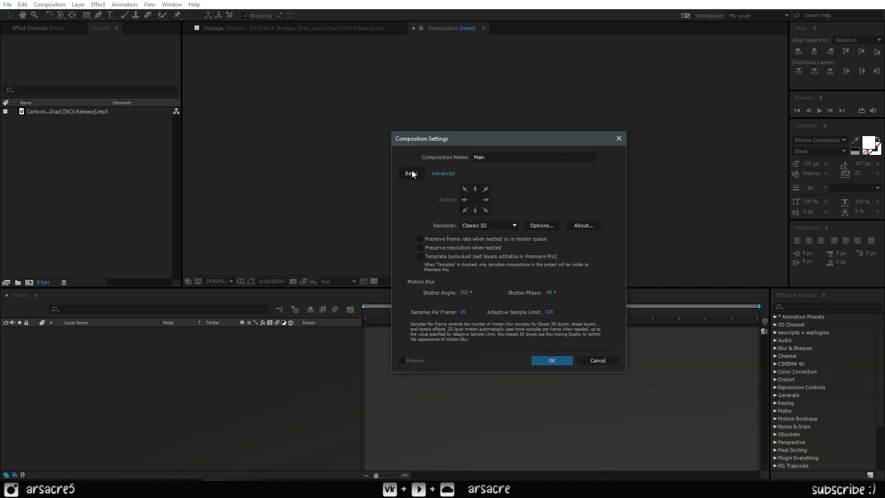
{"action": "left_click", "coordinate": [412, 174]}
{"action": "left_click", "coordinate": [552, 362]}
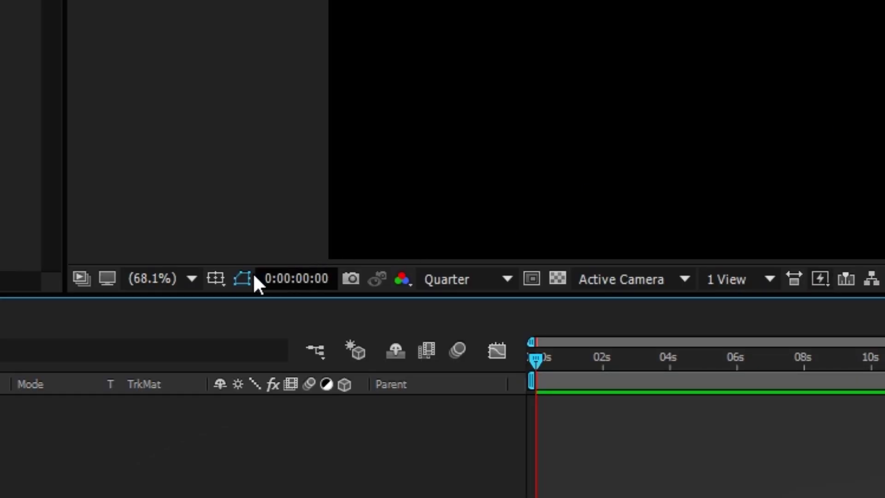
{"action": "left_click", "coordinate": [214, 277]}
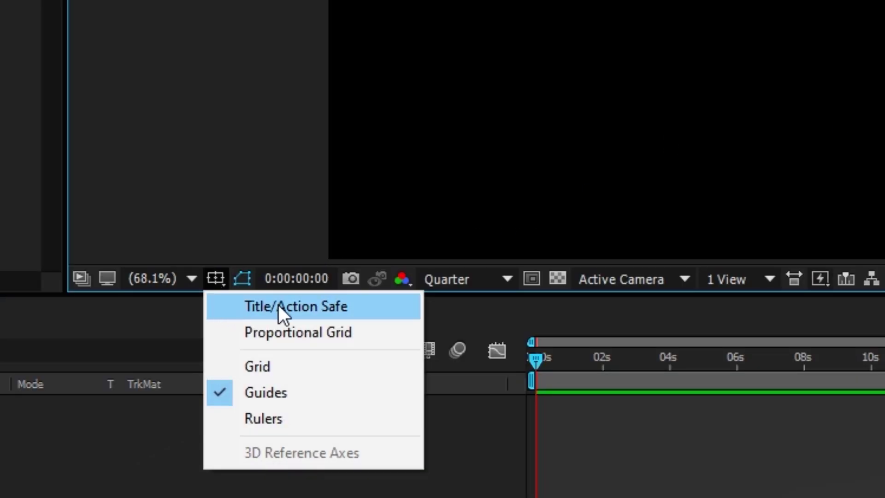
{"action": "left_click", "coordinate": [339, 305]}
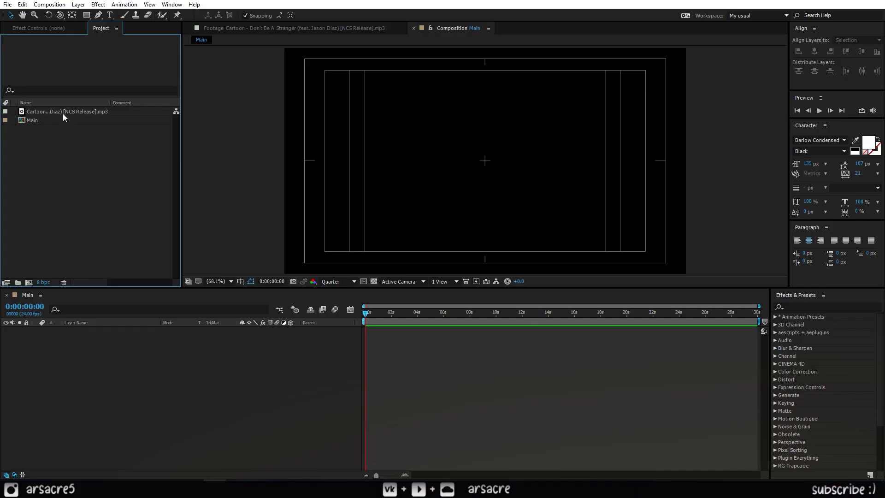
Step: Add the "Cartoon - Don't Be A Stranger" mp3 to the Main timeline and widen the name columns to show more of the file name
{"action": "left_click", "coordinate": [63, 112]}
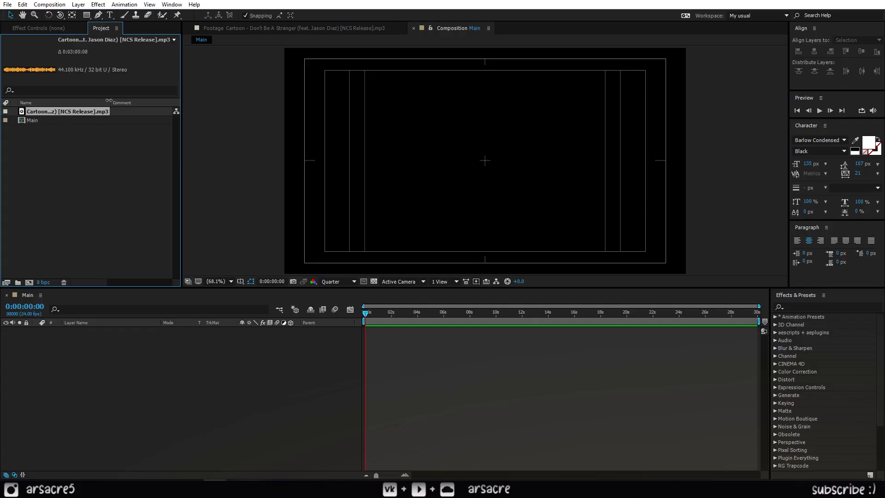
{"action": "left_click_drag", "start_coordinate": [108, 101], "coordinate": [148, 101]}
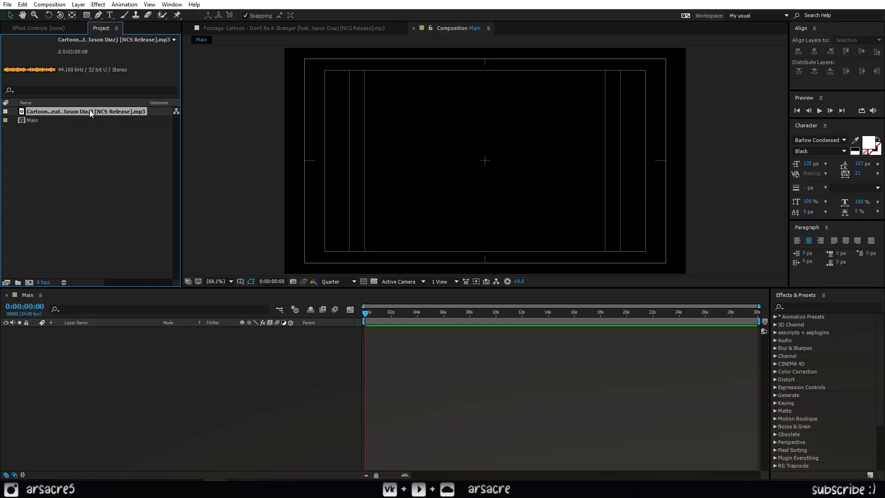
{"action": "left_click_drag", "start_coordinate": [91, 113], "coordinate": [181, 362]}
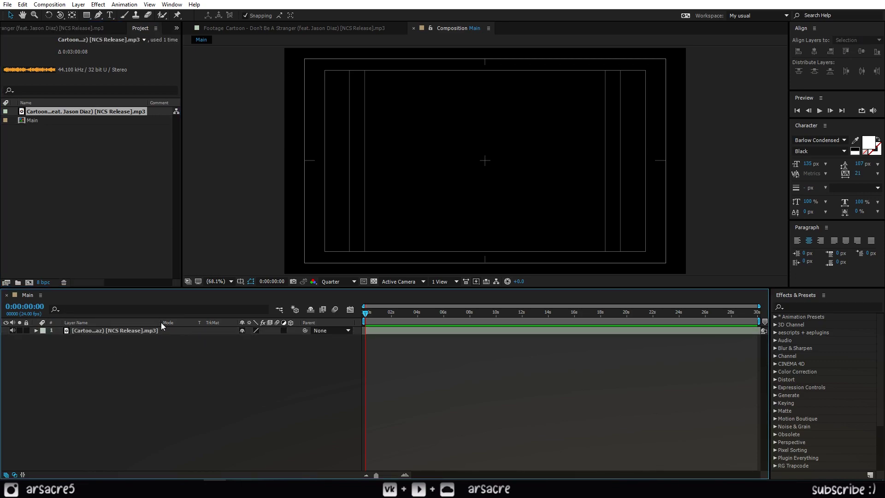
{"action": "left_click_drag", "start_coordinate": [161, 322], "coordinate": [193, 322]}
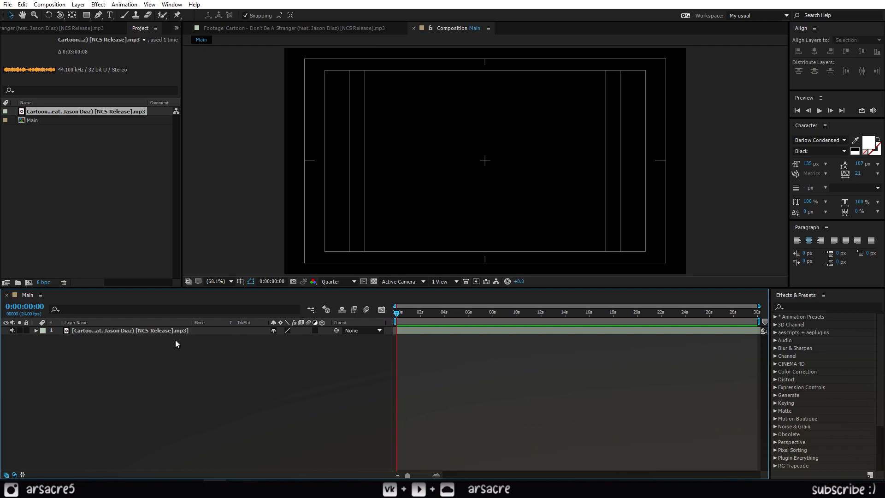
Step: Preview the song from the start of the Main composition and park the time indicator at 0:00:02:00
{"action": "left_click", "coordinate": [141, 332]}
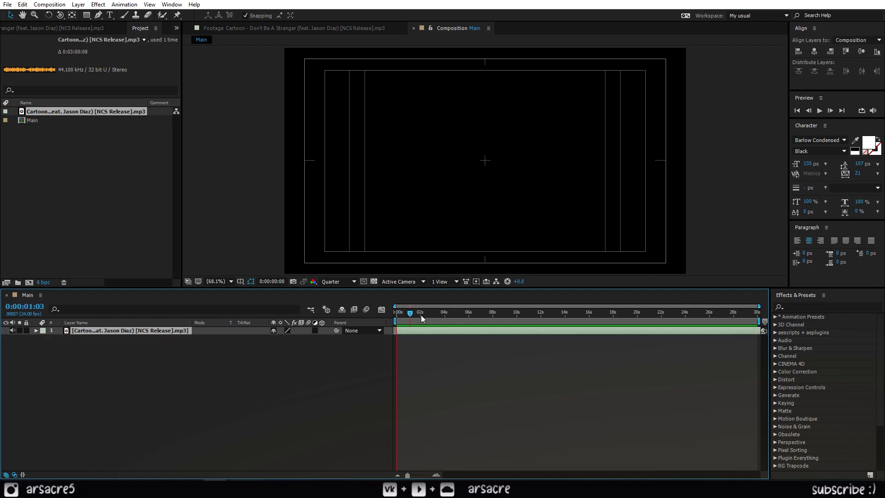
{"action": "left_click_drag", "start_coordinate": [421, 315], "coordinate": [387, 327]}
{"action": "key", "text": "space"}
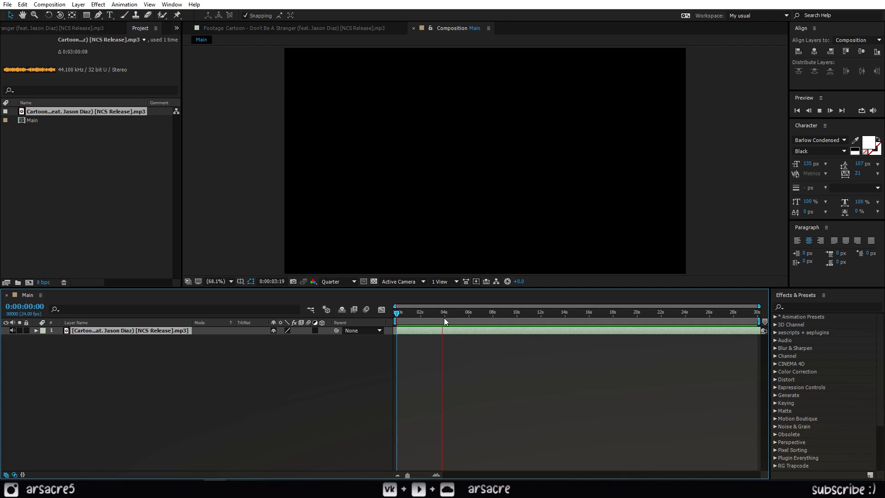
{"action": "mouse_move", "coordinate": [429, 318]}
{"action": "left_mouse_down"}
{"action": "mouse_move", "coordinate": [404, 320]}
{"action": "mouse_move", "coordinate": [421, 320]}
{"action": "left_mouse_up"}
Step: Switch to the sticky note with the song lyrics and change its colour to light blue
{"action": "left_click", "coordinate": [277, 460]}
{"action": "left_click", "coordinate": [236, 488]}
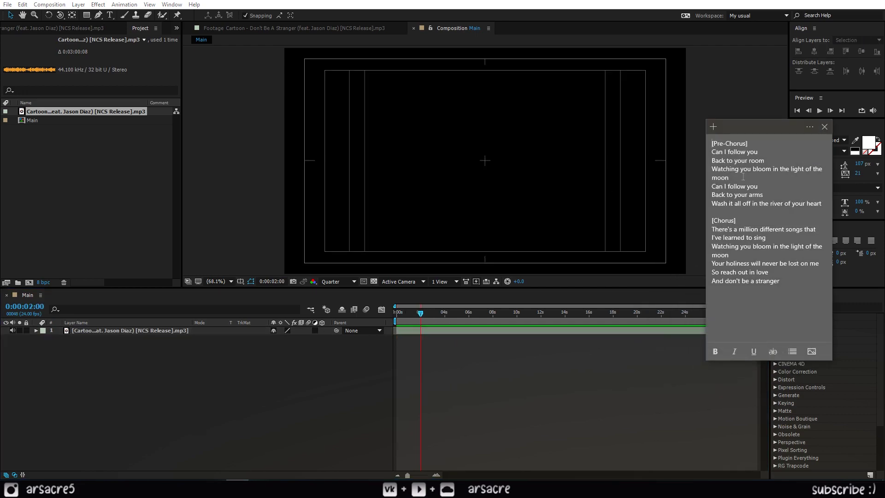
{"action": "left_click", "coordinate": [768, 149]}
{"action": "left_click", "coordinate": [810, 127]}
{"action": "left_click", "coordinate": [788, 131]}
{"action": "left_click", "coordinate": [759, 210]}
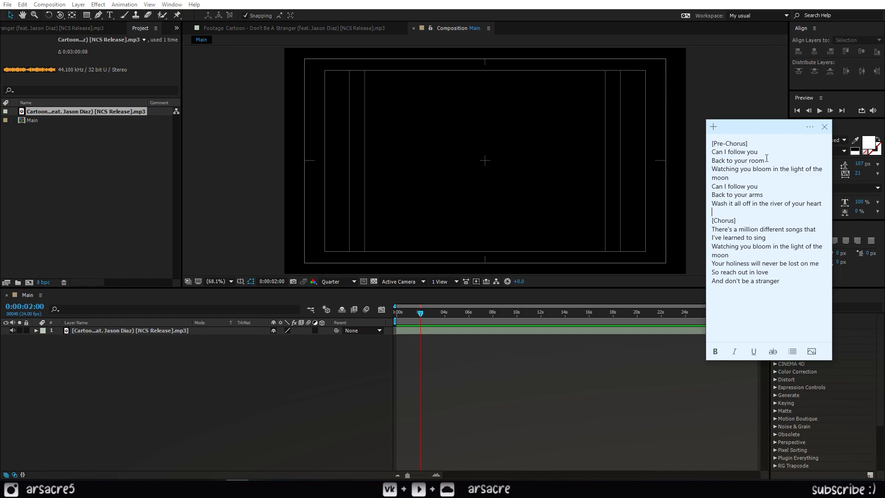
Step: Copy the lyric line "Can I follow you" and play the song from the beginning up to 0:00:00:18
{"action": "left_click", "coordinate": [711, 155], "text": "shift"}
{"action": "key", "text": "ctrl+c"}
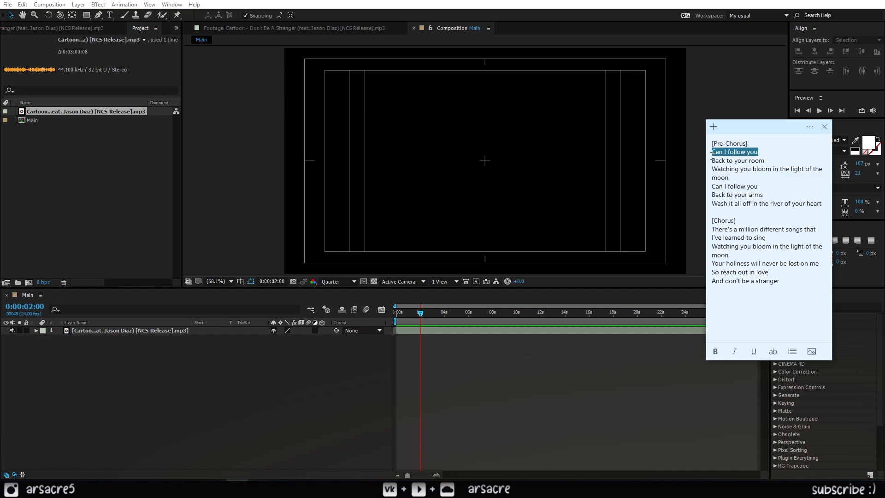
{"action": "left_click", "coordinate": [463, 352]}
{"action": "key", "text": "Home"}
{"action": "key", "text": "space"}
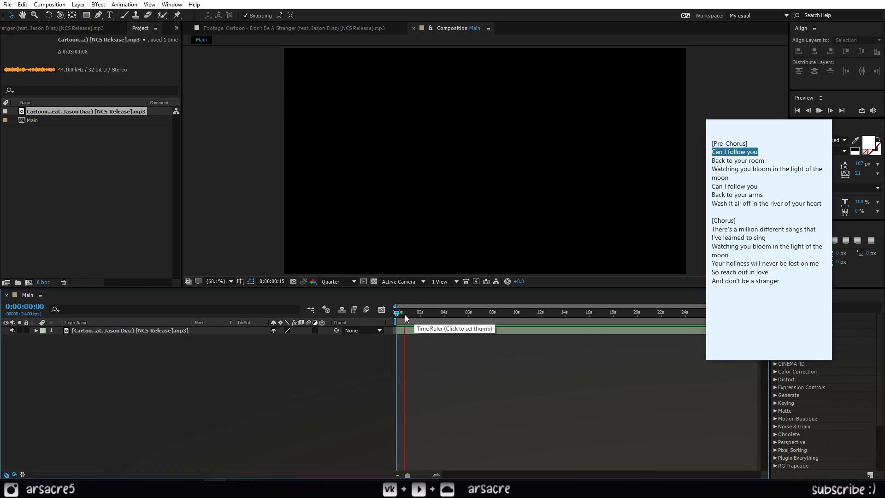
{"action": "key", "text": "apostrophe"}
Step: Create a text layer in the middle of the composition from the copied line "Can I follow you"
{"action": "left_click", "coordinate": [109, 15]}
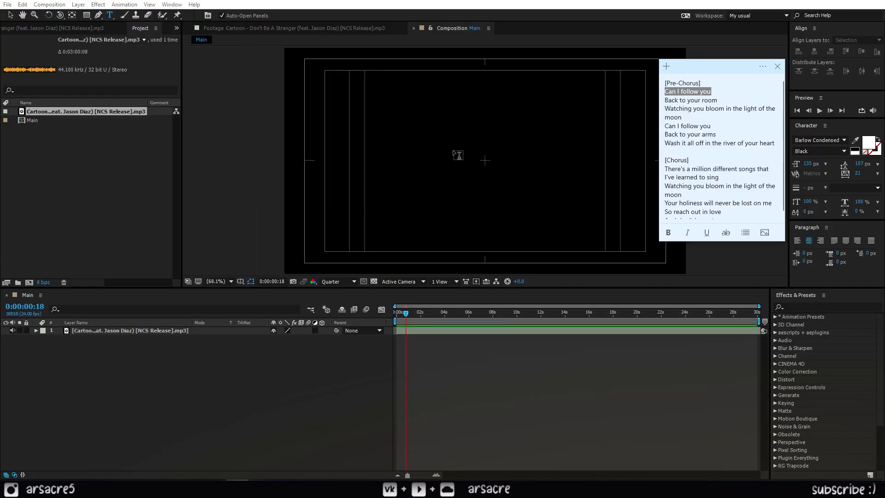
{"action": "left_click", "coordinate": [476, 165]}
{"action": "key", "text": "ctrl+v"}
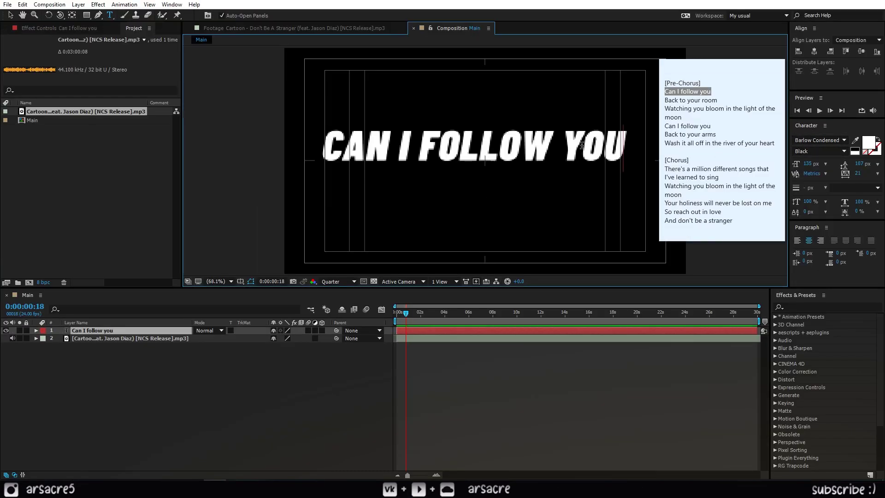
{"action": "left_click", "coordinate": [137, 333]}
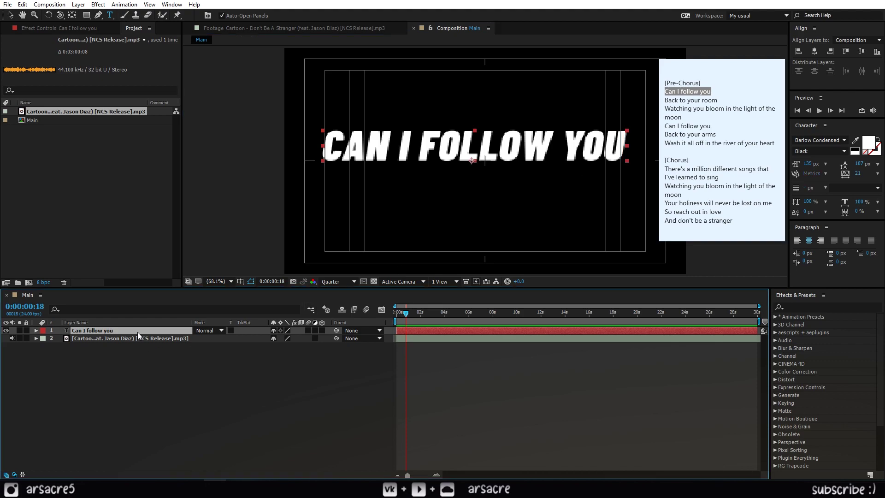
Step: Centre the lyric text's anchor point and the layer in the composition, and reduce the font size to 76.9 px
{"action": "key", "text": "v"}
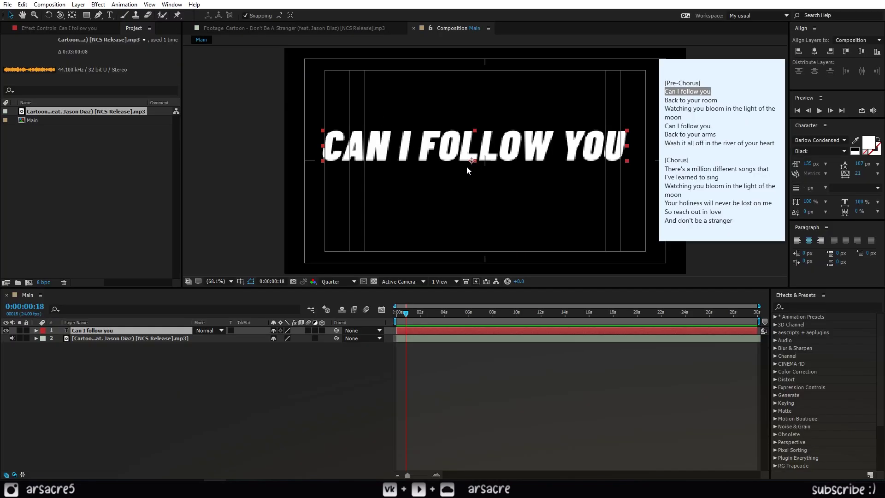
{"action": "key", "text": "ctrl+alt+Home"}
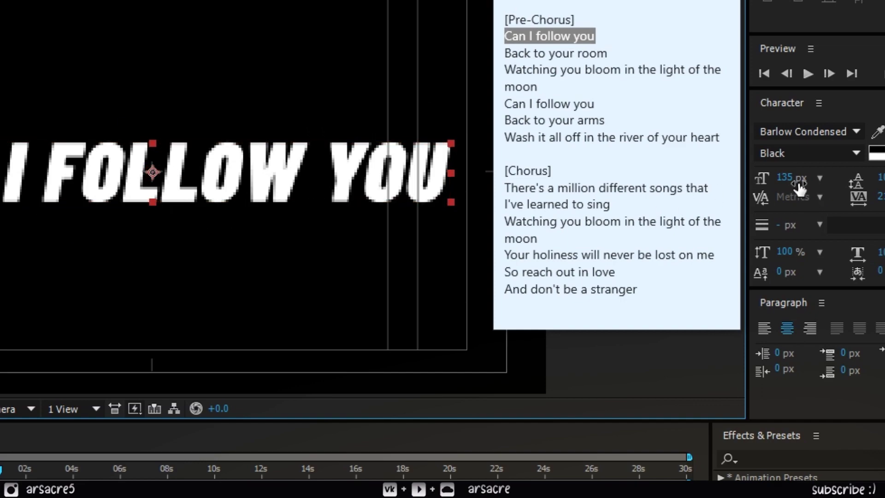
{"action": "left_click_drag", "start_coordinate": [799, 187], "coordinate": [842, 182]}
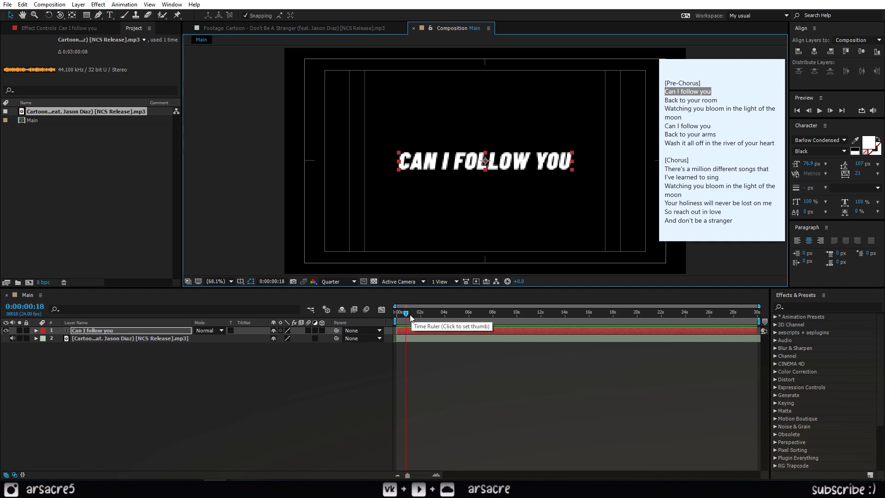
Step: Remove "follow you" from the lyric text so the layer reads only "Can I"
{"action": "key", "text": "Home"}
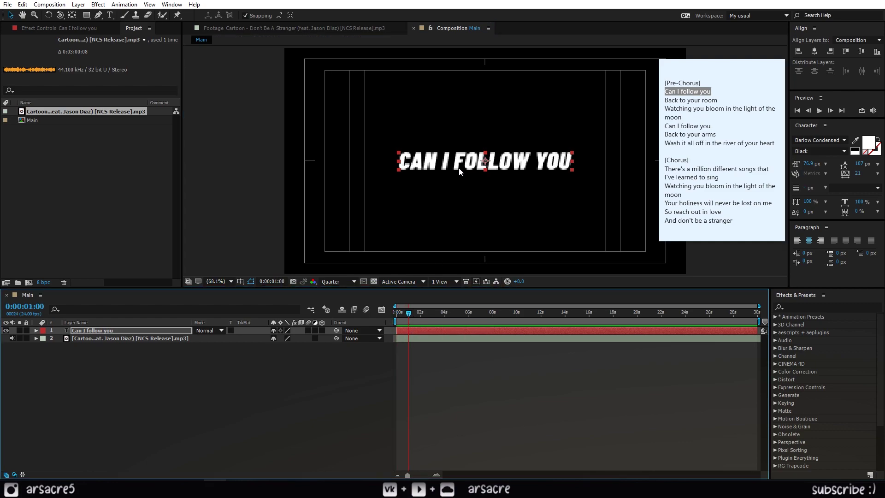
{"action": "key", "text": "ctrl+t"}
{"action": "left_click_drag", "start_coordinate": [455, 161], "coordinate": [602, 162]}
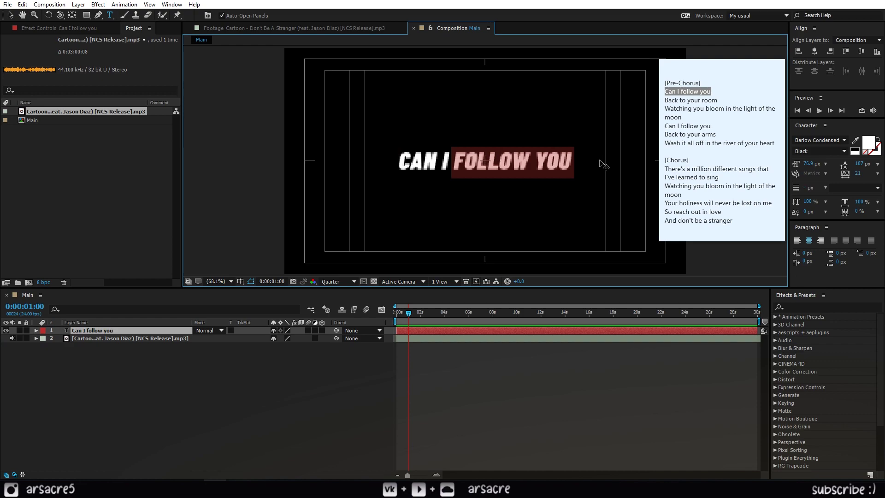
{"action": "key", "text": "BackSpace"}
{"action": "left_click", "coordinate": [409, 325]}
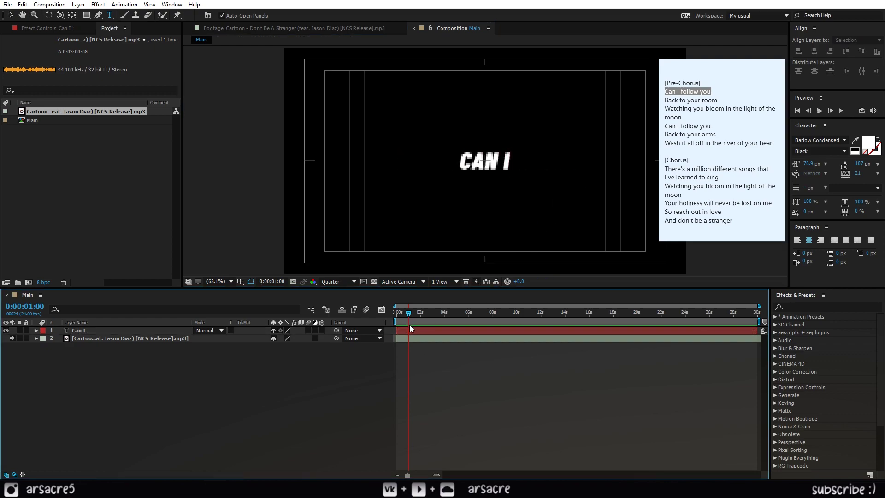
Step: Add a 100% Scale keyframe to the "Can I" layer at 0:00:00:17 and shift it to about 0:00:01:05
{"action": "key", "text": "Page_Up"}
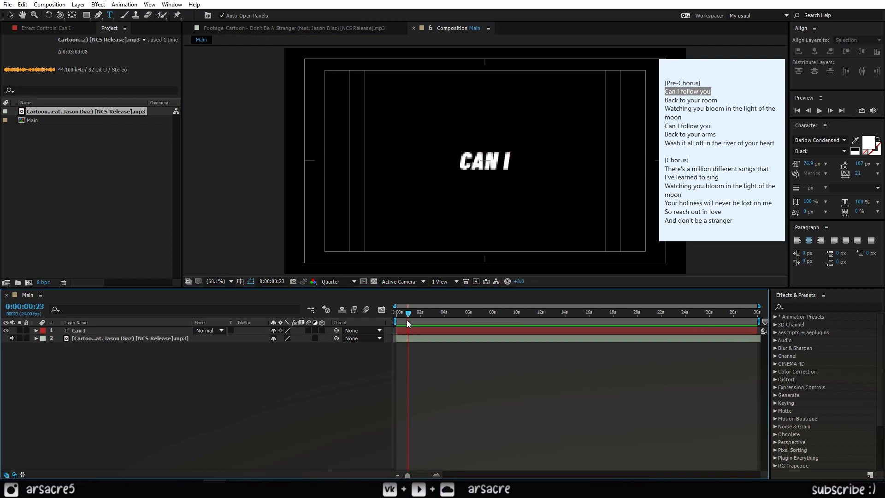
{"action": "key", "text": "Home"}
{"action": "left_click_drag", "start_coordinate": [399, 317], "coordinate": [405, 319]}
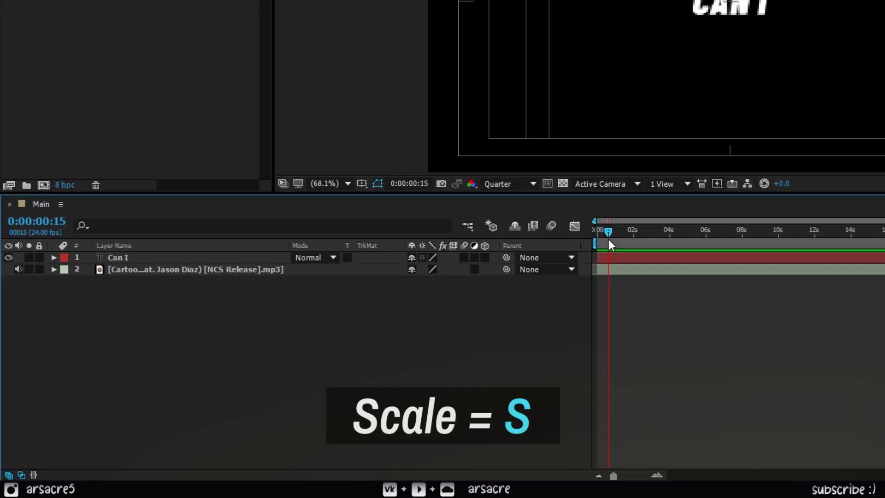
{"action": "left_click", "coordinate": [404, 330]}
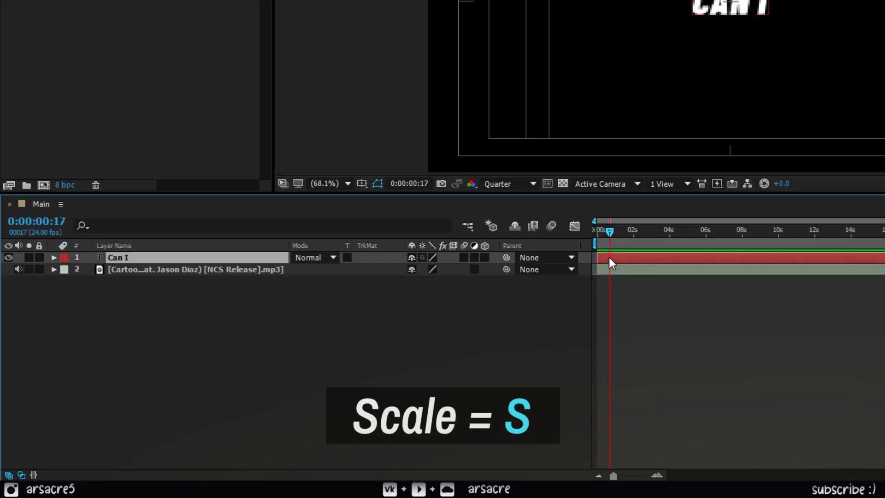
{"action": "key", "text": "s"}
{"action": "left_click", "coordinate": [89, 269]}
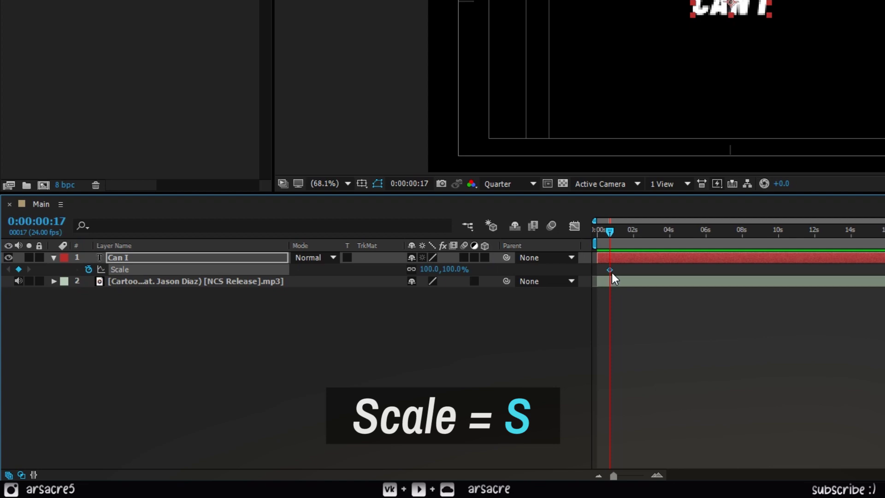
{"action": "left_click_drag", "start_coordinate": [611, 270], "coordinate": [619, 270]}
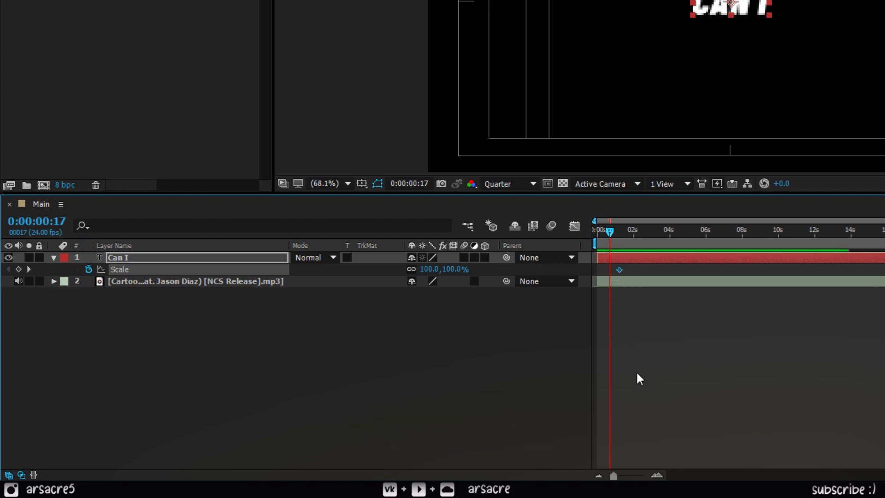
Step: At 0:00:00:15, set the "Can I" layer's Scale to 17% and trim the layer's start to that frame
{"action": "left_click", "coordinate": [656, 475]}
{"action": "left_click", "coordinate": [657, 475]}
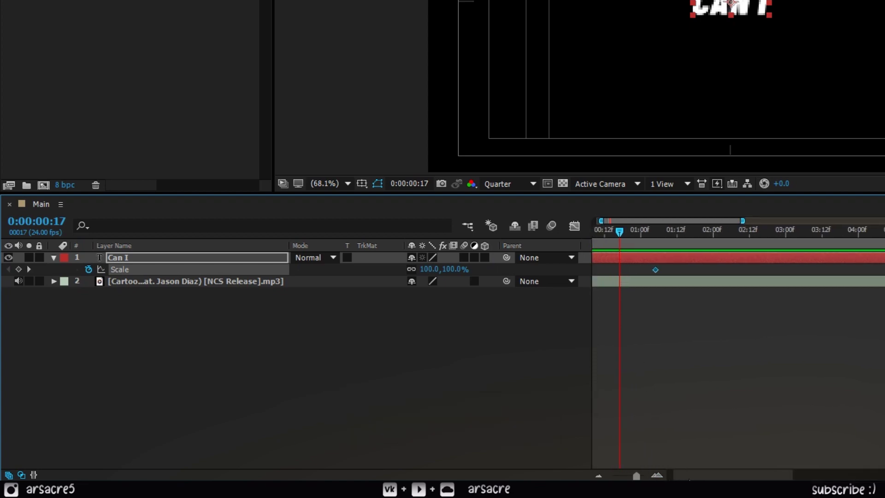
{"action": "left_click", "coordinate": [635, 245]}
{"action": "left_click_drag", "start_coordinate": [634, 243], "coordinate": [643, 270]}
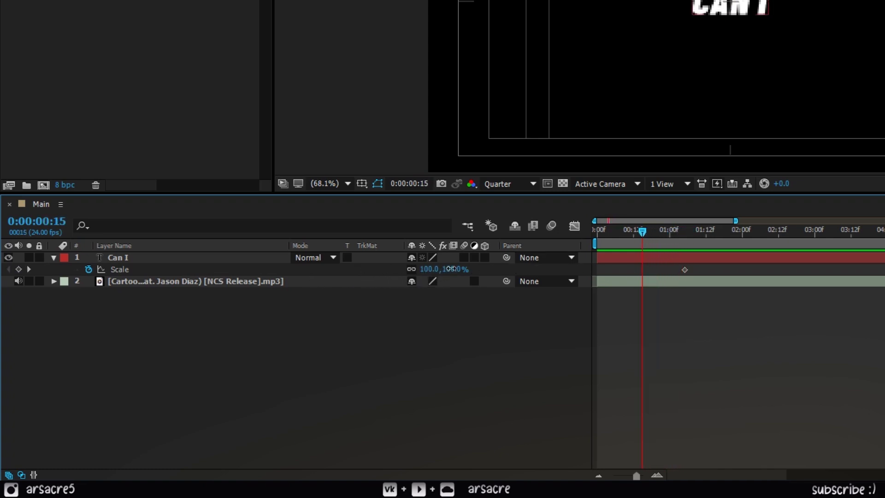
{"action": "left_click_drag", "start_coordinate": [443, 270], "coordinate": [408, 280]}
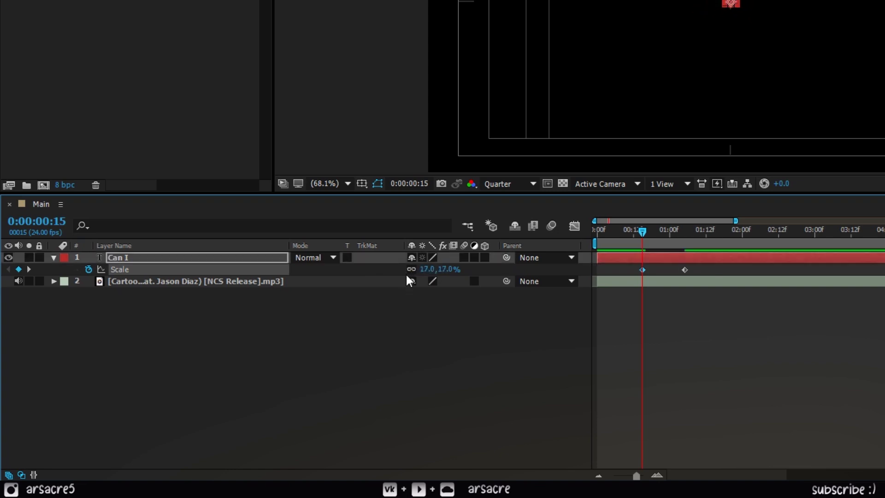
{"action": "left_click_drag", "start_coordinate": [595, 258], "coordinate": [638, 270]}
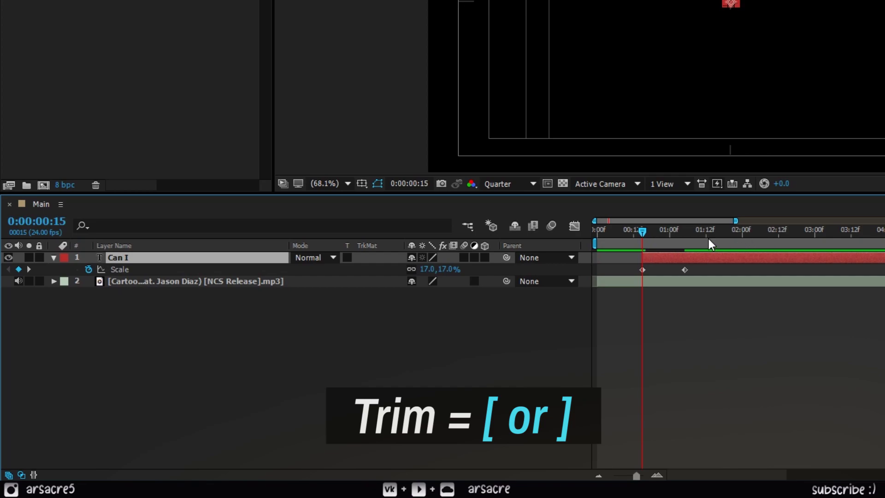
Step: Find the "Fade In+Out - frames" preset by searching for "fade in" and apply it to the "Can I" layer
{"action": "left_click_drag", "start_coordinate": [646, 232], "coordinate": [642, 258]}
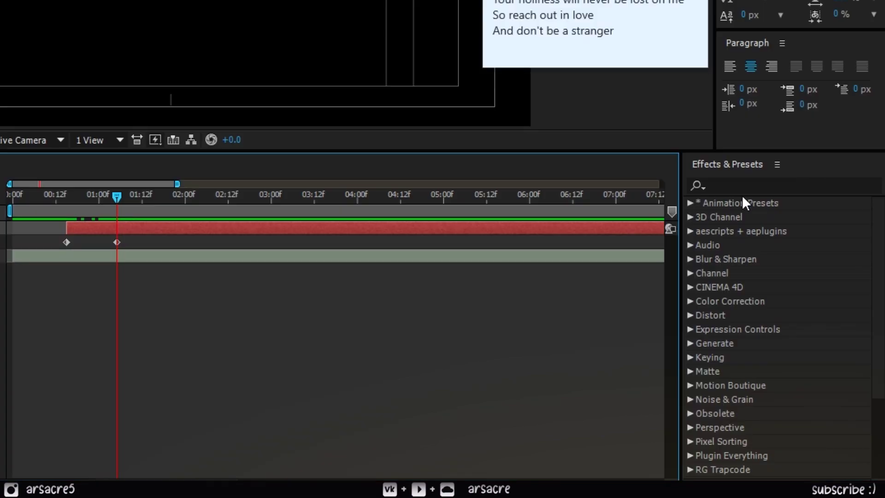
{"action": "left_click", "coordinate": [814, 306]}
{"action": "type", "text": "fade "}
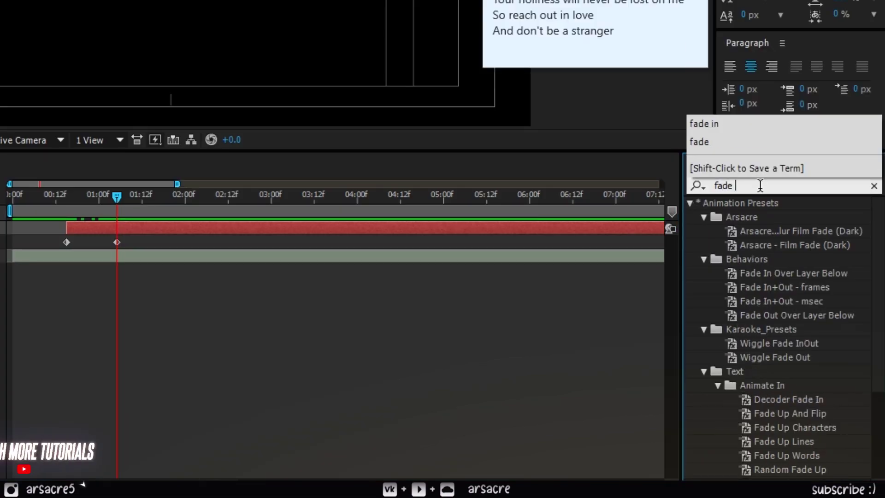
{"action": "type", "text": "in"}
{"action": "left_click_drag", "start_coordinate": [783, 243], "coordinate": [155, 223]}
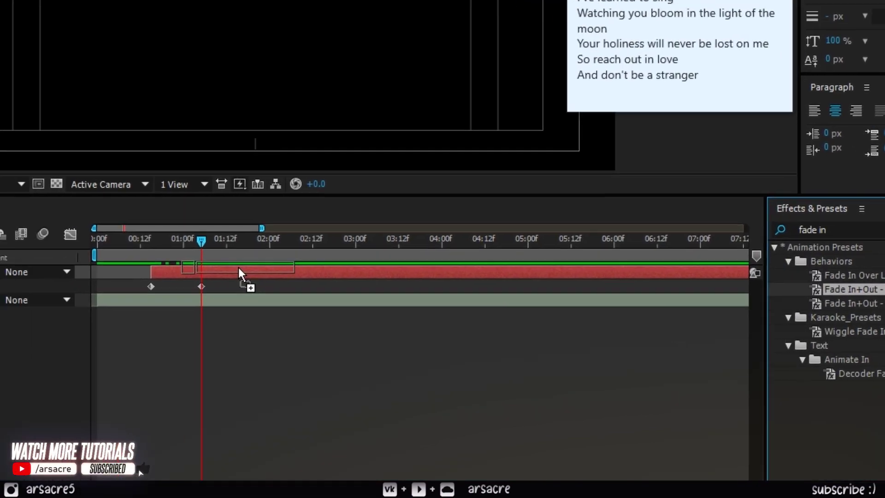
{"action": "left_click_drag", "start_coordinate": [239, 268], "coordinate": [238, 270]}
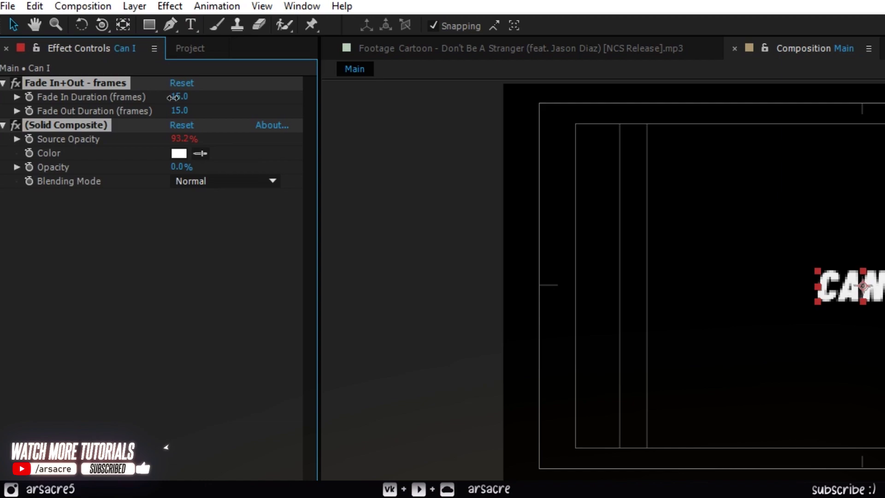
Step: Set both the Fade In Duration and the Fade Out Duration of the "Can I" layer to 6 frames
{"action": "left_click", "coordinate": [178, 97]}
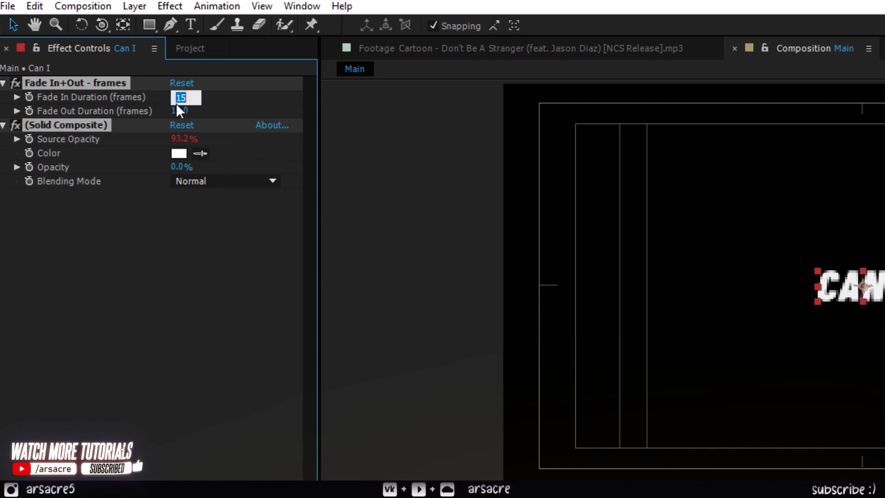
{"action": "type", "text": "6"}
{"action": "key", "text": "Tab"}
{"action": "type", "text": "6"}
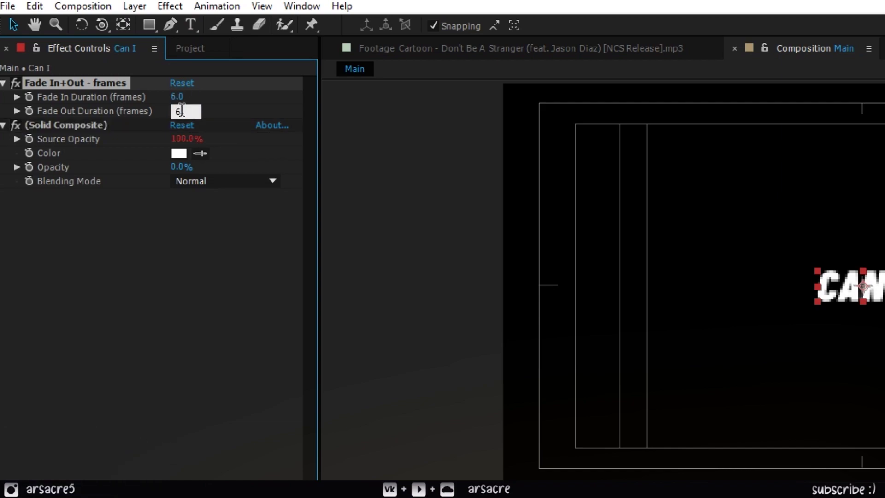
{"action": "left_click", "coordinate": [173, 274]}
Step: Play the song against the text and shift the "Can I" layer with its keyframes to start at 0:00:00:11
{"action": "key", "text": "space"}
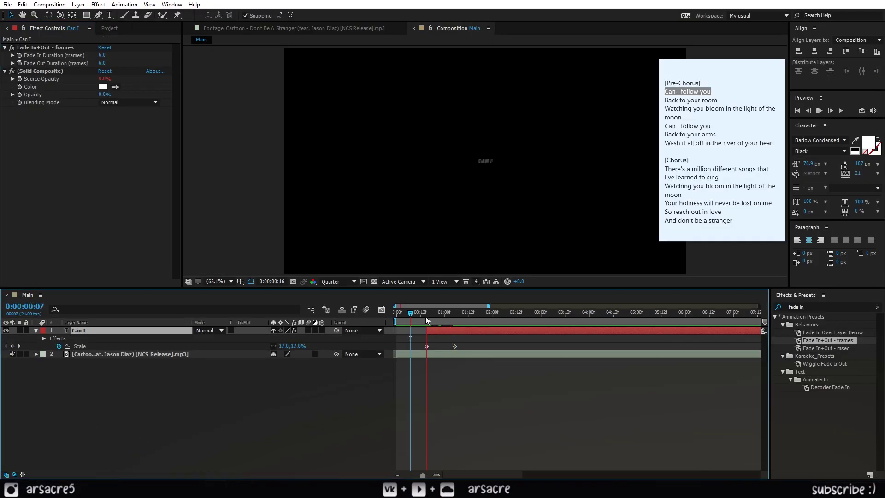
{"action": "left_click", "coordinate": [426, 316]}
{"action": "left_click_drag", "start_coordinate": [417, 317], "coordinate": [446, 346]}
{"action": "key", "text": "Home"}
{"action": "key", "text": "space"}
{"action": "left_click", "coordinate": [419, 315]}
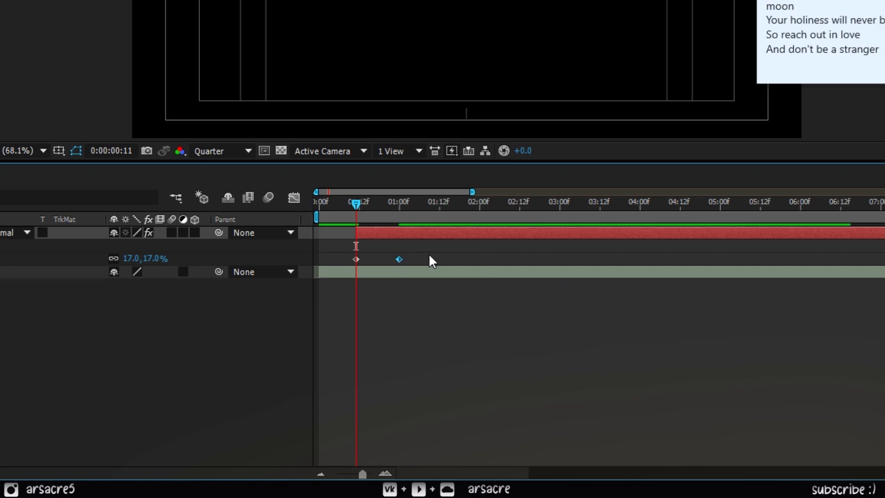
Step: Apply Easy Ease to both "Can I" Scale keyframes, reshape the speed graph to peak right at the start, and preview the motion
{"action": "left_click_drag", "start_coordinate": [429, 256], "coordinate": [348, 270]}
{"action": "left_click", "coordinate": [294, 198]}
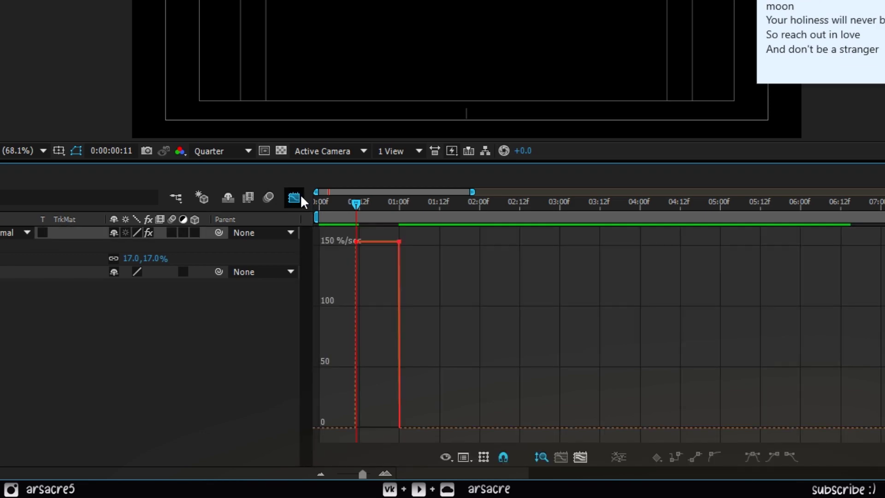
{"action": "left_click_drag", "start_coordinate": [441, 231], "coordinate": [354, 339]}
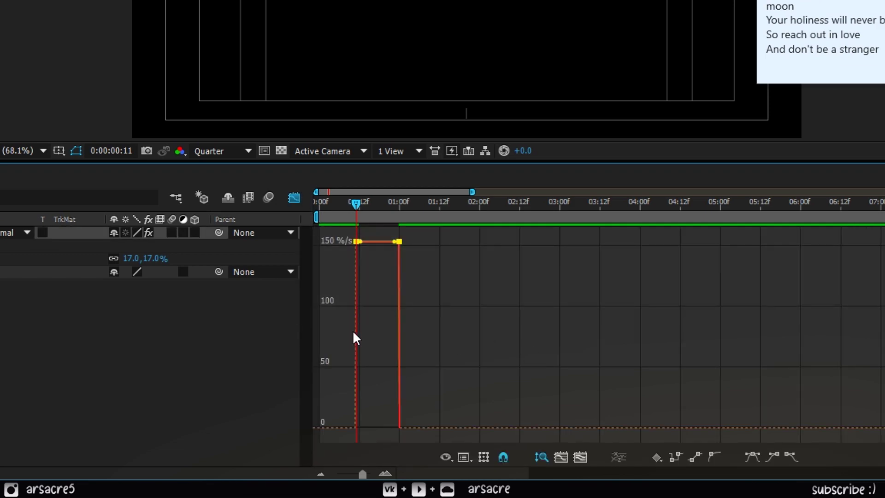
{"action": "left_click", "coordinate": [753, 458]}
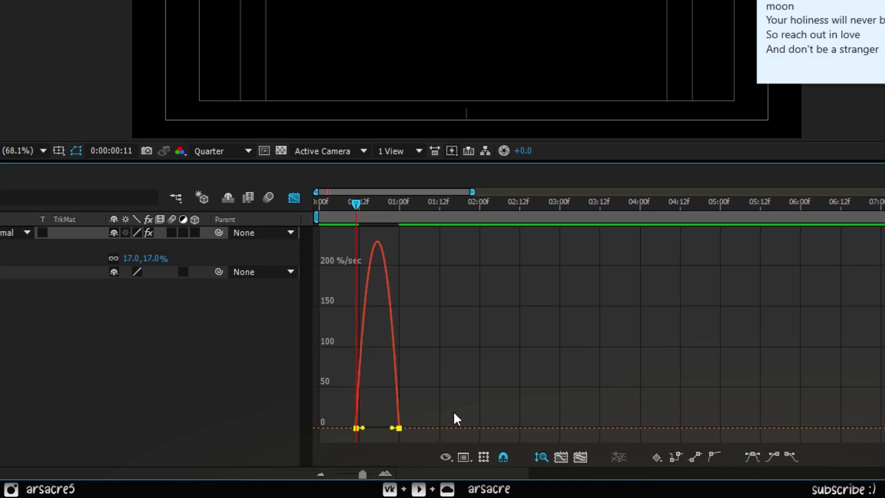
{"action": "left_click_drag", "start_coordinate": [393, 428], "coordinate": [360, 429]}
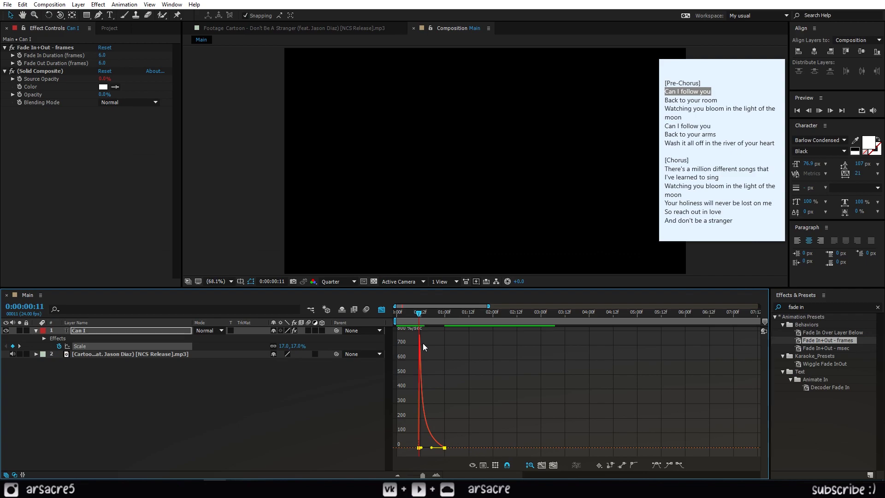
{"action": "left_click_drag", "start_coordinate": [419, 314], "coordinate": [415, 316]}
{"action": "key", "text": "space"}
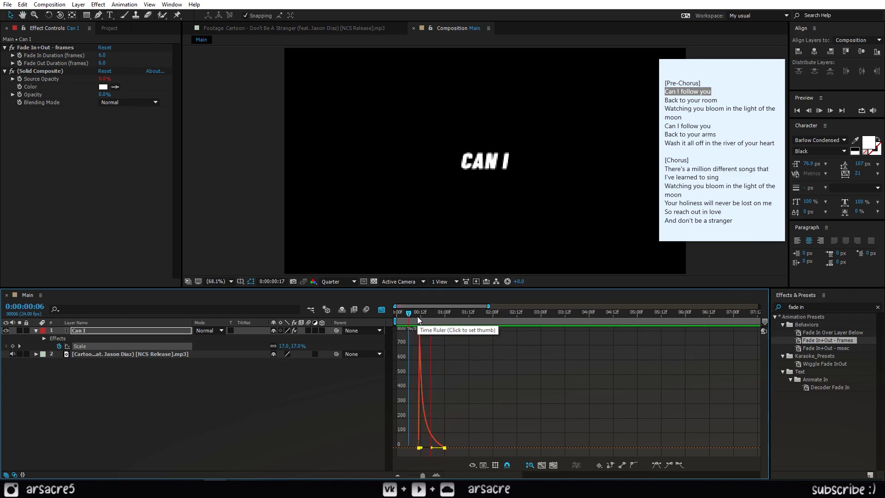
{"action": "key", "text": "space"}
{"action": "key", "text": "shift+F3"}
Step: At 0:00:01:05, duplicate the "Can I" layer and place the copy directly to the right of the original text
{"action": "left_click", "coordinate": [455, 313]}
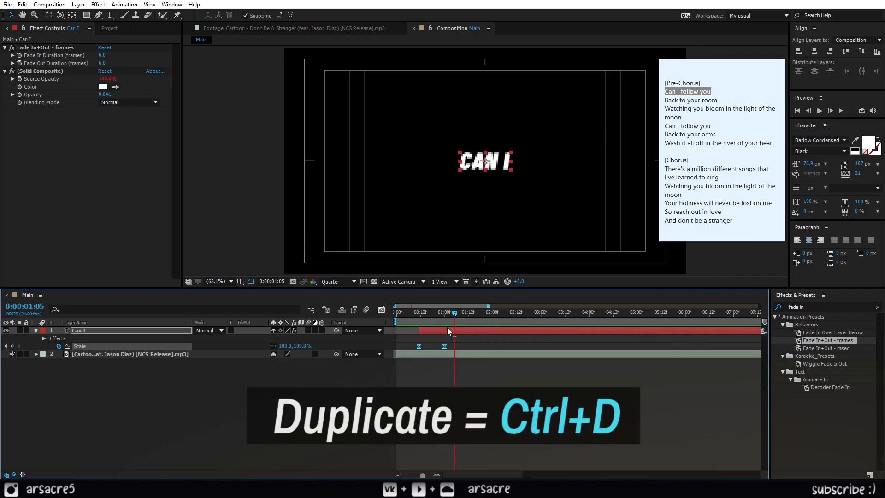
{"action": "left_click", "coordinate": [447, 329]}
{"action": "left_click", "coordinate": [22, 5]}
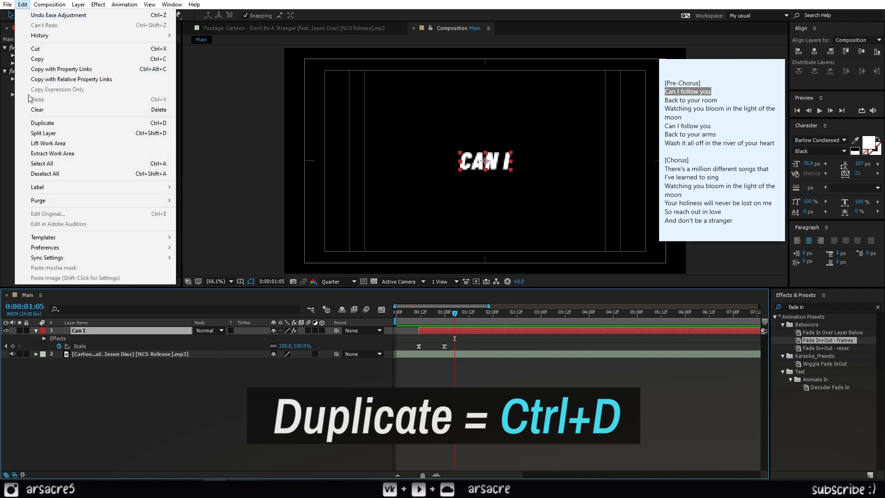
{"action": "left_click", "coordinate": [41, 124]}
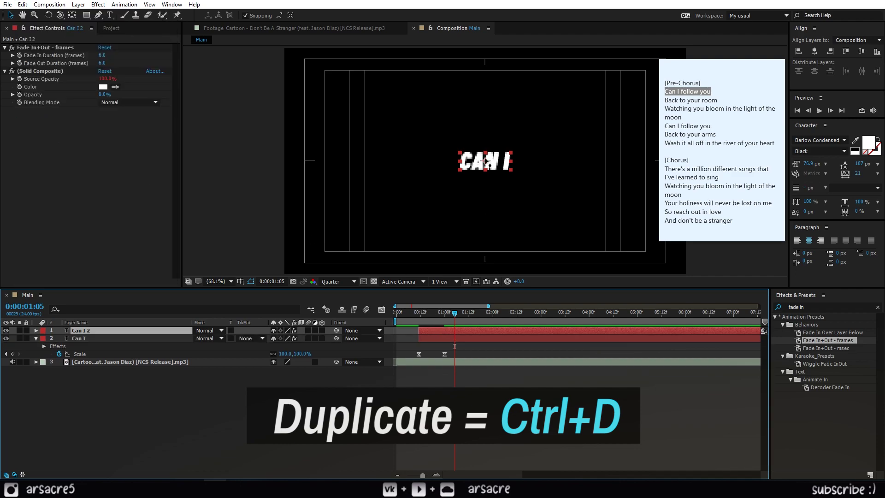
{"action": "left_click_drag", "start_coordinate": [486, 160], "coordinate": [544, 162]}
Step: Replace the duplicate's text with "follow" and shift it right so it sits beside "Can I" without overlapping
{"action": "key", "text": "ctrl+t"}
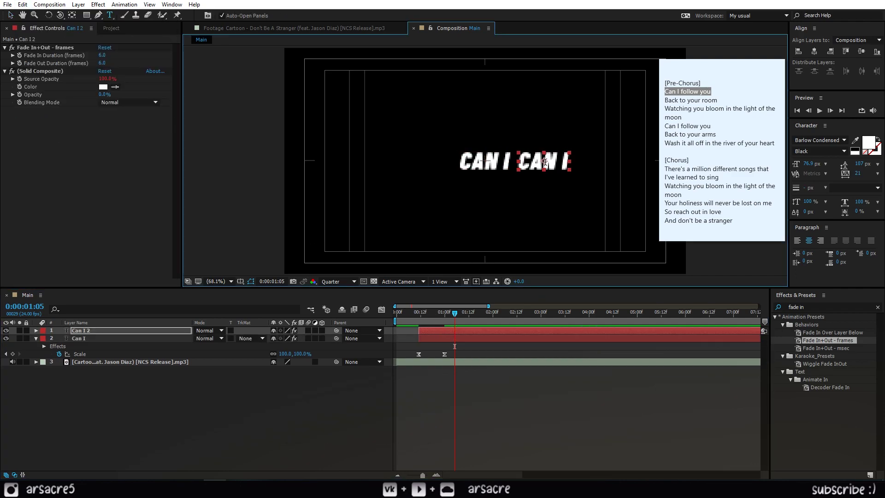
{"action": "left_click", "coordinate": [545, 162]}
{"action": "key", "text": "ctrl+a"}
{"action": "type", "text": "follo"}
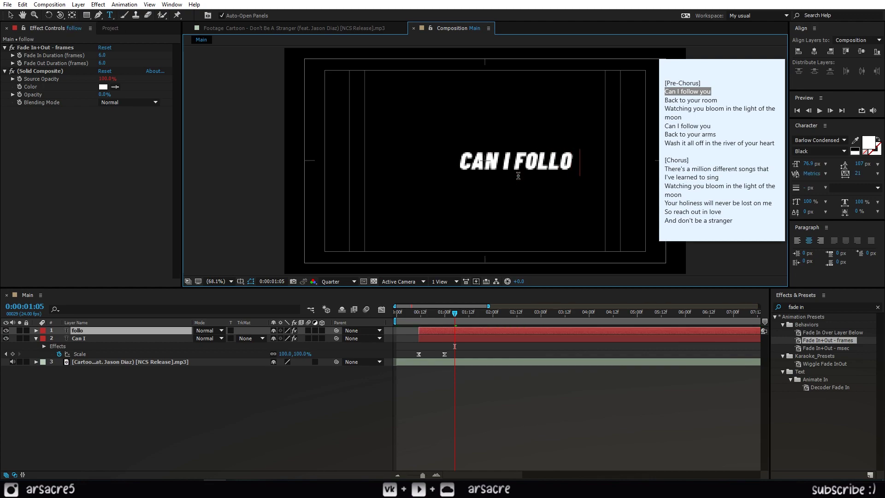
{"action": "type", "text": "w"}
{"action": "key", "text": "ctrl+Return"}
{"action": "key", "text": "v"}
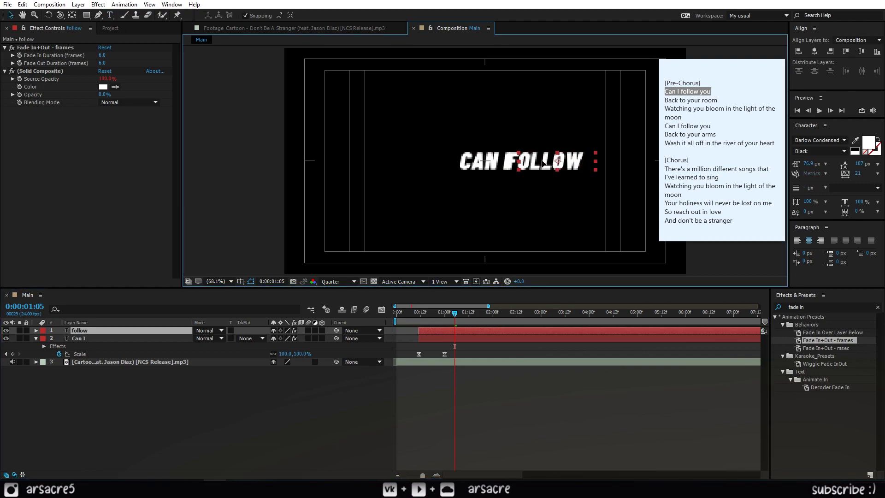
{"action": "left_click_drag", "start_coordinate": [544, 162], "coordinate": [556, 162]}
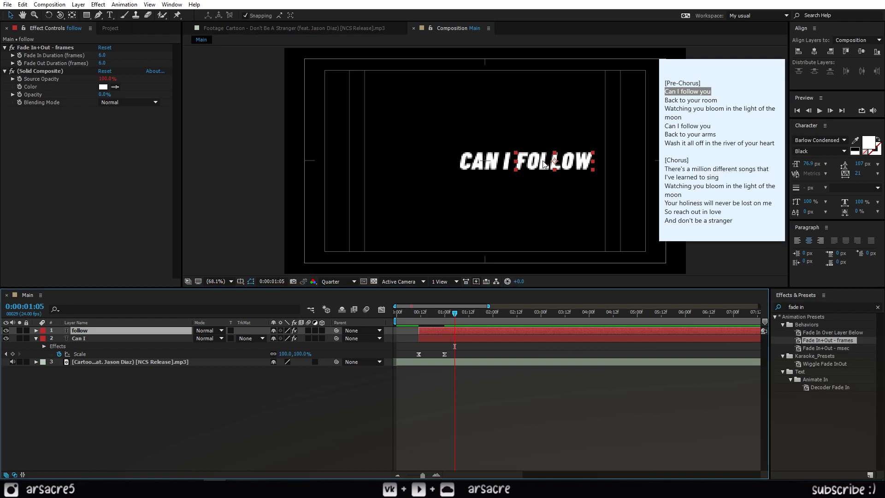
Step: Duplicate the "follow" layer, place the copy beneath it, and change its text to "you?"
{"action": "key", "text": "ctrl+d"}
{"action": "left_click_drag", "start_coordinate": [544, 164], "coordinate": [522, 185]}
{"action": "double_click", "coordinate": [522, 186]}
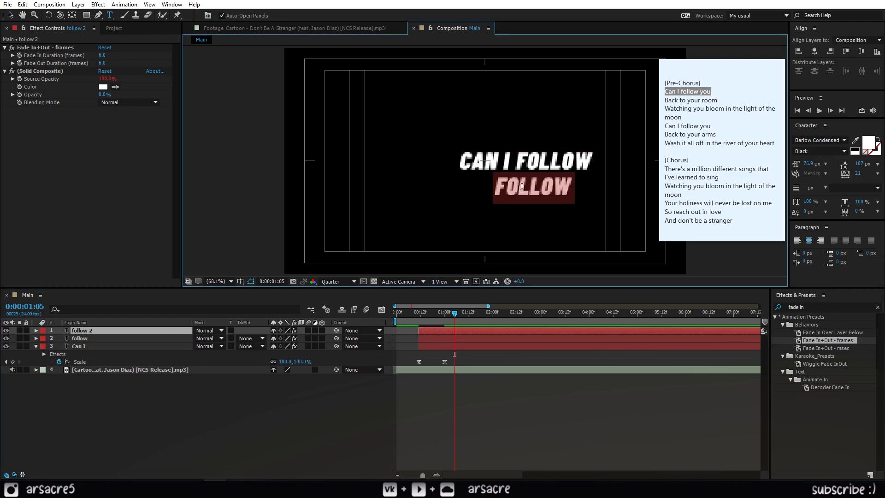
{"action": "type", "text": "you?"}
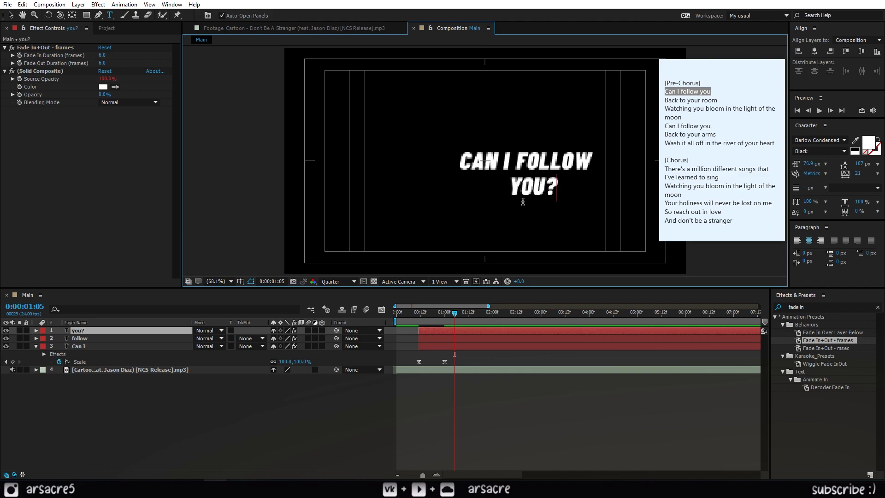
{"action": "left_click", "coordinate": [463, 335]}
Step: Replace the "you?" layer's end Scale keyframe at 0:00:01:00 with one set to 205%
{"action": "key", "text": "u"}
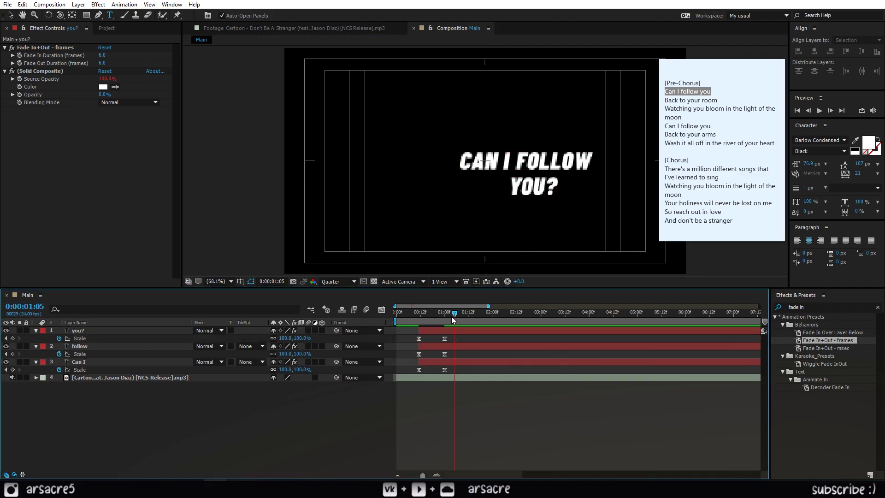
{"action": "key", "text": "u"}
{"action": "left_click_drag", "start_coordinate": [445, 317], "coordinate": [441, 317]}
{"action": "left_click", "coordinate": [442, 332]}
{"action": "key", "text": "u"}
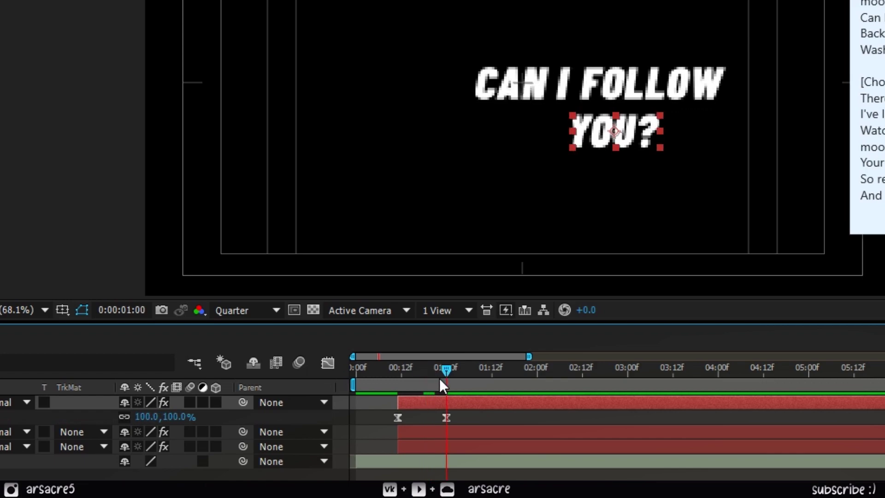
{"action": "left_click_drag", "start_coordinate": [429, 383], "coordinate": [446, 465]}
{"action": "mouse_move", "coordinate": [448, 417]}
{"action": "left_mouse_down"}
{"action": "mouse_move", "coordinate": [467, 426]}
{"action": "mouse_move", "coordinate": [452, 428]}
{"action": "left_mouse_up"}
{"action": "key", "text": "Delete"}
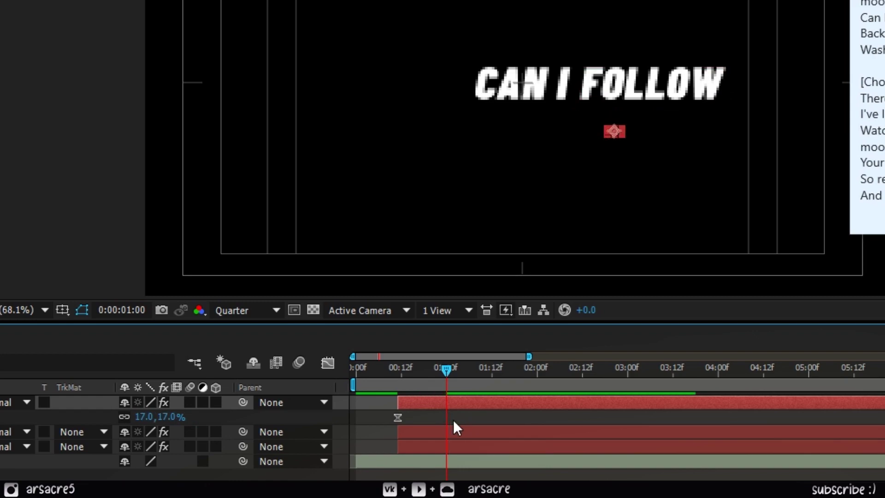
{"action": "left_click_drag", "start_coordinate": [165, 420], "coordinate": [355, 443]}
{"action": "left_click", "coordinate": [410, 402]}
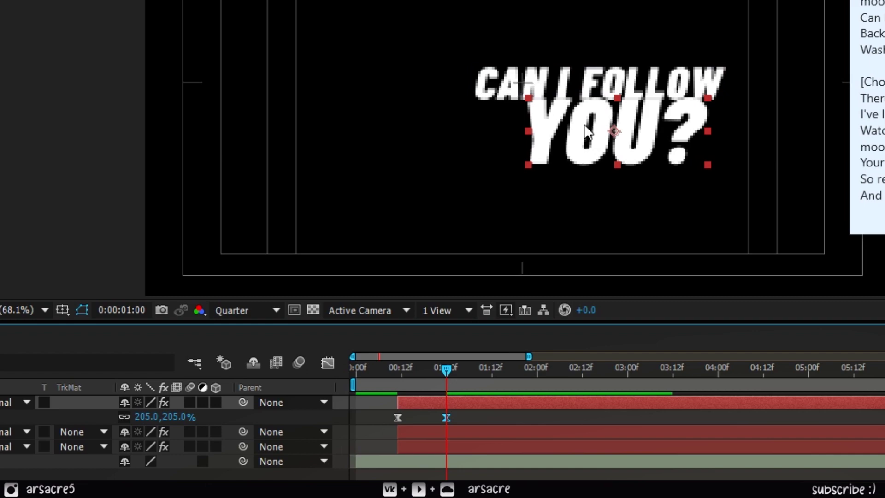
Step: Arrange "Can I" and "follow" on one line just above the composition's centre, with the enlarged "you?" close beneath them
{"action": "left_click_drag", "start_coordinate": [583, 125], "coordinate": [529, 155]}
{"action": "left_click_drag", "start_coordinate": [539, 90], "coordinate": [470, 69]}
{"action": "left_click_drag", "start_coordinate": [615, 87], "coordinate": [575, 75]}
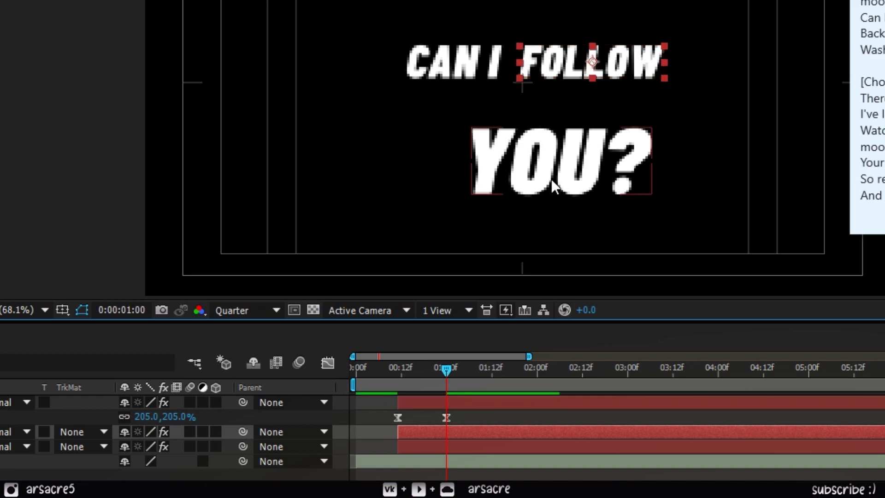
{"action": "left_click_drag", "start_coordinate": [553, 180], "coordinate": [525, 136]}
{"action": "left_click_drag", "start_coordinate": [684, 24], "coordinate": [452, 48]}
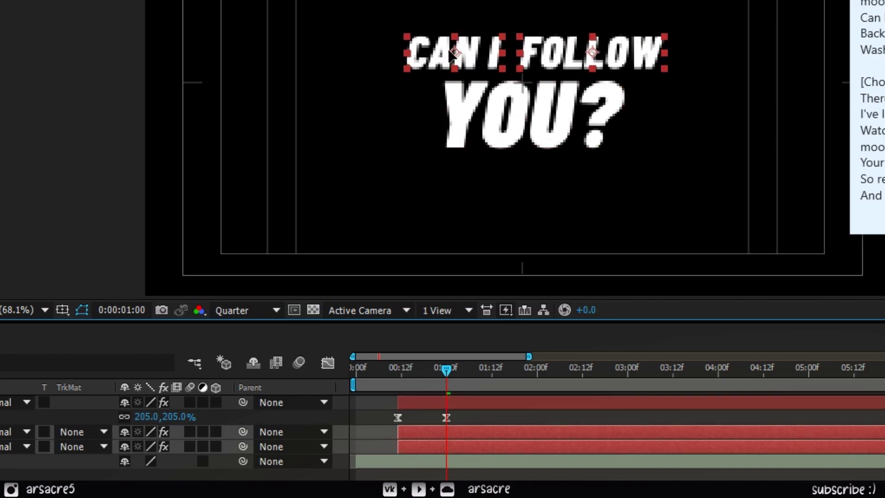
{"action": "left_click_drag", "start_coordinate": [494, 124], "coordinate": [497, 109]}
Step: Stagger the layers to the song, starting "follow" at about 0:00:00:16 and "you?" at about 0:00:01:10
{"action": "left_click_drag", "start_coordinate": [446, 369], "coordinate": [363, 391]}
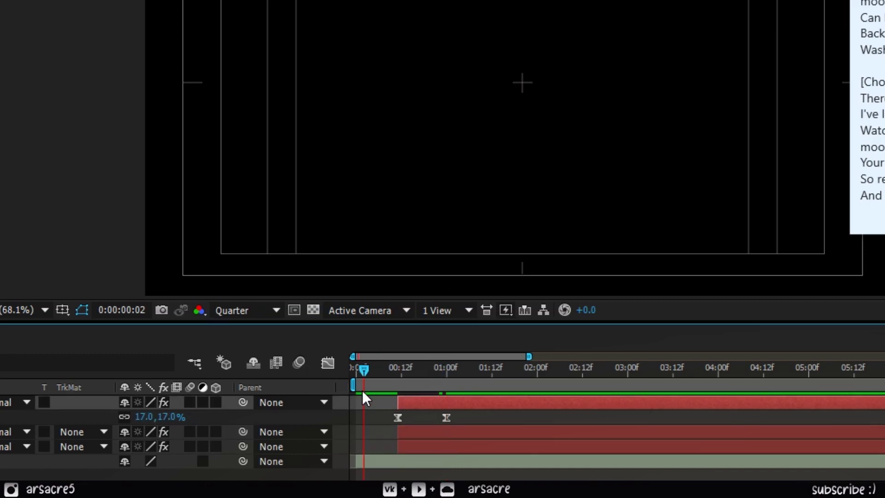
{"action": "left_click_drag", "start_coordinate": [416, 432], "coordinate": [436, 436]}
{"action": "left_click_drag", "start_coordinate": [416, 403], "coordinate": [513, 404]}
{"action": "key", "text": "space"}
{"action": "left_click_drag", "start_coordinate": [413, 371], "coordinate": [472, 422]}
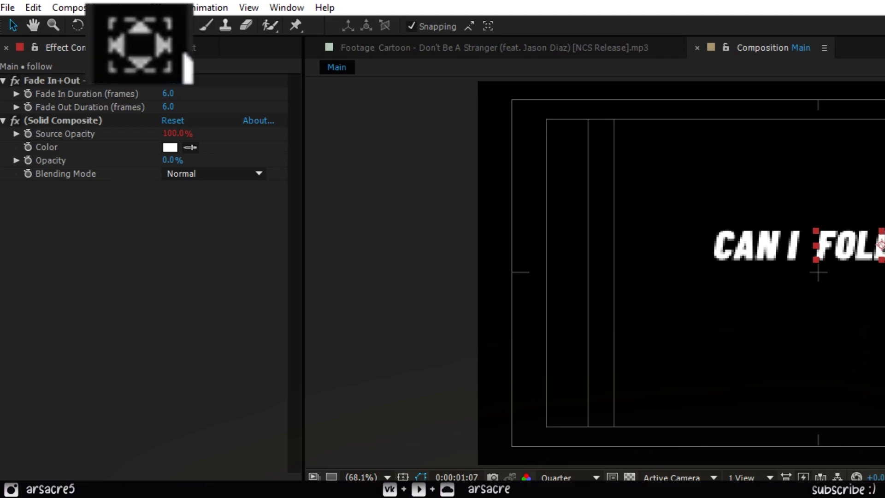
Step: Reposition the anchor points of "follow" and "Can I" with the Pan Behind tool, placing the one of "Can I" at its lower-right corner
{"action": "left_click", "coordinate": [119, 26]}
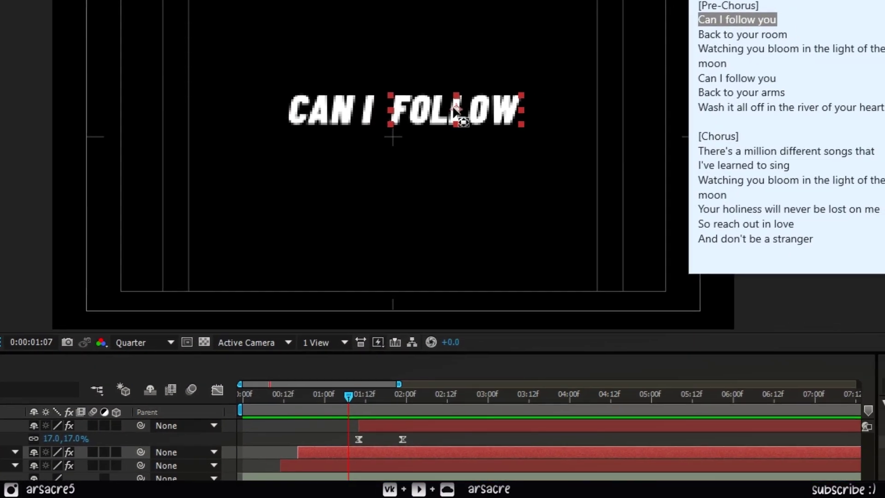
{"action": "left_click_drag", "start_coordinate": [687, 183], "coordinate": [630, 186]}
{"action": "left_click", "coordinate": [345, 111]}
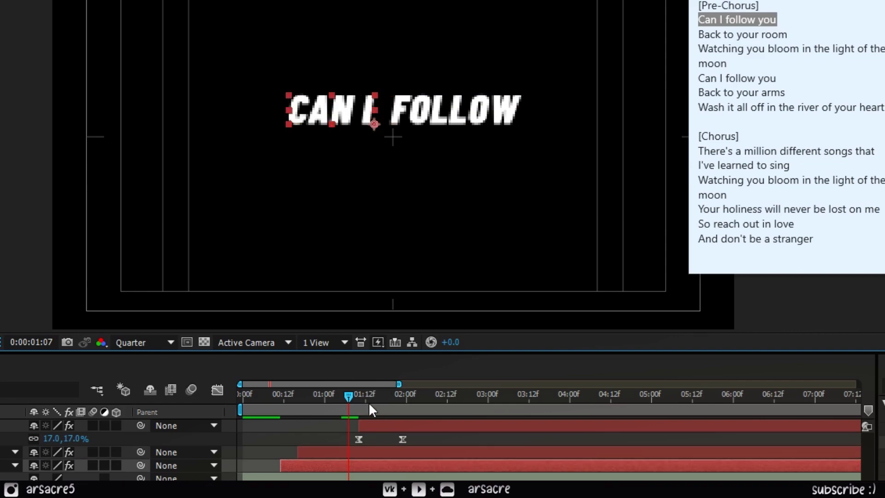
Step: Move the "you?" layer's anchor point to its top centre and shift the layer left to the composition's centre
{"action": "left_click_drag", "start_coordinate": [369, 402], "coordinate": [433, 408]}
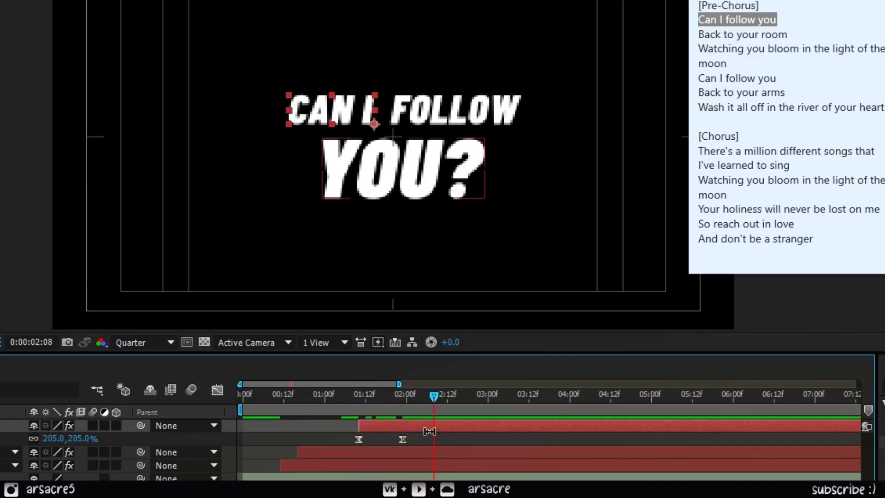
{"action": "left_click", "coordinate": [415, 198]}
{"action": "left_click_drag", "start_coordinate": [405, 172], "coordinate": [403, 139]}
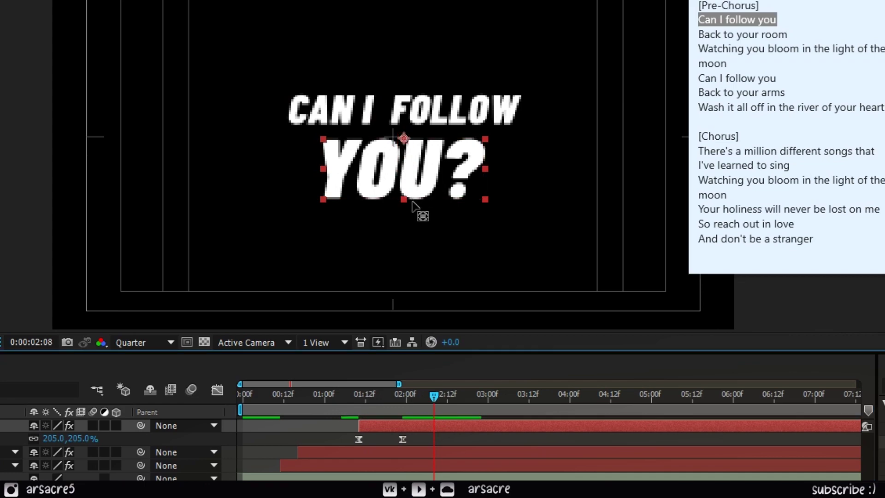
{"action": "key", "text": "v"}
{"action": "left_click_drag", "start_coordinate": [415, 173], "coordinate": [404, 174]}
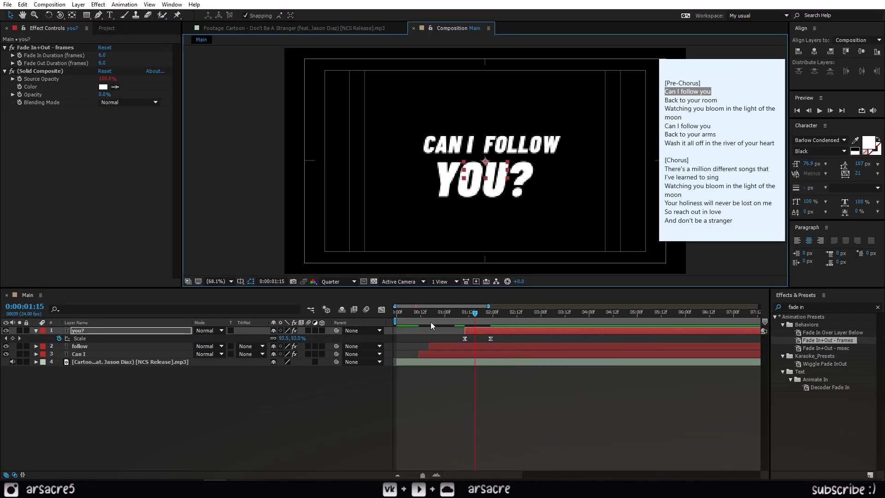
Step: Retime the lyrics to the song, starting "follow" at about 0:00:00:22 and "you?" at about 0:00:01:06, and preview the timing
{"action": "left_click", "coordinate": [417, 313]}
{"action": "key", "text": "space"}
{"action": "left_click", "coordinate": [412, 314]}
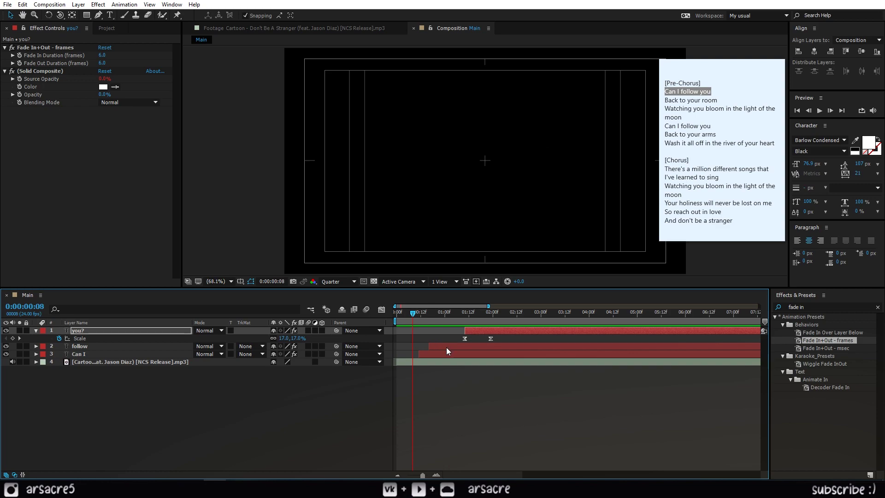
{"action": "left_click_drag", "start_coordinate": [446, 350], "coordinate": [458, 350]}
{"action": "key", "text": "space"}
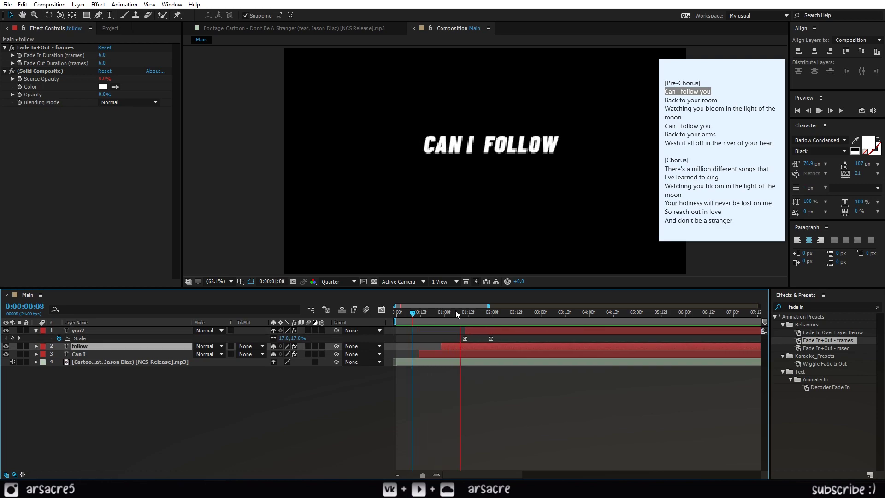
{"action": "key", "text": "space"}
{"action": "left_click_drag", "start_coordinate": [479, 330], "coordinate": [472, 330]}
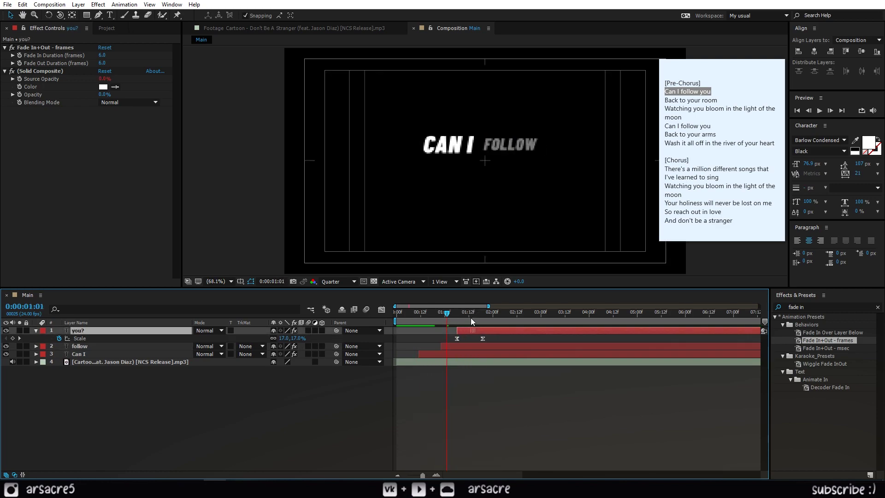
{"action": "key", "text": "space"}
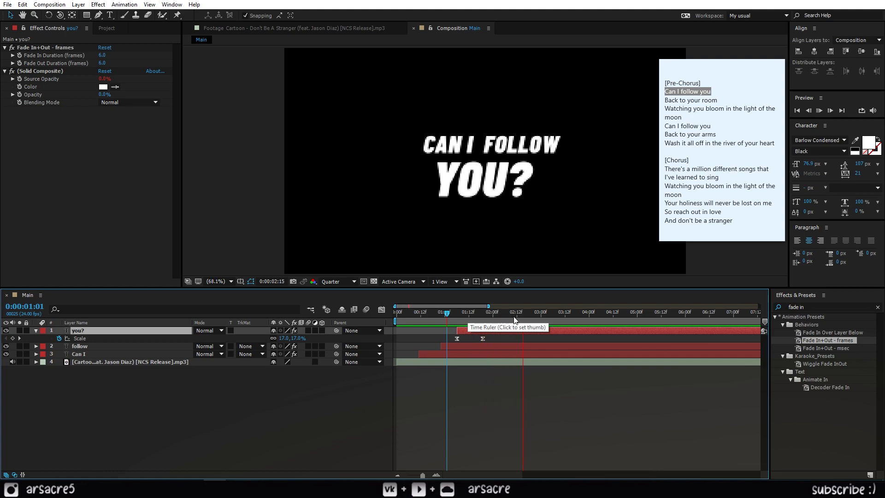
{"action": "key", "text": "space"}
Step: Keyframe the Position of all three text layers at 0:00:02:16 and, about 307 px farther left, at about 0:00:03:17
{"action": "left_click", "coordinate": [93, 353], "text": "shift"}
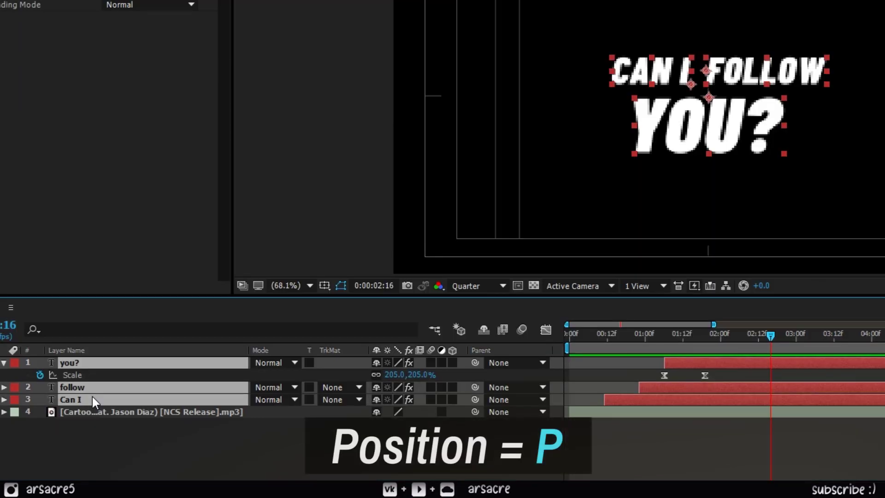
{"action": "key", "text": "p"}
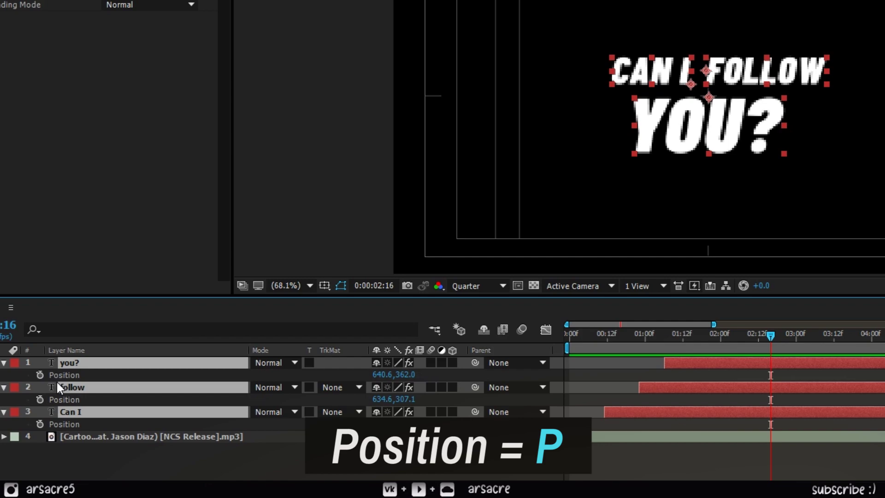
{"action": "left_click", "coordinate": [40, 375]}
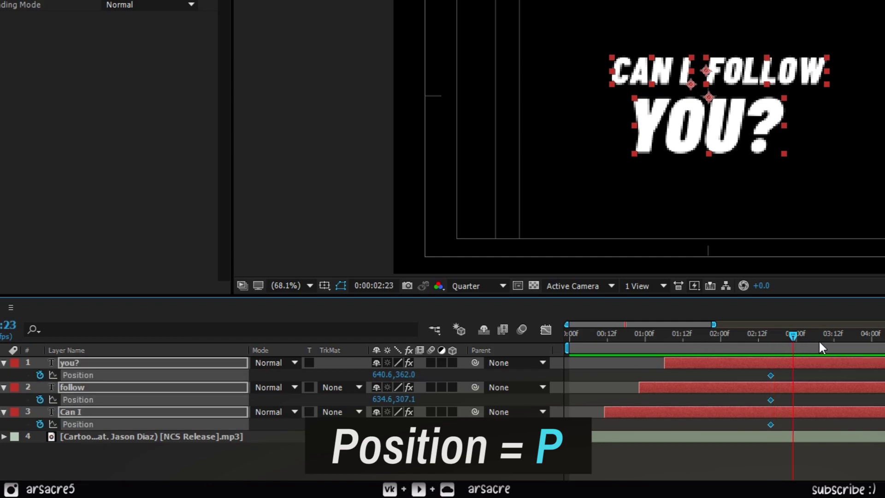
{"action": "left_click_drag", "start_coordinate": [822, 348], "coordinate": [850, 347]}
{"action": "left_click_drag", "start_coordinate": [383, 379], "coordinate": [183, 400]}
{"action": "left_click_drag", "start_coordinate": [798, 335], "coordinate": [749, 339]}
Step: Easy-ease the Position keyframes and extend the first keyframe's outgoing influence in the speed graph to about half the move
{"action": "left_click_drag", "start_coordinate": [868, 371], "coordinate": [722, 441]}
{"action": "left_click", "coordinate": [508, 312]}
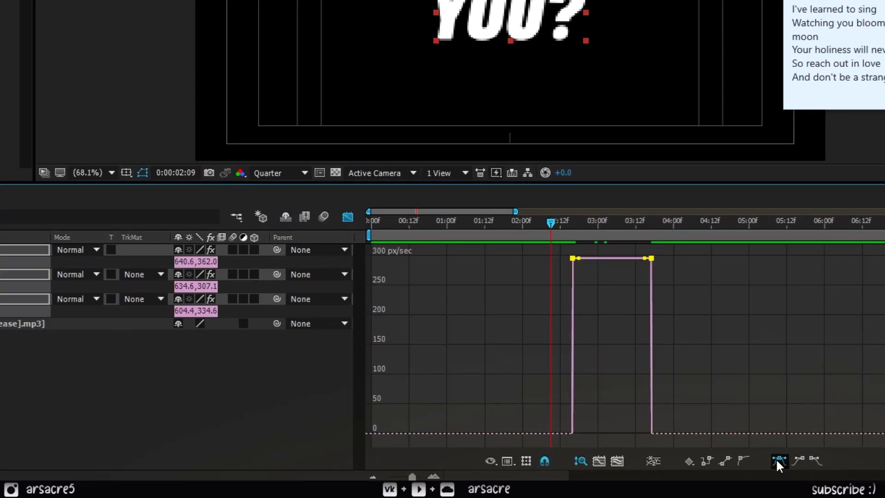
{"action": "left_click", "coordinate": [778, 460]}
{"action": "left_click_drag", "start_coordinate": [585, 433], "coordinate": [612, 433]}
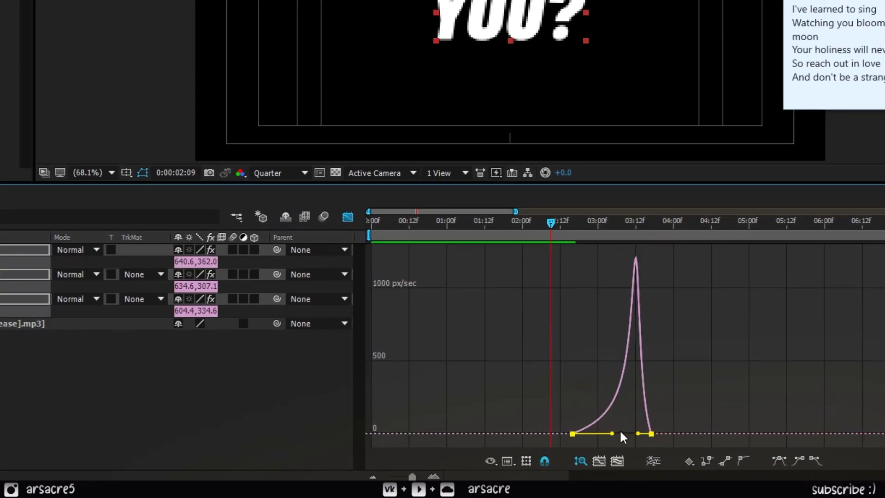
{"action": "left_click", "coordinate": [343, 217]}
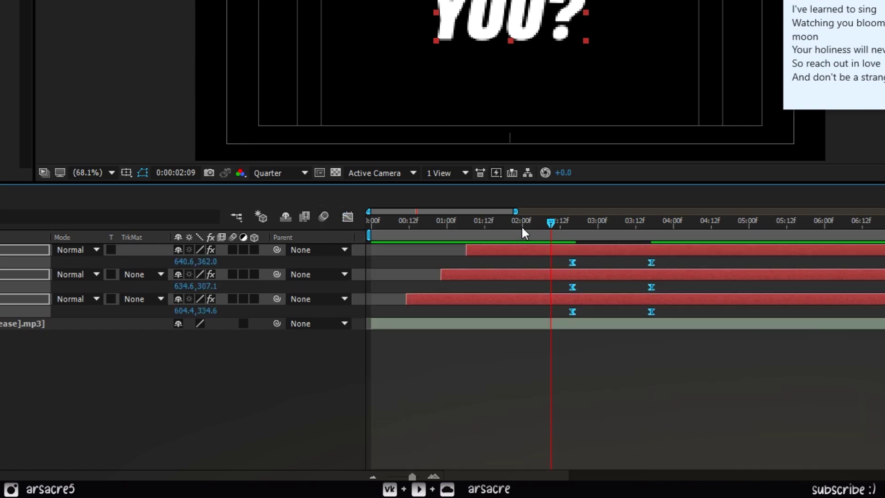
Step: Shift the Position keyframes of all three layers earlier, to run from about 0:00:02:04 to 0:00:03:05, and preview the move
{"action": "left_click", "coordinate": [594, 221]}
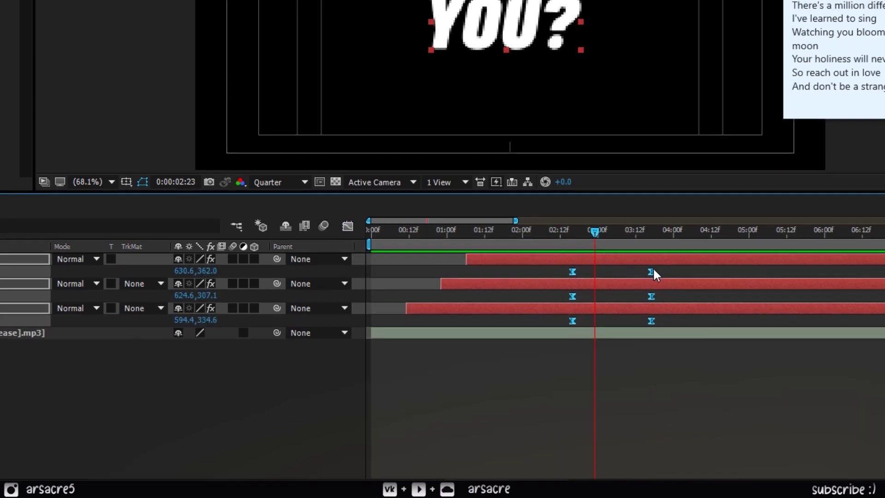
{"action": "left_click_drag", "start_coordinate": [651, 262], "coordinate": [613, 263]}
{"action": "left_click", "coordinate": [406, 284]}
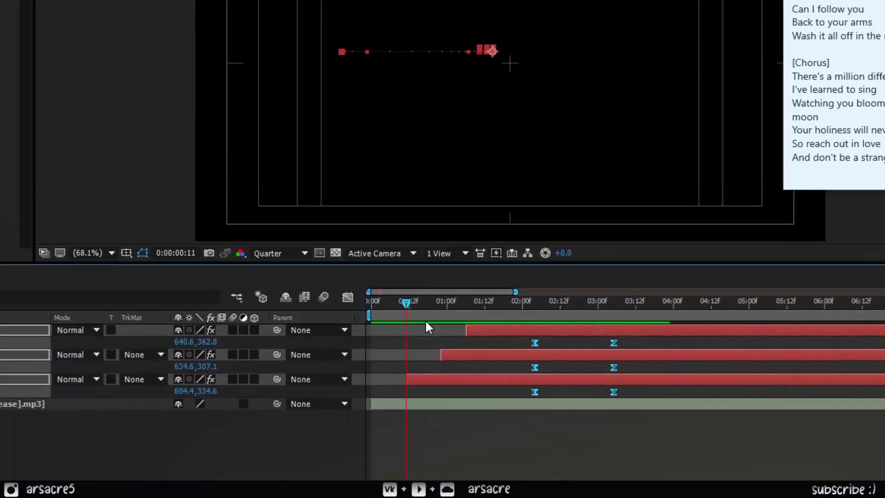
{"action": "key", "text": "space"}
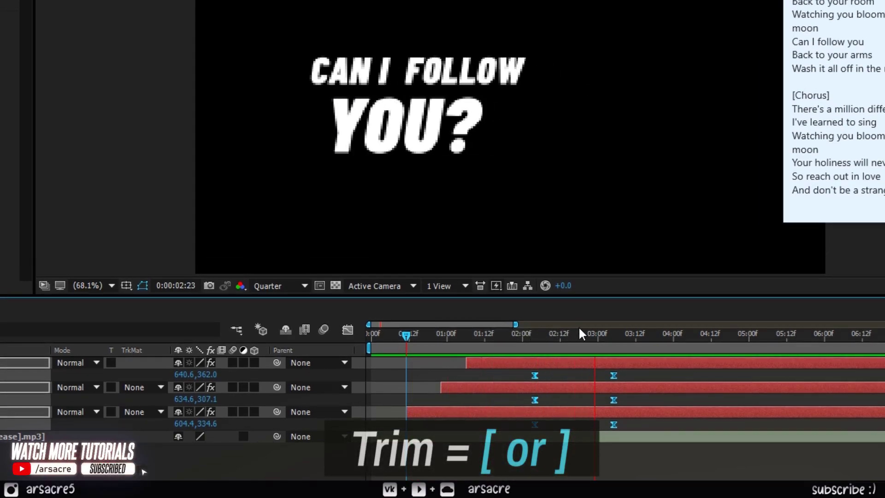
Step: Trim the out points of "you?", "follow" and "Can I" to 0:00:03:05
{"action": "left_click", "coordinate": [599, 335]}
{"action": "left_click_drag", "start_coordinate": [602, 339], "coordinate": [612, 344]}
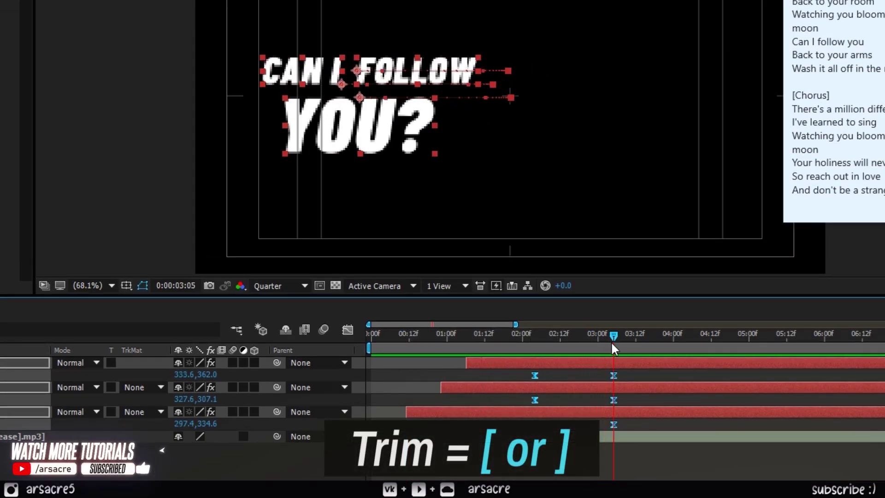
{"action": "key", "text": "alt+]"}
Step: Stagger the exit move by shifting the Position keyframes of "Can I" about 6 frames earlier and those of "follow" about 4 frames earlier
{"action": "left_click_drag", "start_coordinate": [638, 373], "coordinate": [521, 390]}
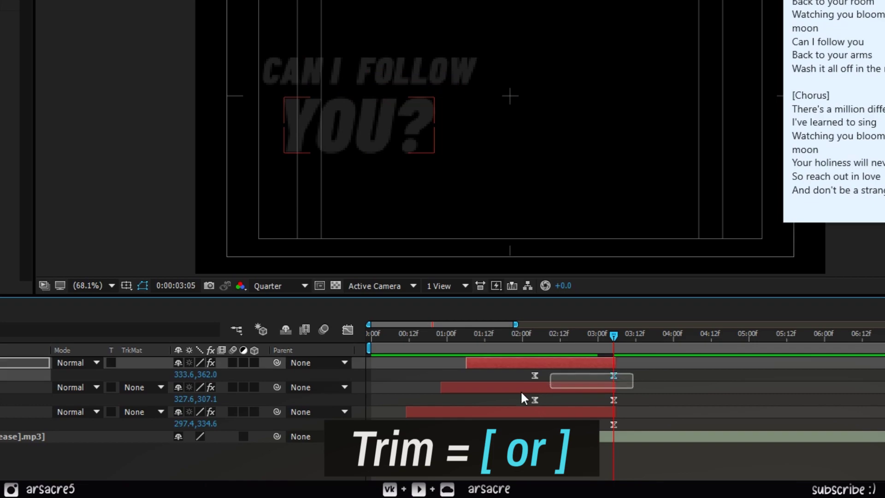
{"action": "left_click_drag", "start_coordinate": [607, 326], "coordinate": [571, 364]}
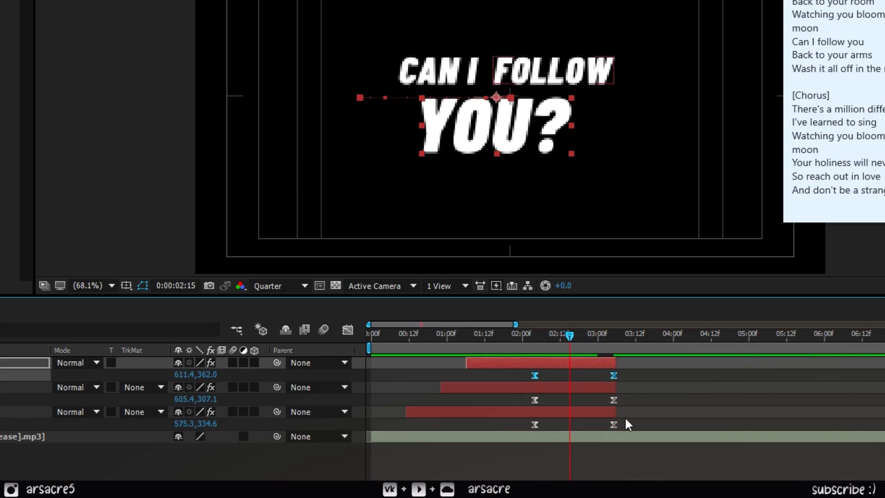
{"action": "left_click_drag", "start_coordinate": [636, 419], "coordinate": [516, 425]}
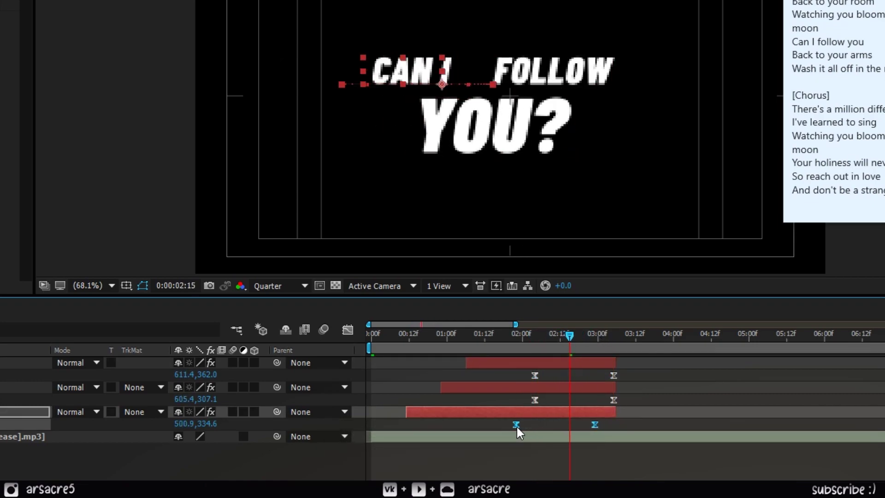
{"action": "left_click_drag", "start_coordinate": [635, 396], "coordinate": [525, 414]}
Step: Trim the ends of "Can I" and "follow" to their own last Position keyframes and preview the staggered exit
{"action": "left_click_drag", "start_coordinate": [616, 413], "coordinate": [597, 428]}
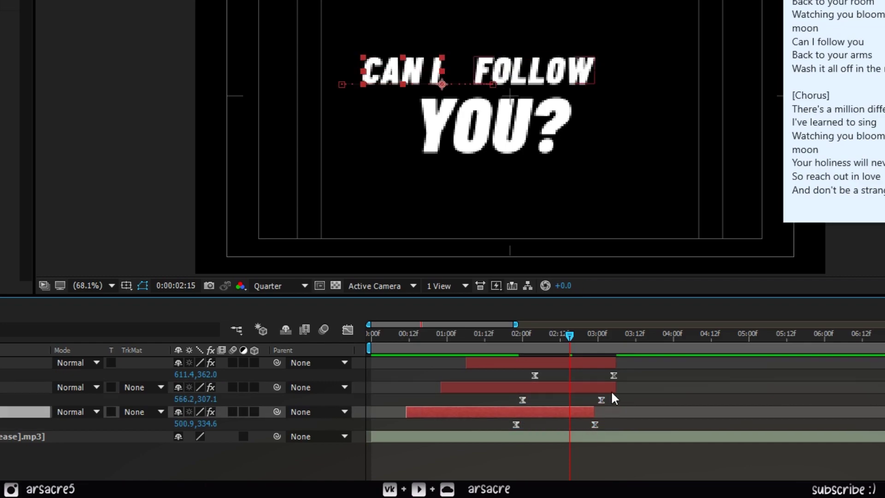
{"action": "left_click_drag", "start_coordinate": [615, 388], "coordinate": [602, 396]}
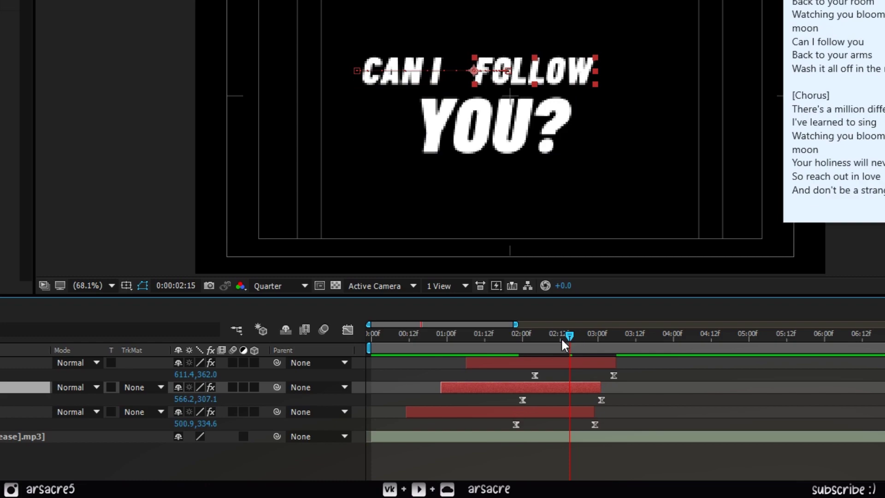
{"action": "key", "text": "space"}
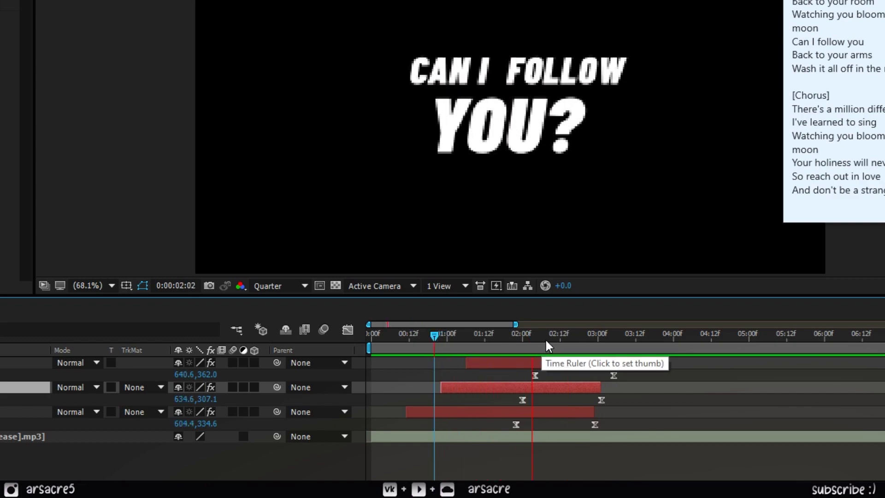
Step: Shorten the ends of all three text layers together by about 5 frames and preview the earlier fade-out
{"action": "left_click_drag", "start_coordinate": [546, 340], "coordinate": [519, 339]}
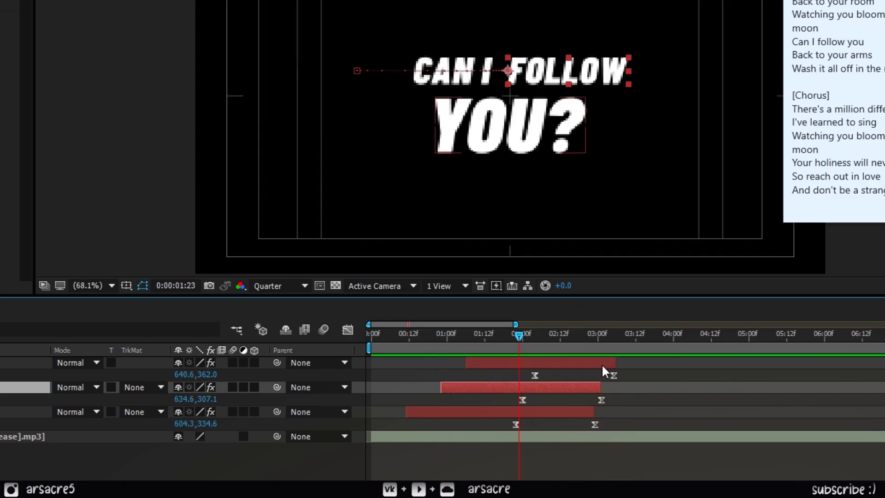
{"action": "left_click", "coordinate": [605, 364]}
{"action": "left_click", "coordinate": [577, 415], "text": "shift"}
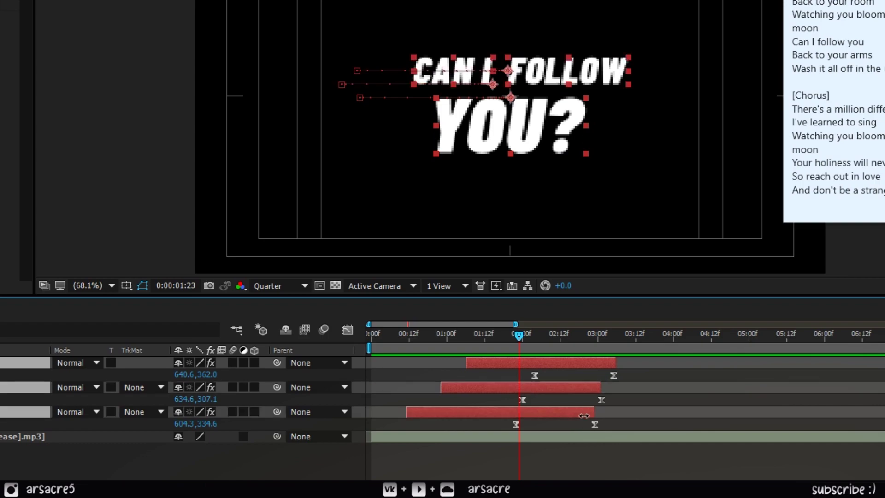
{"action": "left_click_drag", "start_coordinate": [584, 416], "coordinate": [568, 416]}
{"action": "key", "text": "space"}
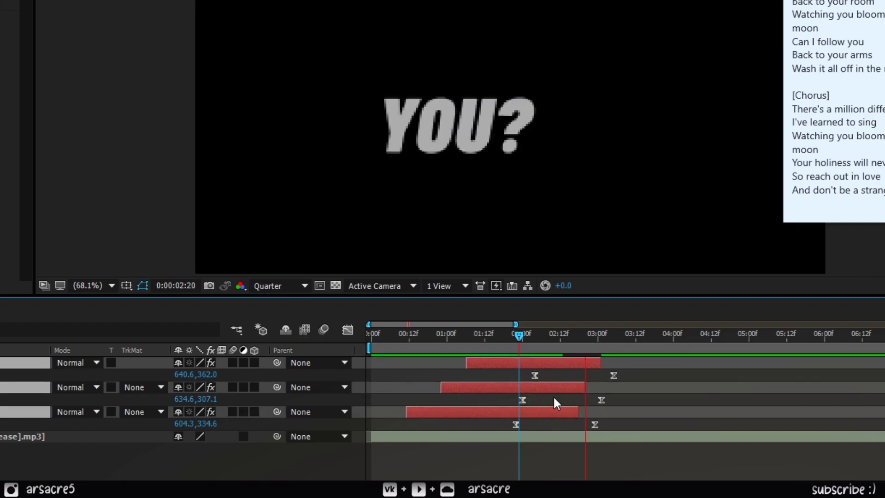
{"action": "left_click_drag", "start_coordinate": [559, 340], "coordinate": [544, 358]}
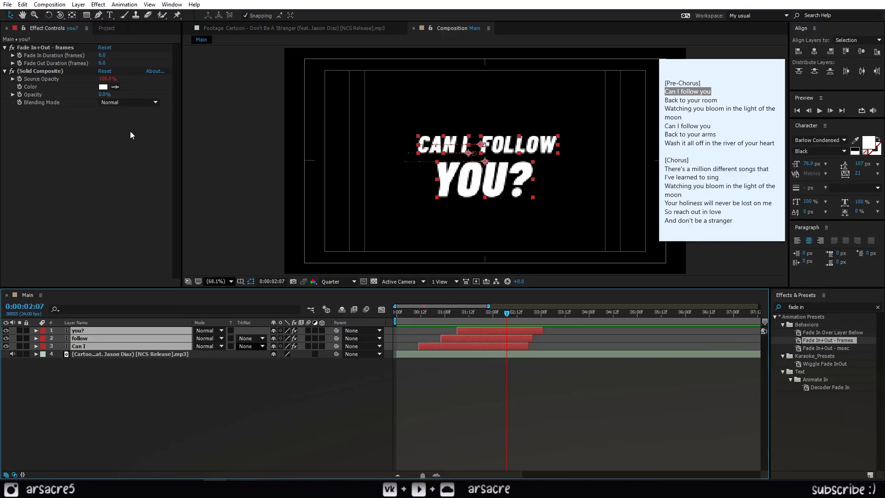
Step: Duplicate the "Can I" layer, move the copy to the top of the layer stack and start it at about 0:00:02:15
{"action": "left_click", "coordinate": [93, 361]}
{"action": "left_click", "coordinate": [84, 345]}
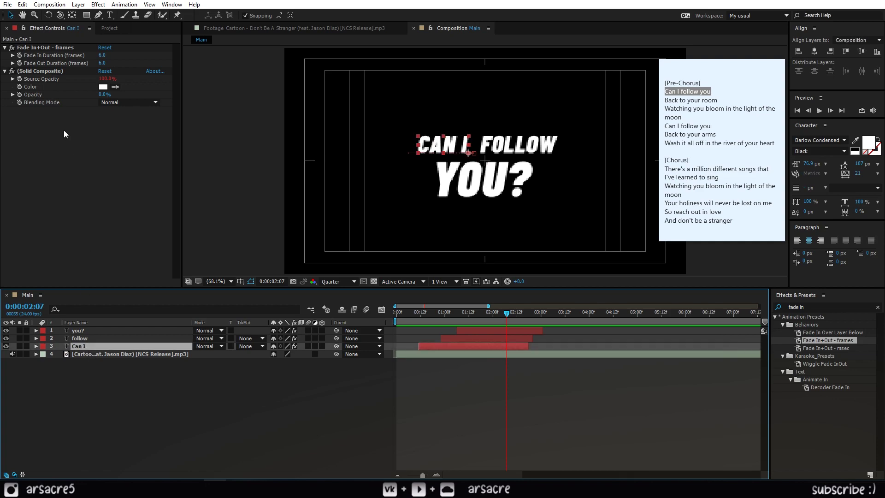
{"action": "left_click", "coordinate": [22, 6]}
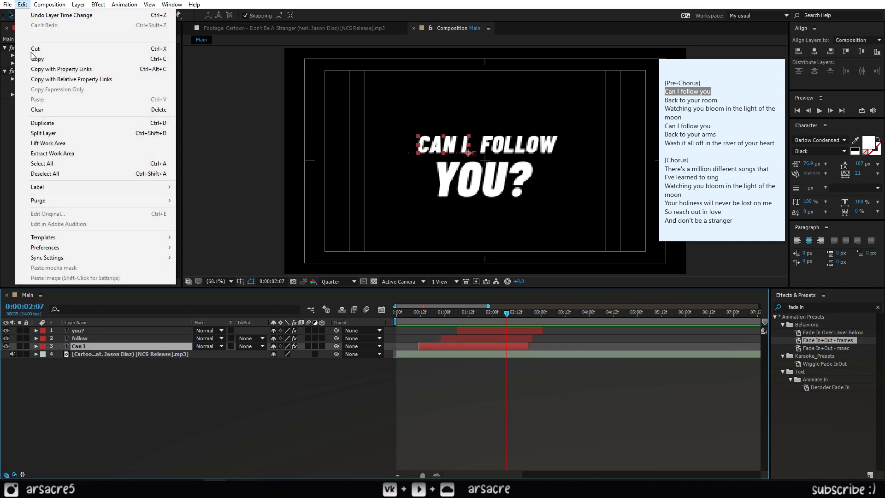
{"action": "left_click", "coordinate": [42, 123]}
{"action": "left_click_drag", "start_coordinate": [83, 345], "coordinate": [83, 328]}
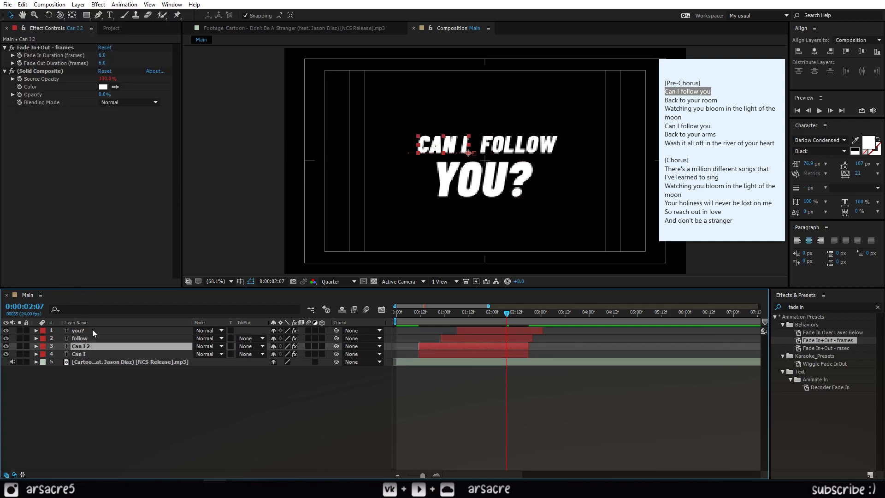
{"action": "left_click_drag", "start_coordinate": [436, 332], "coordinate": [541, 333]}
{"action": "key", "text": "space"}
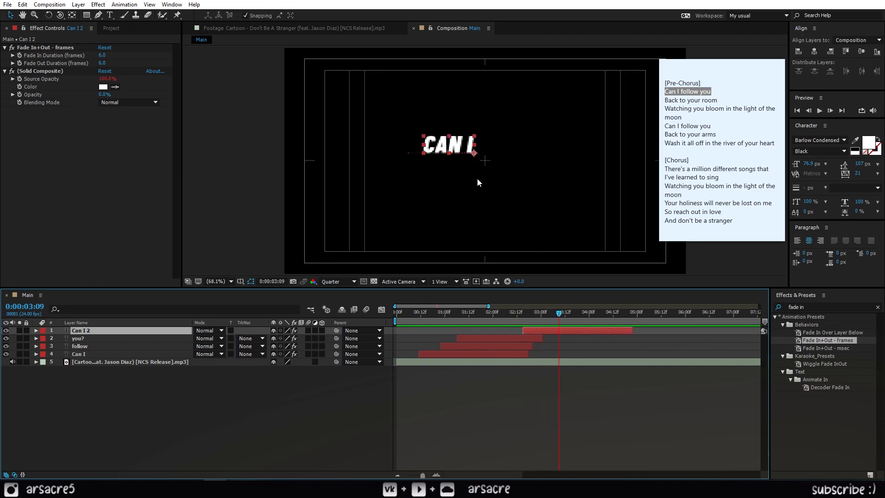
Step: Replace the text of the duplicated "Can I" layer with "back"
{"action": "key", "text": "ctrl+t"}
{"action": "triple_click", "coordinate": [463, 148]}
{"action": "type", "text": "back"}
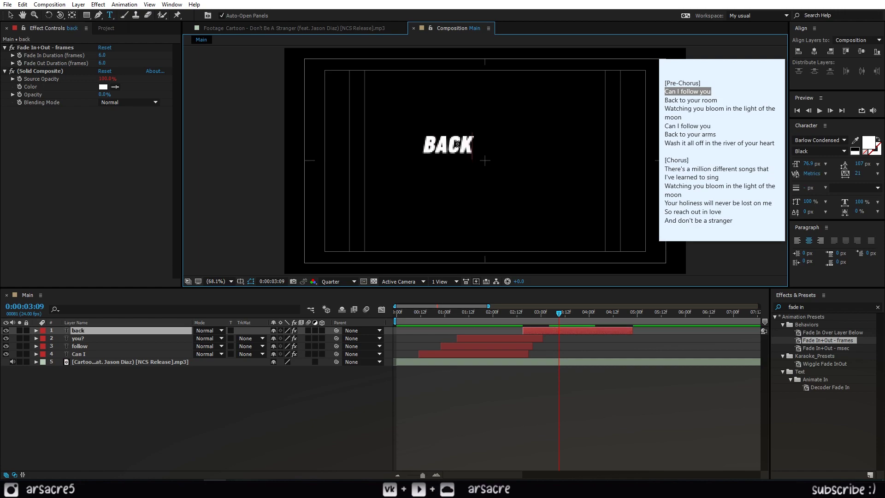
Step: Duplicate the "back" layer and change the copy's text to "to"
{"action": "left_click", "coordinate": [543, 333]}
{"action": "key", "text": "ctrl+d"}
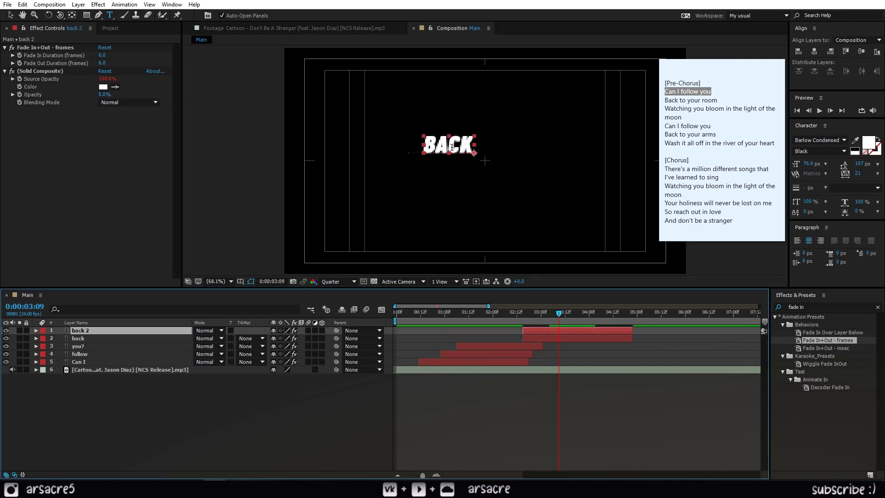
{"action": "double_click", "coordinate": [452, 148]}
{"action": "type", "text": "to"}
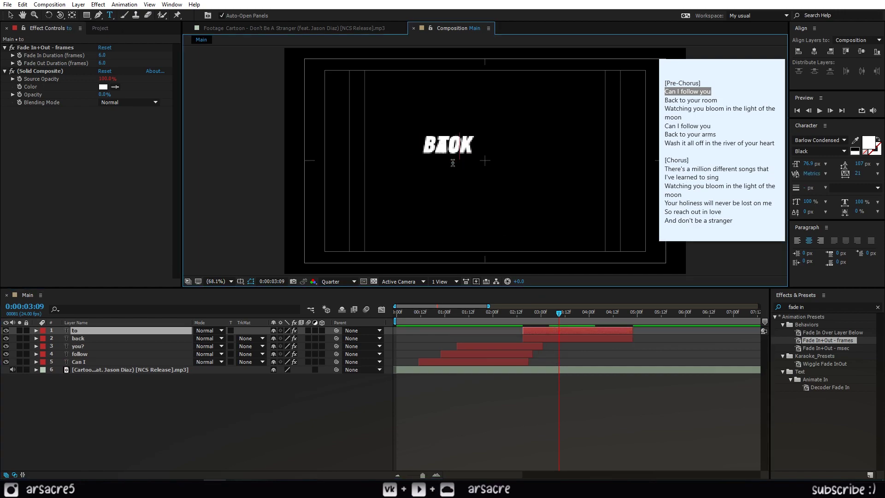
Step: Remove the inherited Position keyframes from the "to" and "back" layers
{"action": "type", "text": "u"}
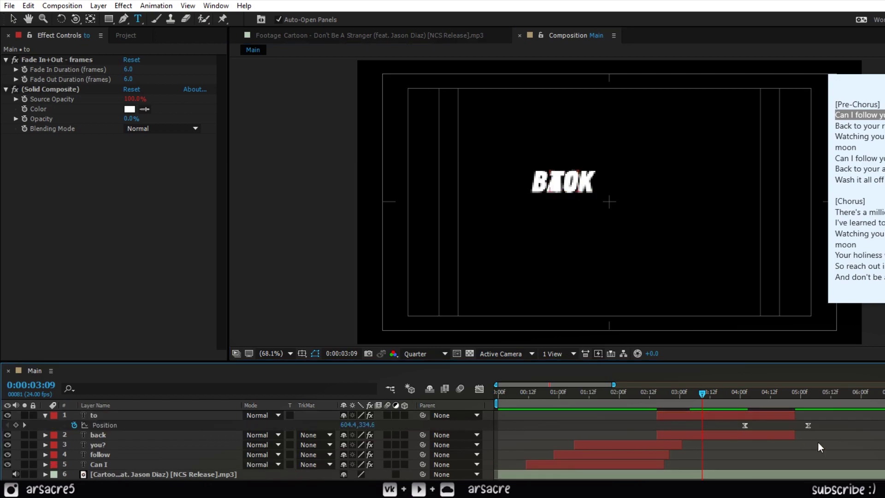
{"action": "left_click_drag", "start_coordinate": [818, 442], "coordinate": [836, 437]}
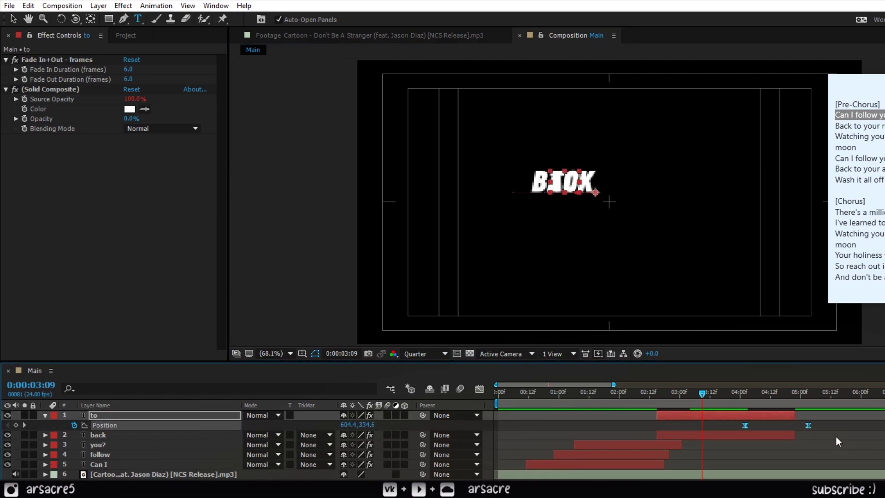
{"action": "left_click", "coordinate": [704, 437]}
{"action": "key", "text": "u"}
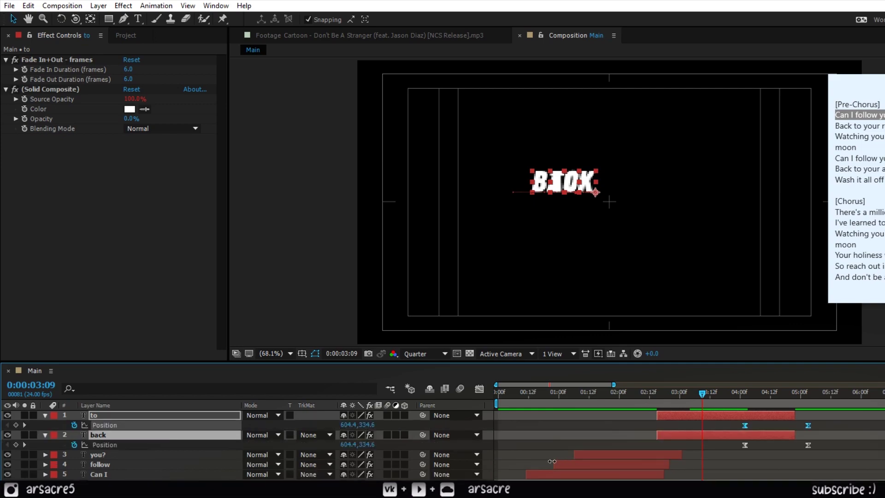
{"action": "left_click", "coordinate": [74, 444]}
{"action": "left_click", "coordinate": [701, 425]}
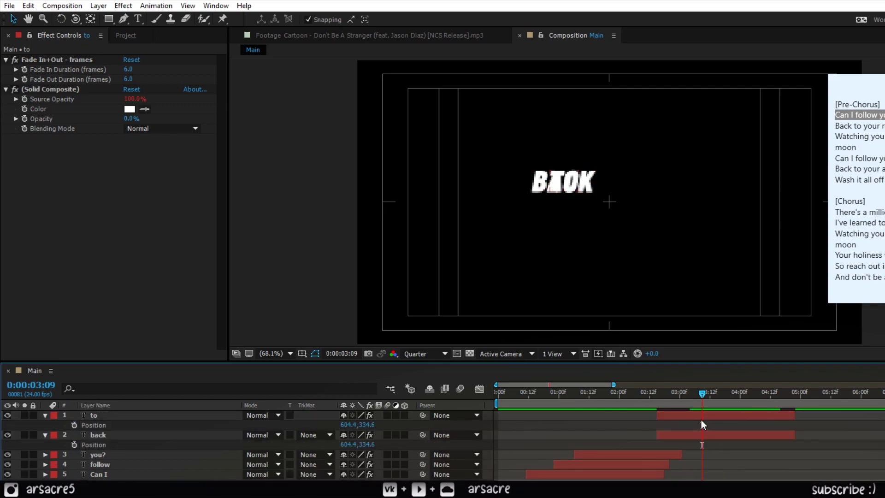
Step: Position the "to" word beside "back", duplicate it and change the copy's text to "your"
{"action": "left_click", "coordinate": [700, 416]}
{"action": "left_click_drag", "start_coordinate": [571, 183], "coordinate": [662, 196]}
{"action": "key", "text": "ctrl+d"}
{"action": "double_click", "coordinate": [663, 196]}
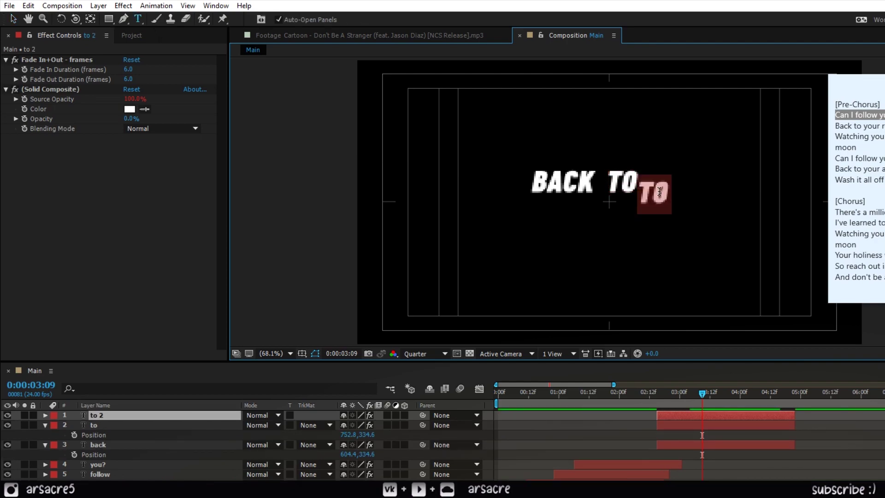
{"action": "type", "text": "your"}
{"action": "left_click", "coordinate": [677, 414]}
{"action": "key", "text": "v"}
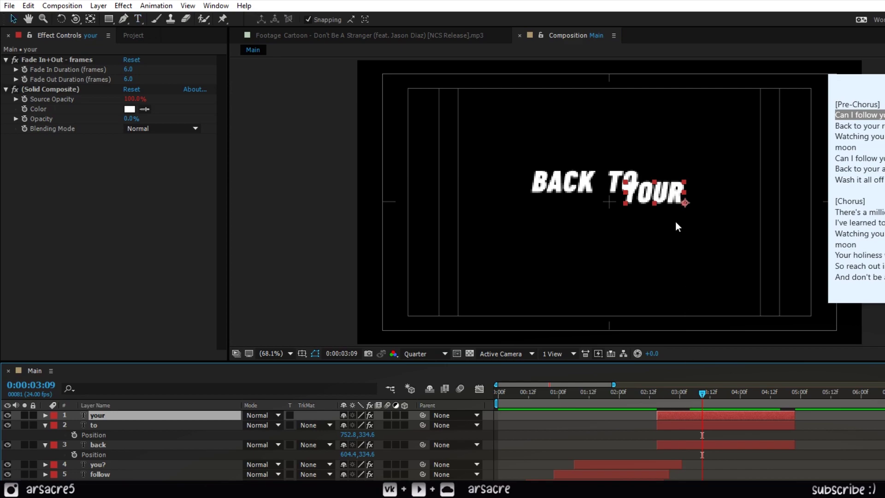
Step: Place "your" after "to", and put a duplicate of it below the line with the text "room..."
{"action": "left_click_drag", "start_coordinate": [651, 193], "coordinate": [623, 244]}
{"action": "key", "text": "ctrl+d"}
{"action": "double_click", "coordinate": [623, 245]}
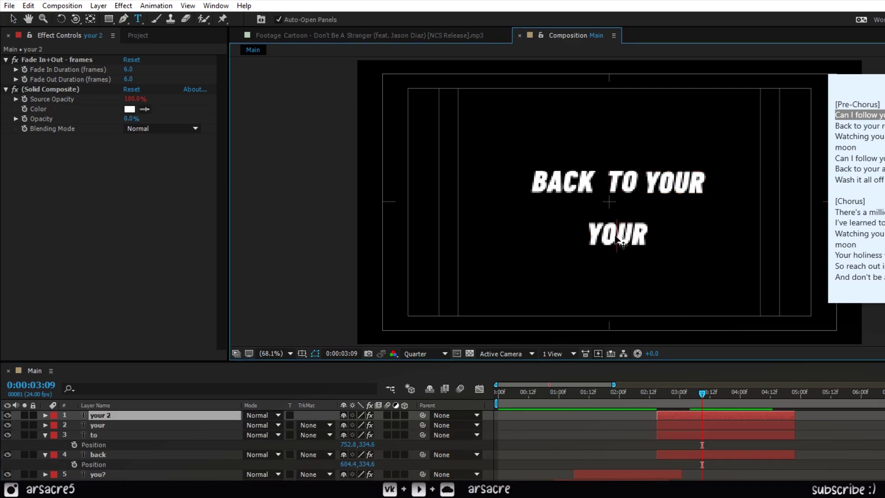
{"action": "key", "text": "ctrl+a"}
{"action": "type", "text": "room"}
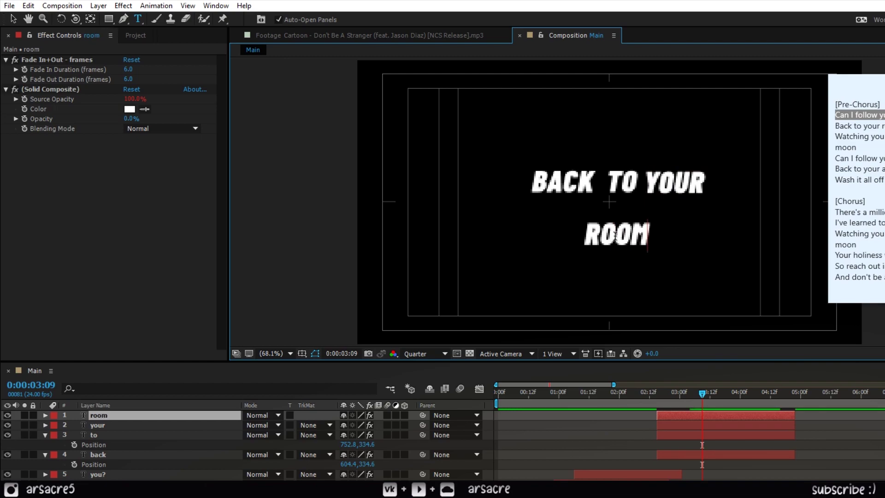
{"action": "type", "text": ".."}
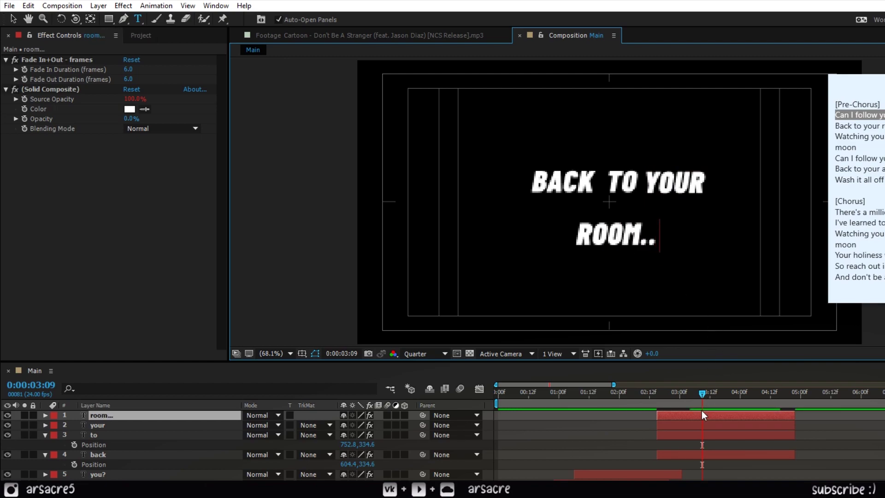
{"action": "type", "text": "."}
{"action": "left_click", "coordinate": [701, 412]}
{"action": "key", "text": "v"}
Step: Enlarge "room..." to about the width of the line above it and move its anchor point to its top centre
{"action": "mouse_move", "coordinate": [659, 233]}
{"action": "left_mouse_down"}
{"action": "mouse_move", "coordinate": [676, 233]}
{"action": "mouse_move", "coordinate": [668, 234]}
{"action": "left_mouse_up"}
{"action": "left_click_drag", "start_coordinate": [599, 225], "coordinate": [643, 225]}
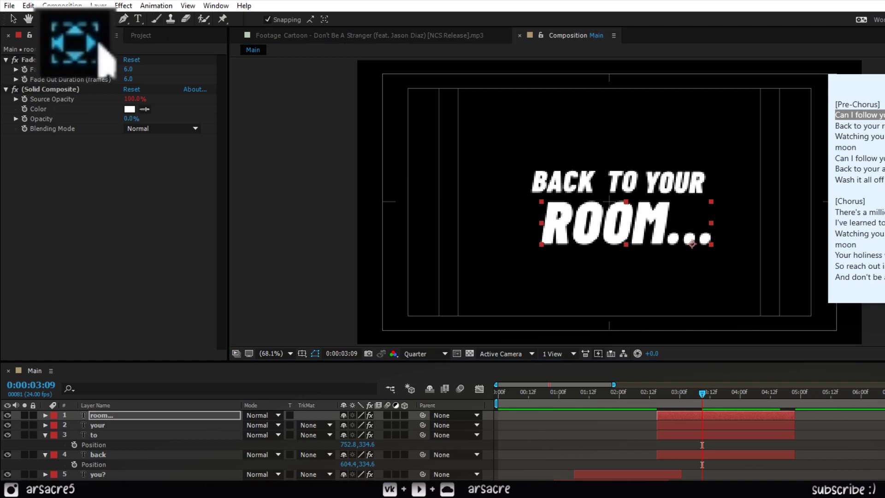
{"action": "left_click_drag", "start_coordinate": [699, 245], "coordinate": [628, 193]}
{"action": "key", "text": "v"}
Step: Move the anchor point of "to" to its bottom centre and that of "your" to its lower-left corner
{"action": "left_click", "coordinate": [632, 183]}
{"action": "key", "text": "ctrl+z"}
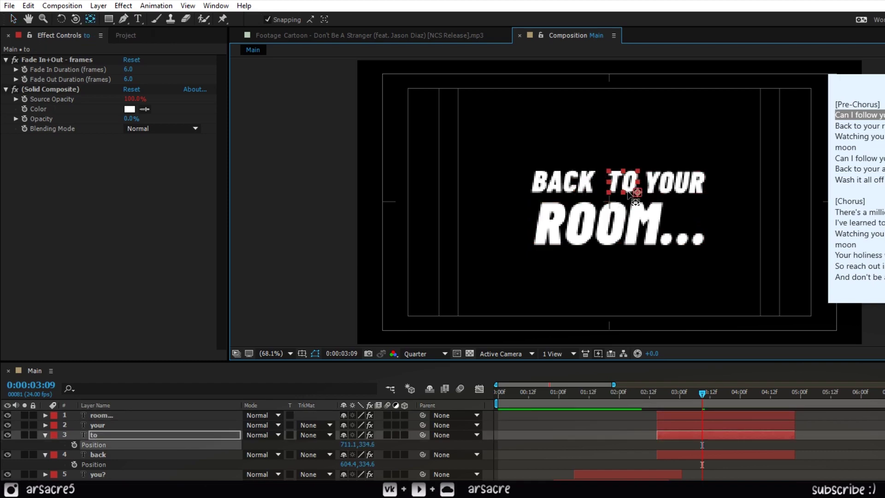
{"action": "left_click", "coordinate": [690, 192]}
{"action": "left_click_drag", "start_coordinate": [708, 194], "coordinate": [666, 191]}
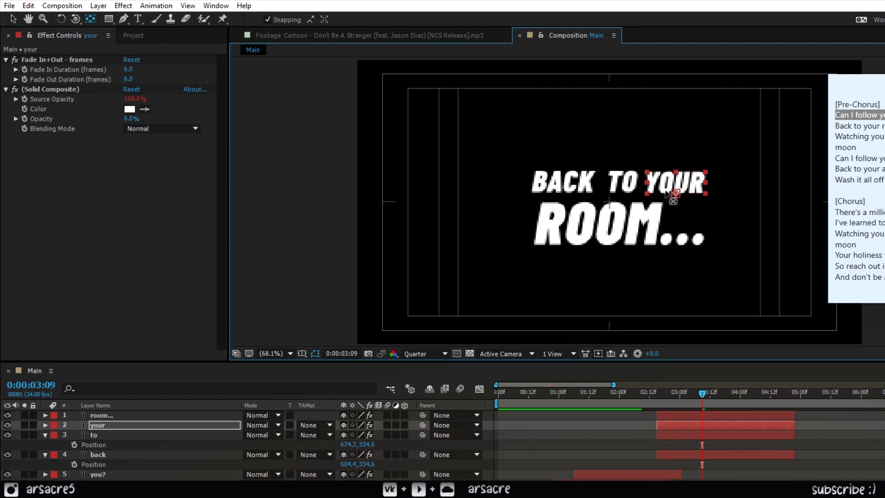
{"action": "left_click", "coordinate": [580, 188]}
{"action": "left_click", "coordinate": [624, 191]}
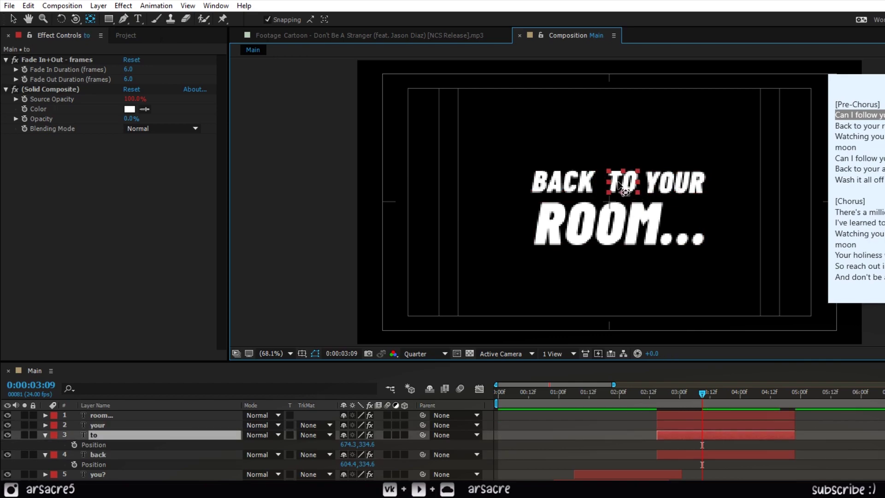
{"action": "left_click", "coordinate": [670, 188]}
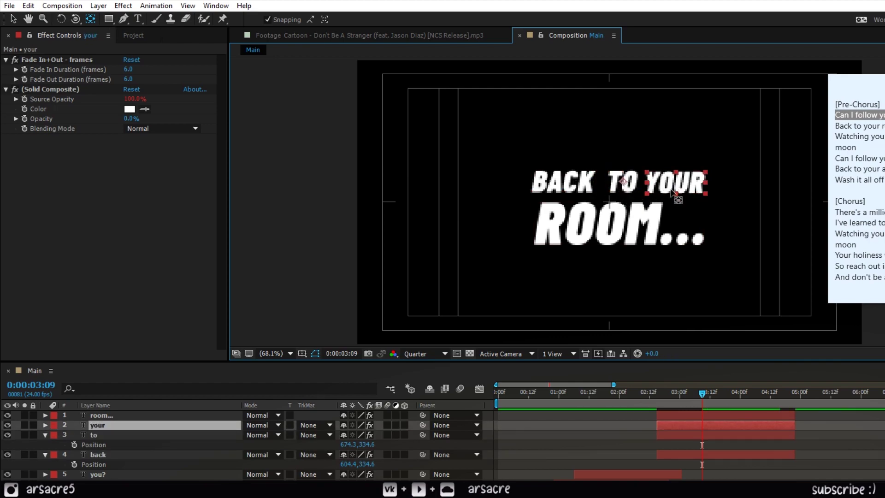
{"action": "left_click_drag", "start_coordinate": [630, 186], "coordinate": [660, 186]}
Step: Tighten the spacing of "back", "to" and "your" while shifting them left, and nudge "room..." right
{"action": "left_click", "coordinate": [685, 436]}
{"action": "key", "text": "v"}
{"action": "left_click_drag", "start_coordinate": [756, 166], "coordinate": [545, 184]}
{"action": "left_click_drag", "start_coordinate": [580, 238], "coordinate": [593, 238]}
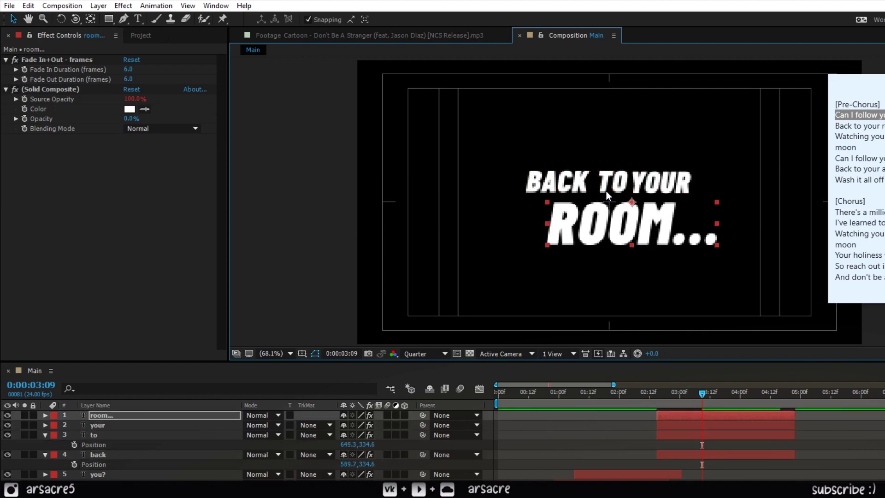
{"action": "left_click", "coordinate": [644, 186]}
Step: Stagger the "to", "your" and "room..." layers to start at about 0:00:03:06, 0:00:03:14 and 0:00:04:03, and preview the timing
{"action": "left_click", "coordinate": [623, 399]}
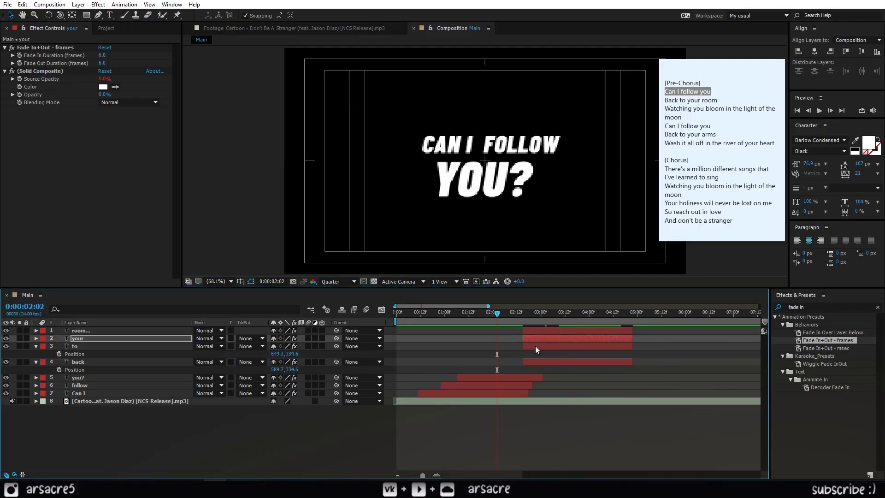
{"action": "left_click_drag", "start_coordinate": [535, 346], "coordinate": [576, 339]}
{"action": "key", "text": "space"}
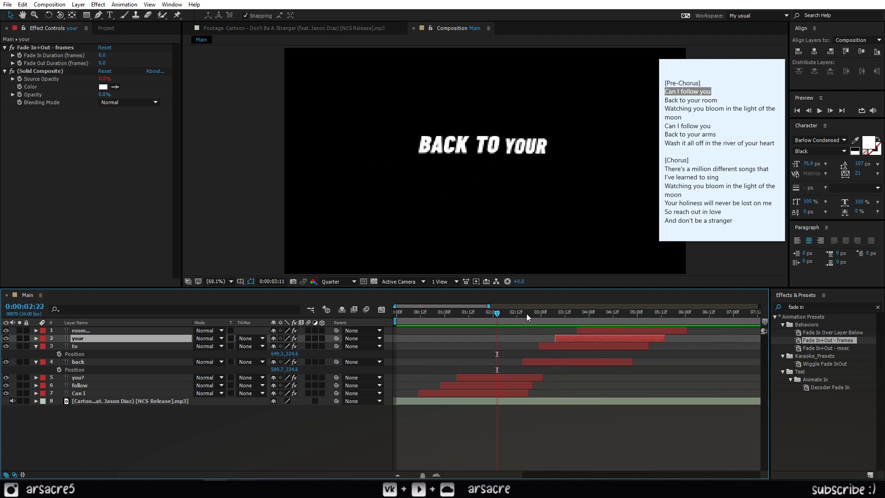
{"action": "left_click", "coordinate": [518, 313]}
{"action": "left_click_drag", "start_coordinate": [559, 346], "coordinate": [607, 330]}
{"action": "key", "text": "space"}
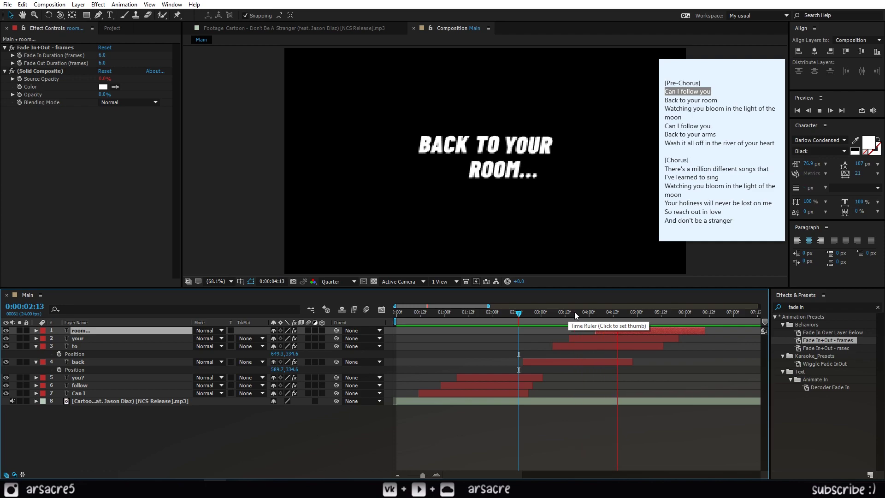
Step: Delete the surplus Scale keyframe of the "room..." layer and check the remaining scale animation in playback and its speed graph
{"action": "left_click_drag", "start_coordinate": [575, 311], "coordinate": [623, 334]}
{"action": "key", "text": "s"}
{"action": "left_click", "coordinate": [621, 338]}
{"action": "key", "text": "Delete"}
{"action": "left_click", "coordinate": [564, 318]}
{"action": "key", "text": "space"}
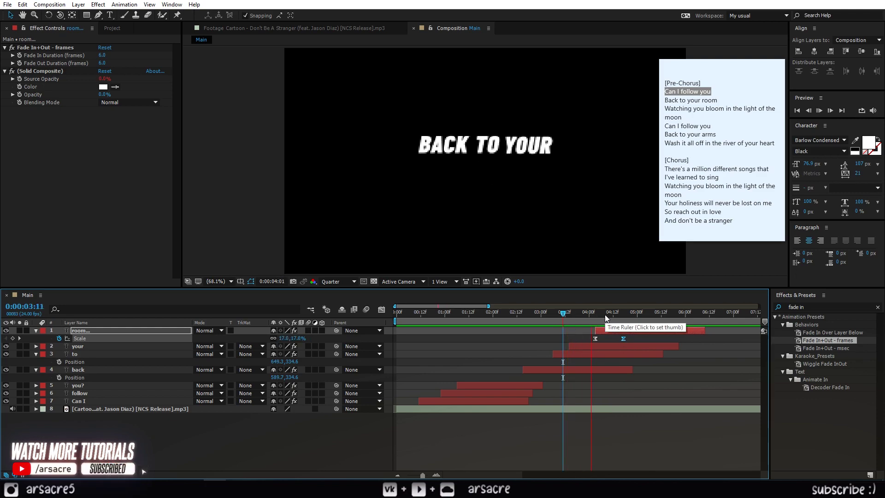
{"action": "left_click", "coordinate": [595, 316]}
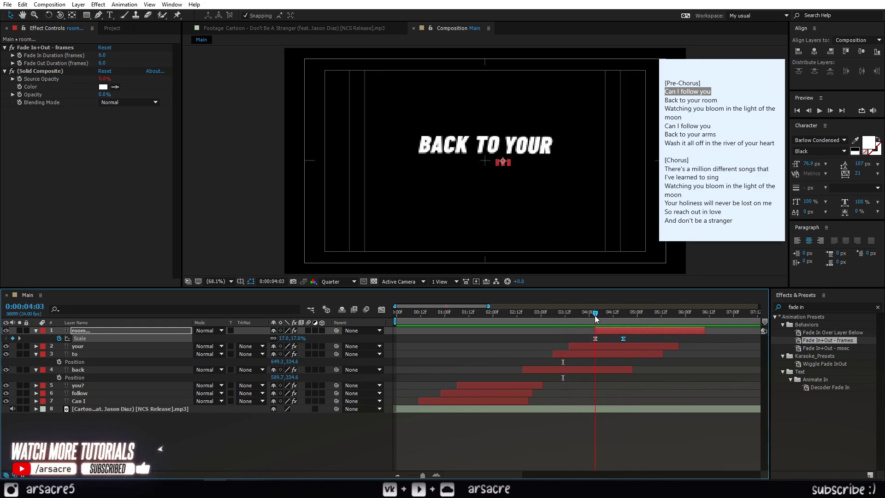
{"action": "left_click", "coordinate": [381, 310]}
{"action": "key", "text": "space"}
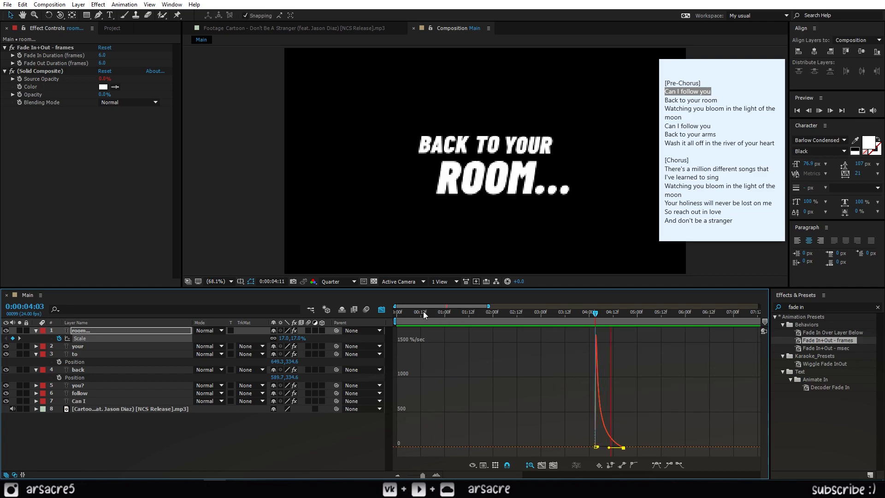
{"action": "key", "text": "shift+F3"}
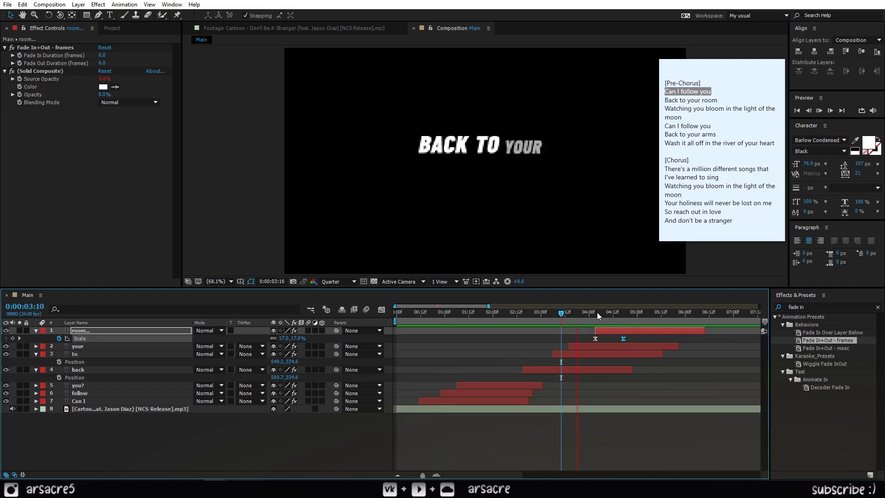
Step: Extend the end of "back" to match "to" and set Position keyframes on all four word layers at 0:00:04:17
{"action": "left_click_drag", "start_coordinate": [597, 311], "coordinate": [622, 322]}
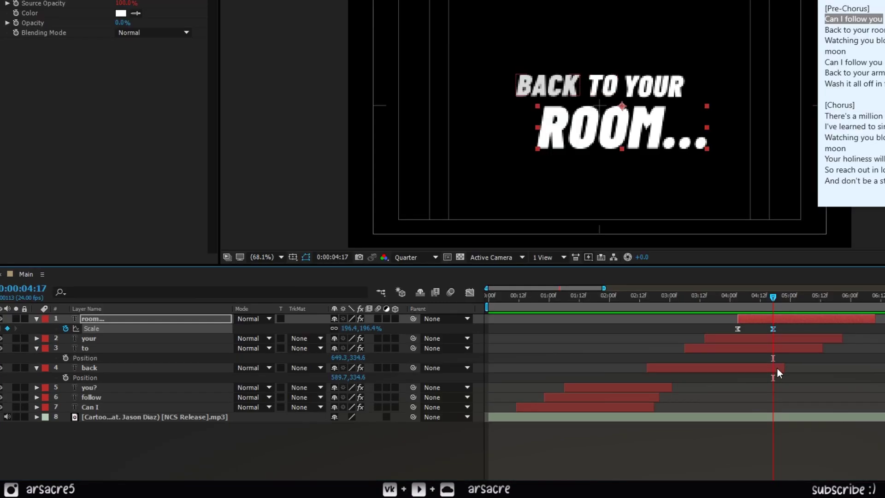
{"action": "left_click_drag", "start_coordinate": [626, 371], "coordinate": [664, 361]}
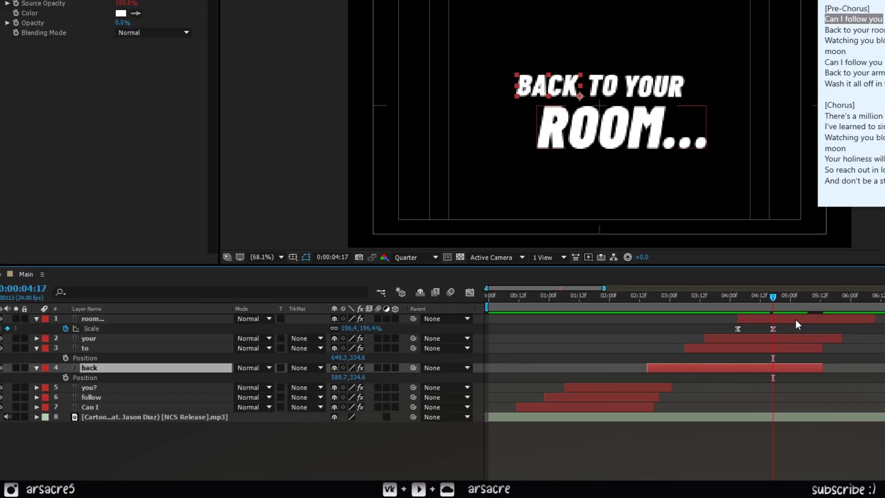
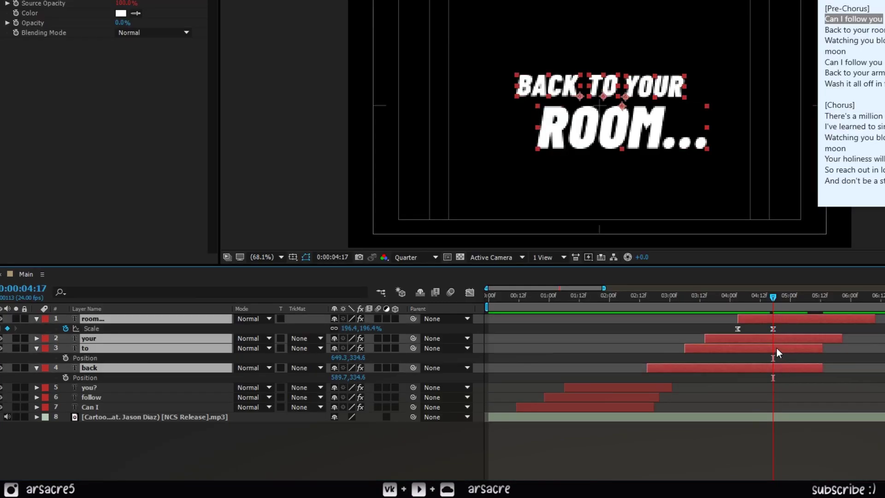
{"action": "left_click", "coordinate": [66, 329]}
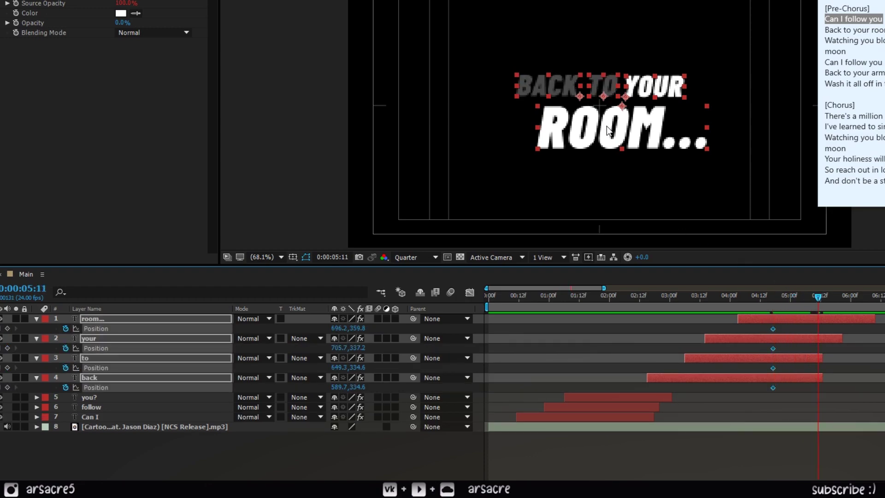
Step: Move the four words of "back to your room..." together about 322 px to the right at 0:00:05:11
{"action": "left_click", "coordinate": [591, 131], "text": "shift"}
{"action": "left_click", "coordinate": [588, 138], "text": "shift"}
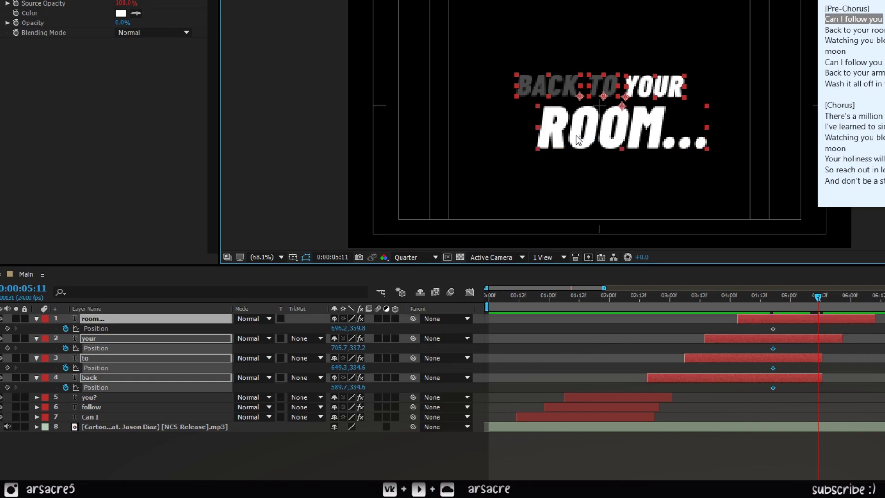
{"action": "left_click_drag", "start_coordinate": [588, 138], "coordinate": [709, 132]}
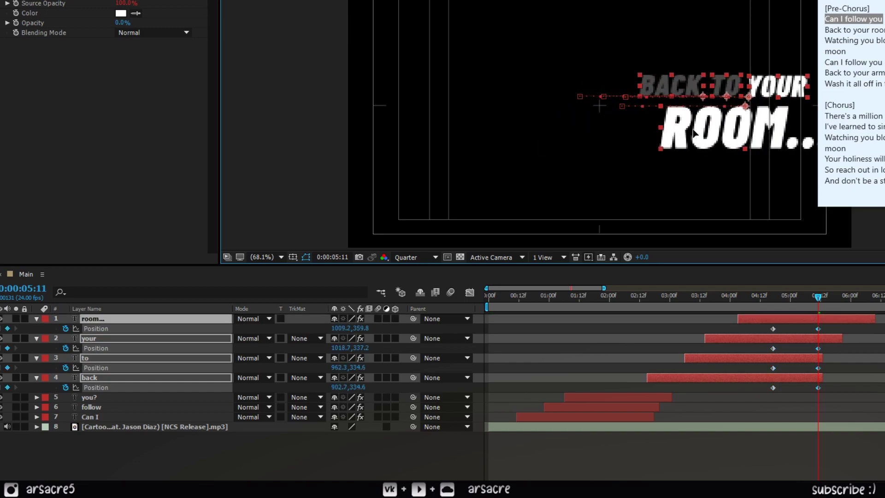
Step: Ease the Position keyframes of the four words and reshape their speed curve so it peaks near the end
{"action": "left_click_drag", "start_coordinate": [850, 328], "coordinate": [732, 414]}
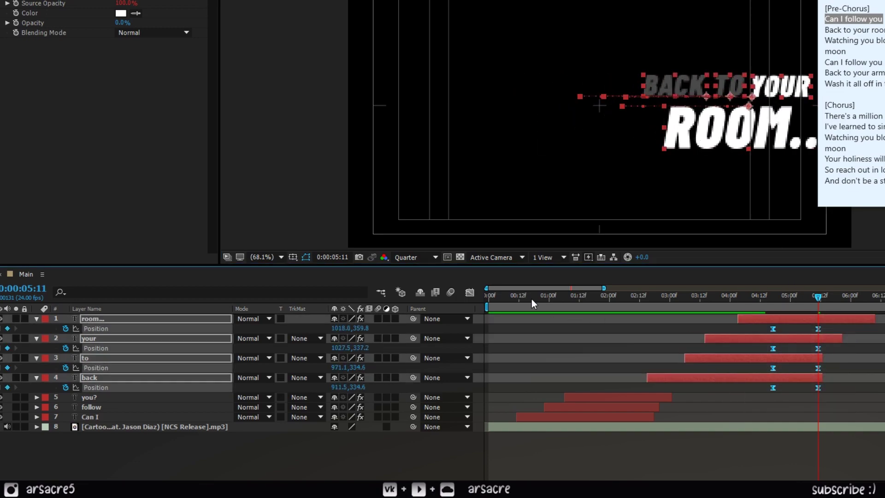
{"action": "left_click", "coordinate": [470, 292]}
{"action": "left_click_drag", "start_coordinate": [874, 372], "coordinate": [733, 476]}
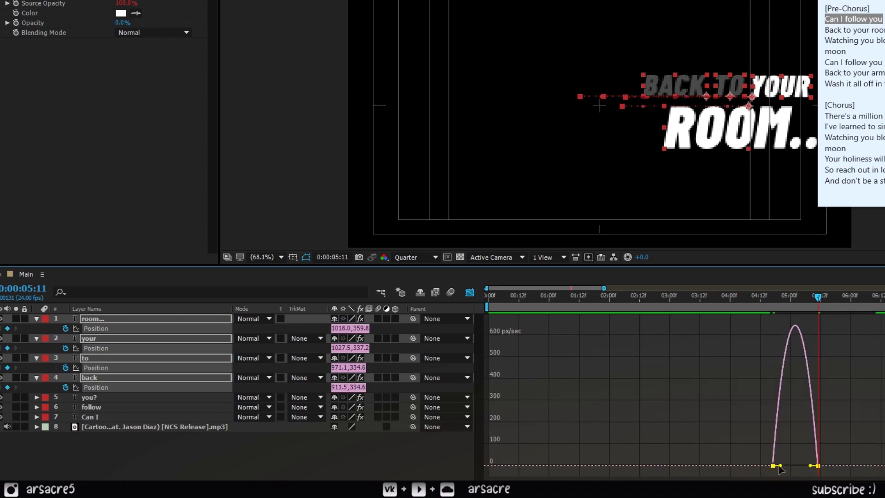
{"action": "left_click_drag", "start_coordinate": [787, 468], "coordinate": [847, 452]}
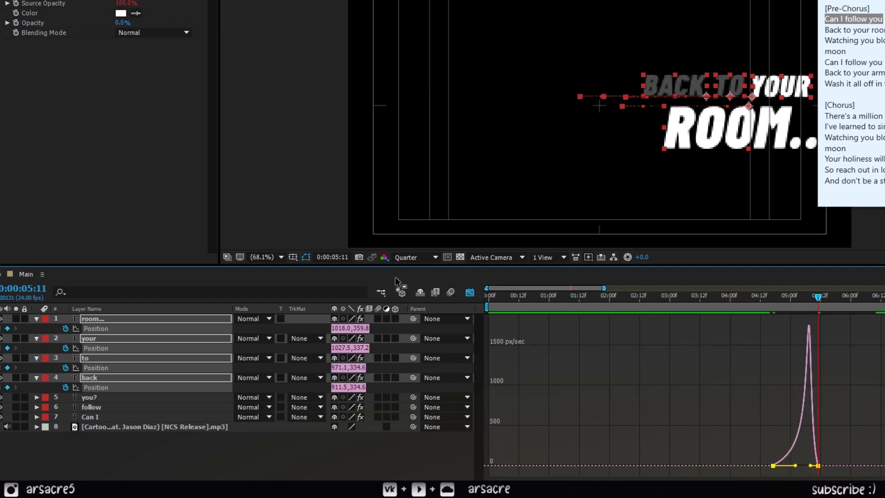
{"action": "left_click", "coordinate": [470, 294]}
Step: Shift the Position keyframes of "to" about 4 frames earlier and those of "your" about 6 frames earlier
{"action": "left_click", "coordinate": [767, 297]}
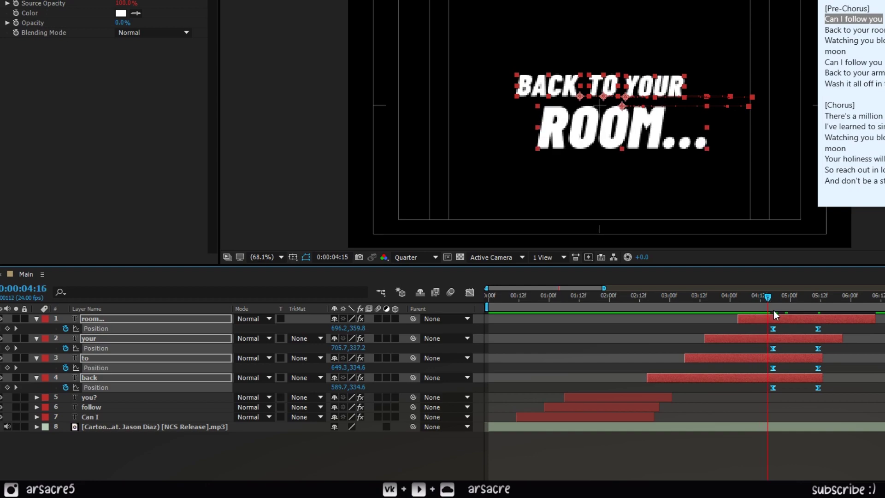
{"action": "left_click_drag", "start_coordinate": [832, 327], "coordinate": [764, 336]}
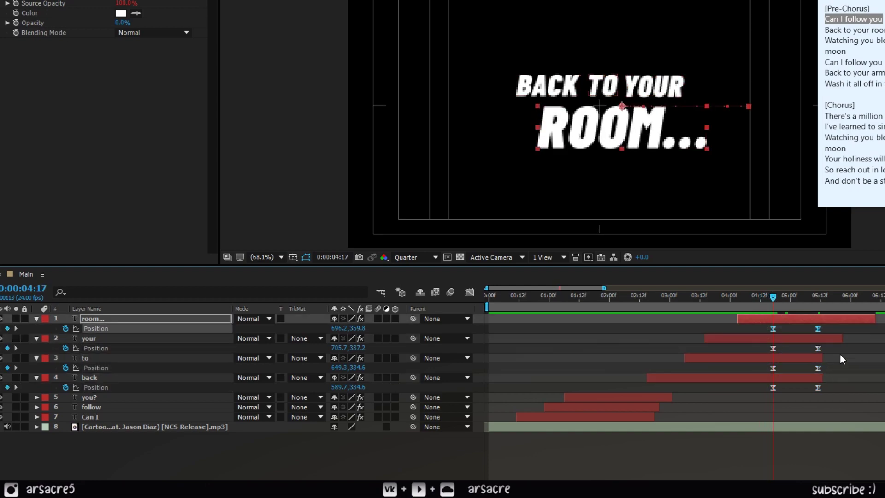
{"action": "left_click_drag", "start_coordinate": [822, 386], "coordinate": [760, 388]}
{"action": "key", "text": "ctrl+z"}
{"action": "left_click_drag", "start_coordinate": [833, 360], "coordinate": [760, 370]}
{"action": "left_click_drag", "start_coordinate": [826, 343], "coordinate": [759, 351]}
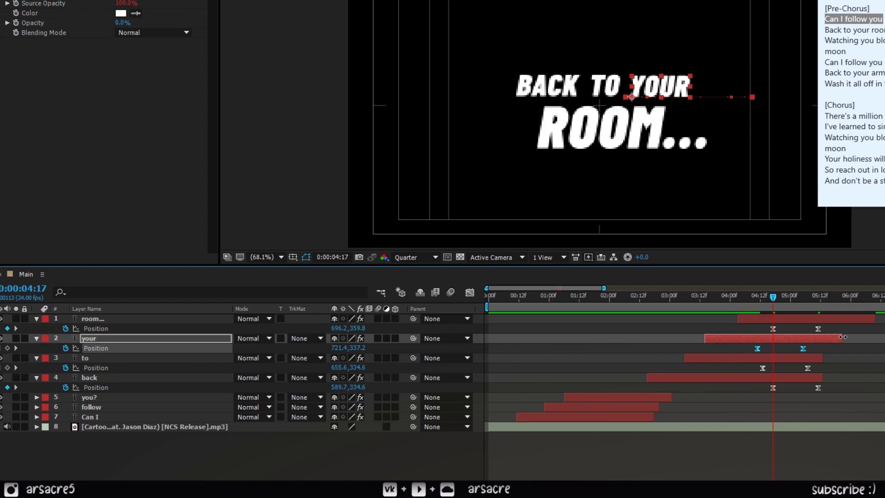
Step: Trim "your" to end at about 0:00:04:23, "to" and "back" at about 0:00:05:05, and "room..." at about 0:00:05:08
{"action": "left_click_drag", "start_coordinate": [842, 337], "coordinate": [799, 352]}
{"action": "left_click", "coordinate": [802, 359]}
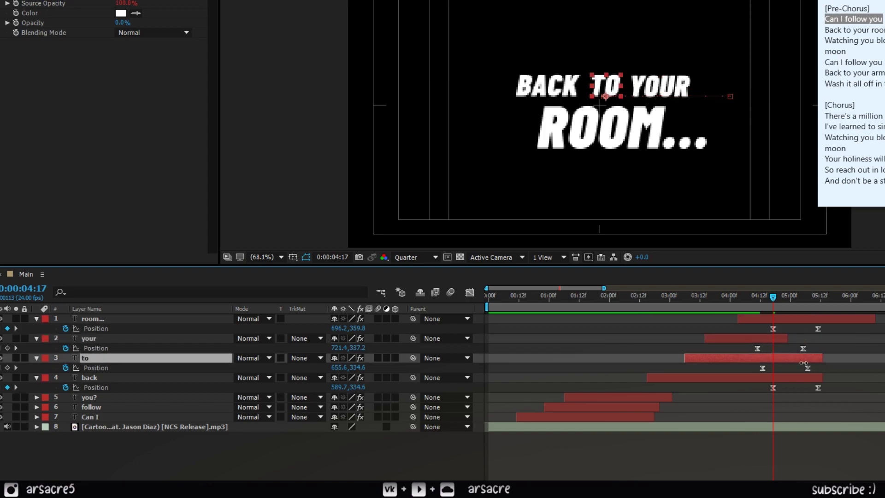
{"action": "left_click", "coordinate": [809, 379]}
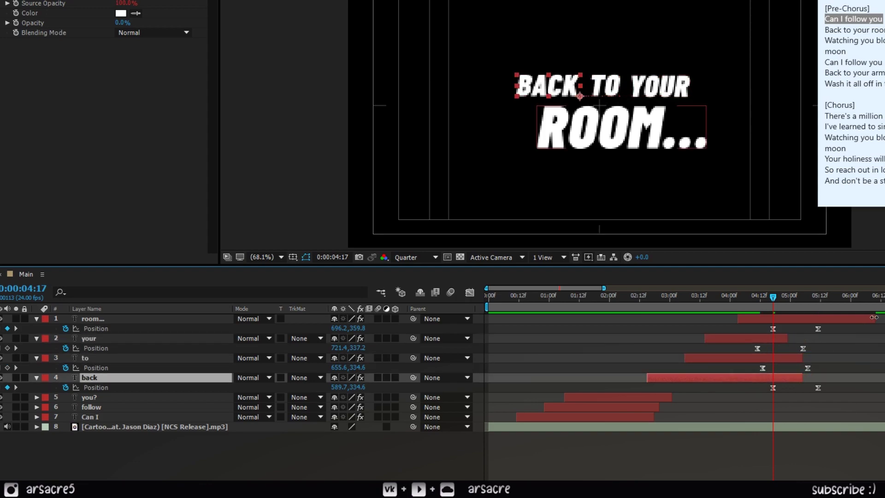
{"action": "left_click_drag", "start_coordinate": [874, 318], "coordinate": [792, 318]}
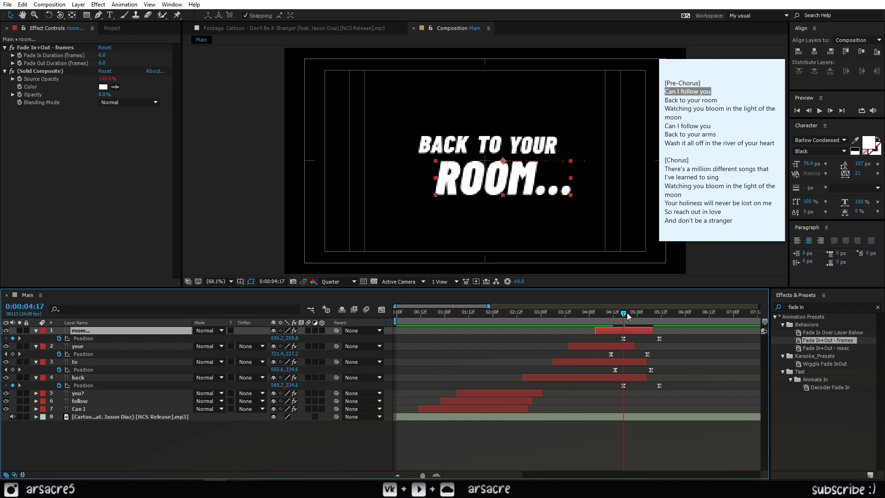
Step: Preview the "back to your room..." animation from 0:00:03:05 and select the Position keyframes of its four words
{"action": "left_click", "coordinate": [551, 313]}
{"action": "key", "text": "space"}
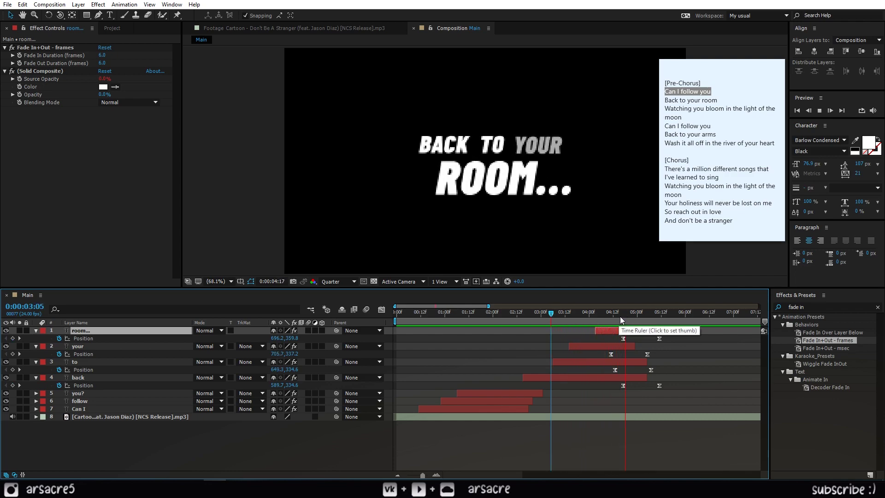
{"action": "left_click_drag", "start_coordinate": [689, 342], "coordinate": [596, 396]}
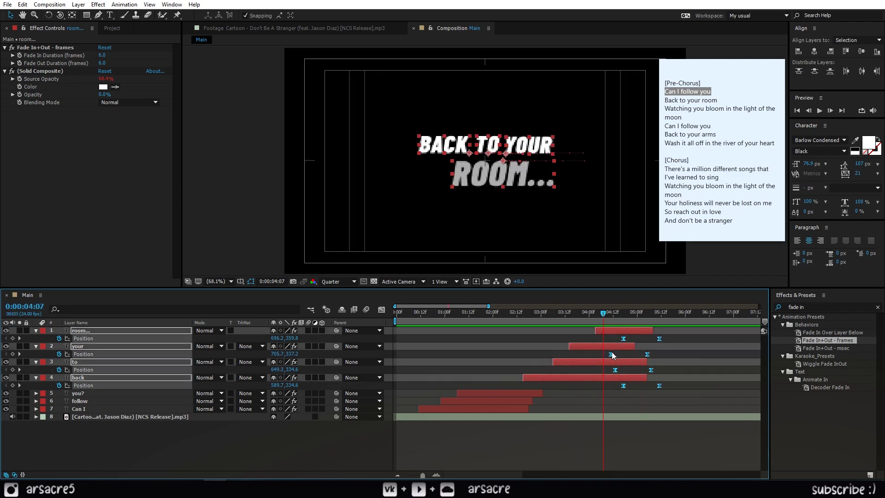
{"action": "key", "text": "space"}
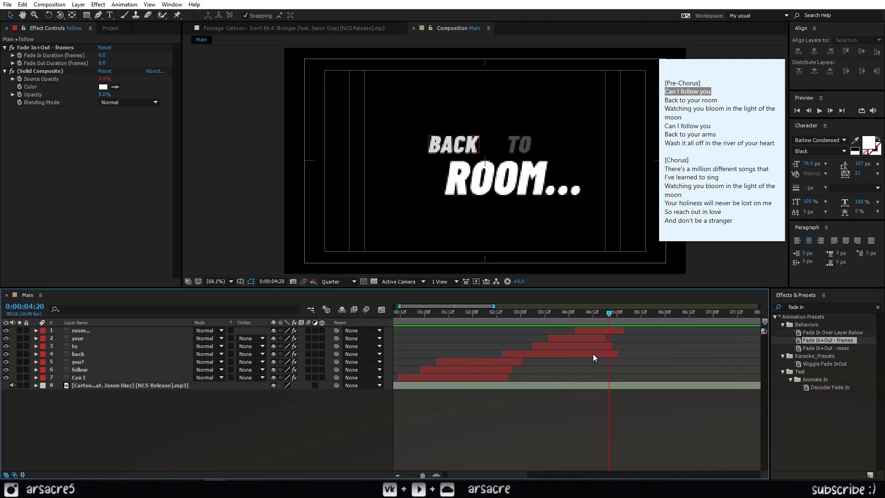
{"action": "left_click", "coordinate": [593, 354]}
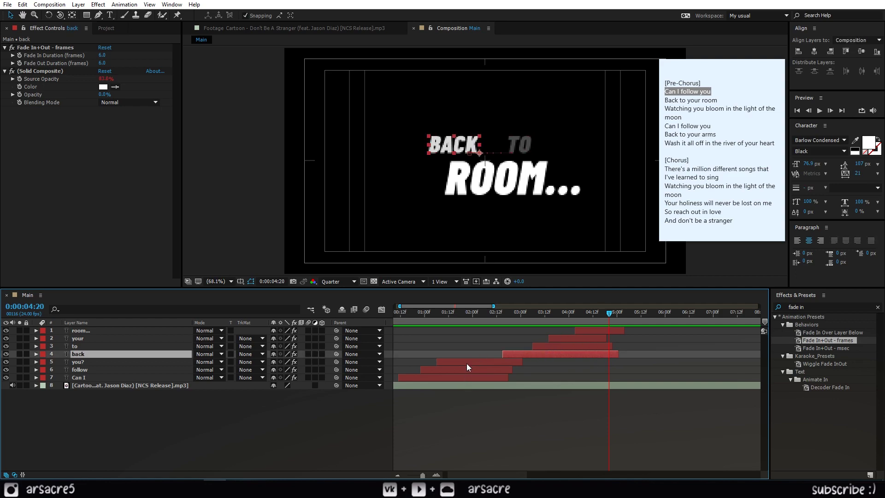
Step: Duplicate the "Can I", "follow" and "you?" layers, place the copies above all others and move them to start at about 0:00:05:00
{"action": "left_click", "coordinate": [85, 378]}
{"action": "left_click", "coordinate": [81, 362], "text": "shift"}
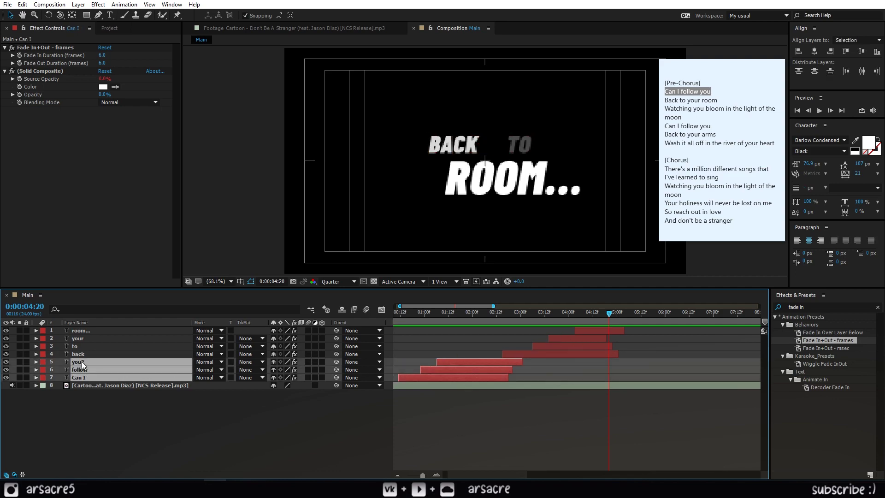
{"action": "key", "text": "ctrl+d"}
{"action": "left_click_drag", "start_coordinate": [82, 361], "coordinate": [85, 328]}
{"action": "left_click_drag", "start_coordinate": [422, 344], "coordinate": [637, 344]}
{"action": "key", "text": "space"}
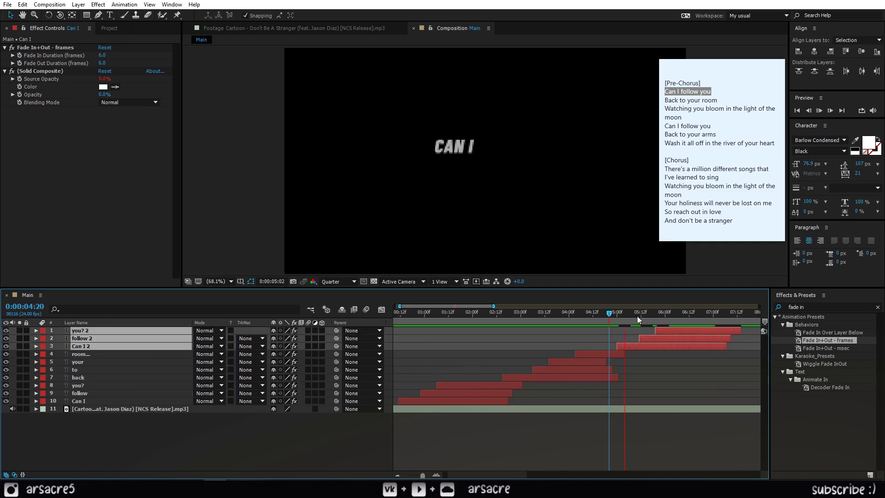
Step: Replace the text of the duplicated "Can I", "follow" and "you?" layers with "watching", "you" and "bloom"
{"action": "double_click", "coordinate": [456, 144]}
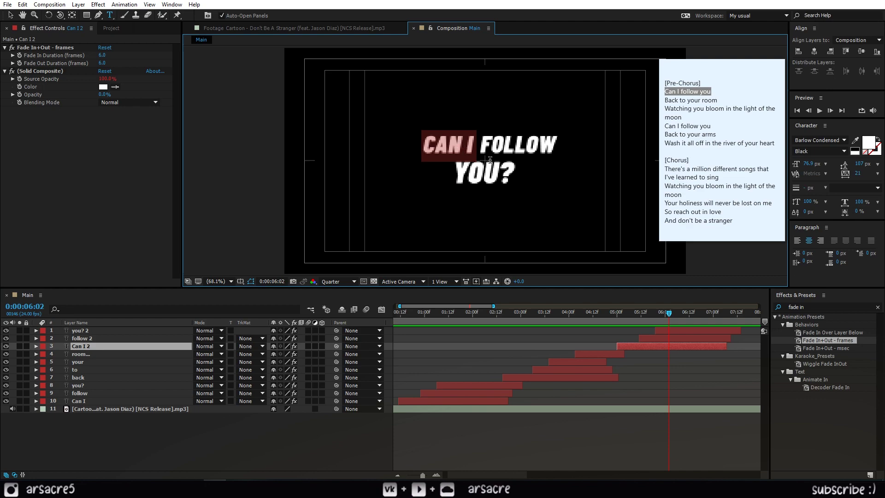
{"action": "type", "text": "wath"}
{"action": "double_click", "coordinate": [653, 340]}
{"action": "type", "text": "you"}
{"action": "key", "text": "KP_Enter"}
{"action": "left_click", "coordinate": [447, 152]}
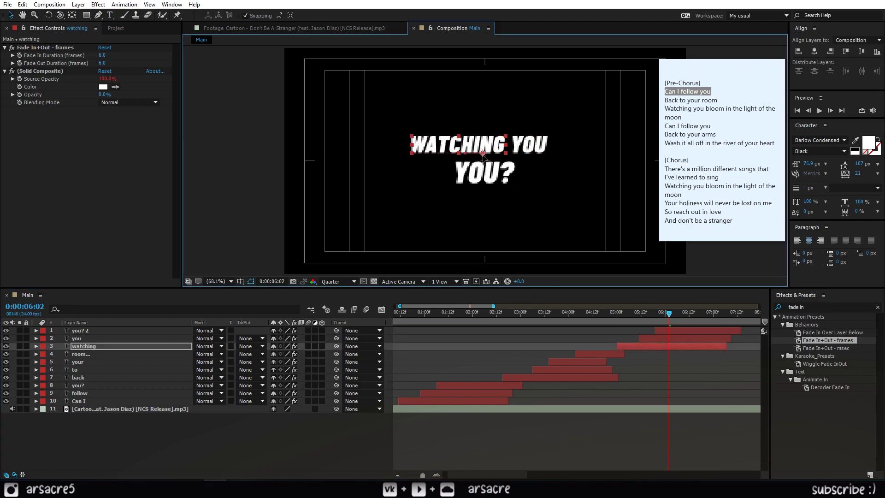
{"action": "double_click", "coordinate": [476, 179]}
{"action": "mouse_move", "coordinate": [671, 317]}
{"action": "left_mouse_down"}
{"action": "mouse_move", "coordinate": [642, 324]}
{"action": "mouse_move", "coordinate": [677, 321]}
{"action": "left_mouse_up"}
{"action": "left_click_drag", "start_coordinate": [532, 146], "coordinate": [529, 146]}
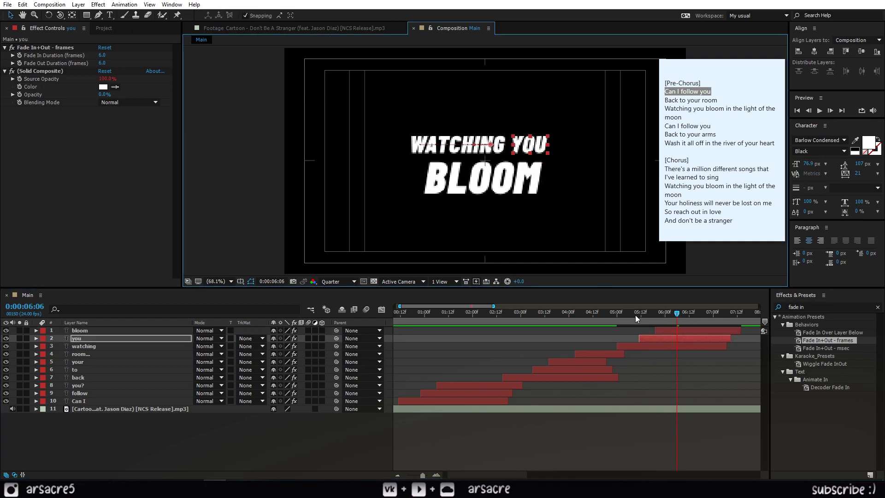
Step: Preview from 0:00:04:12 and shift the new layers earlier: "watching" about 5 frames, "you" about 3 and "bloom" about 2
{"action": "left_click", "coordinate": [593, 316]}
{"action": "key", "text": "space"}
{"action": "key", "text": "space"}
{"action": "left_click_drag", "start_coordinate": [630, 346], "coordinate": [624, 347]}
{"action": "left_click_drag", "start_coordinate": [665, 331], "coordinate": [653, 338]}
{"action": "left_click_drag", "start_coordinate": [649, 346], "coordinate": [645, 346]}
{"action": "key", "text": "space"}
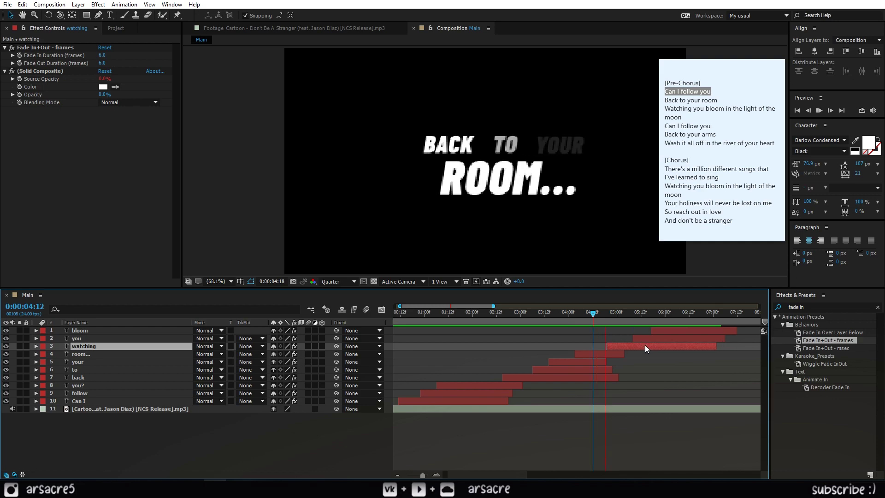
Step: Check the "watching you bloom" line in playback from 0:00:04:12 and trim "watching" to end at about 0:00:06:10
{"action": "left_click_drag", "start_coordinate": [664, 314], "coordinate": [677, 332]}
{"action": "left_click", "coordinate": [529, 146]}
{"action": "left_click", "coordinate": [645, 346]}
{"action": "left_click", "coordinate": [593, 314]}
{"action": "key", "text": "space"}
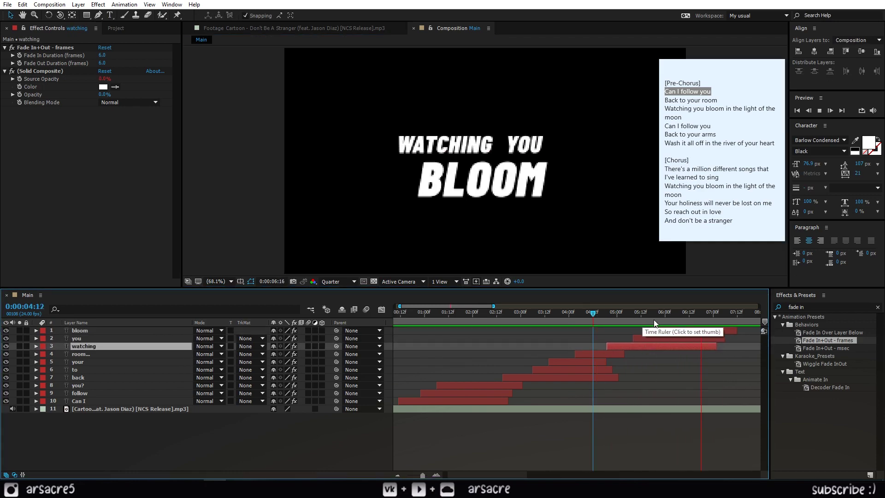
{"action": "left_click_drag", "start_coordinate": [716, 360], "coordinate": [685, 359]}
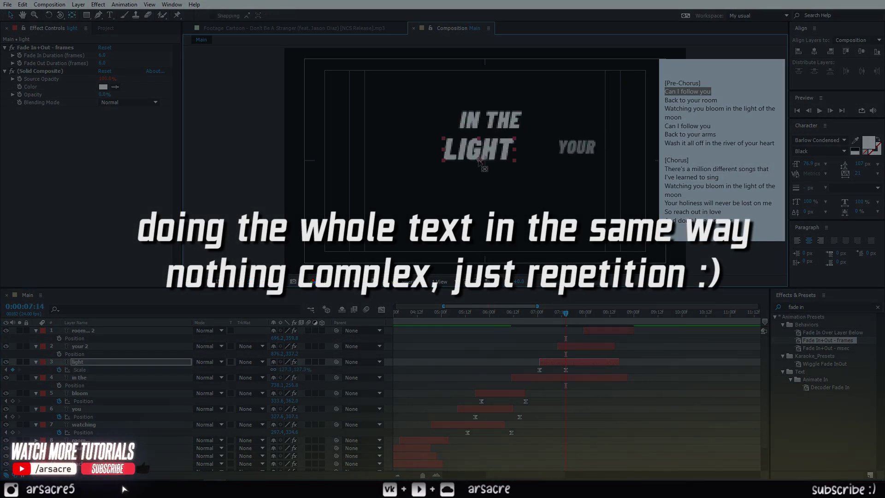
Step: Enlarge the timeline area and go through the full stack of lyric layers from "heart" down to "Can I"
{"action": "left_click", "coordinate": [587, 354]}
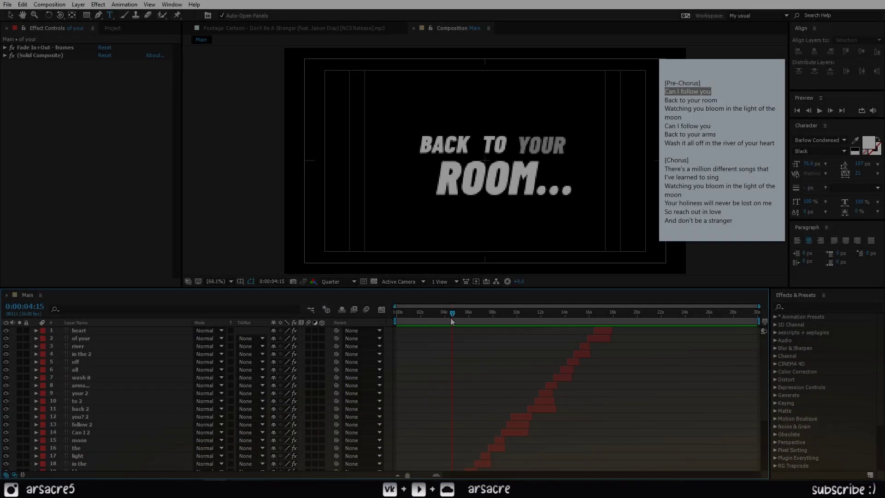
{"action": "left_click_drag", "start_coordinate": [450, 317], "coordinate": [438, 318]}
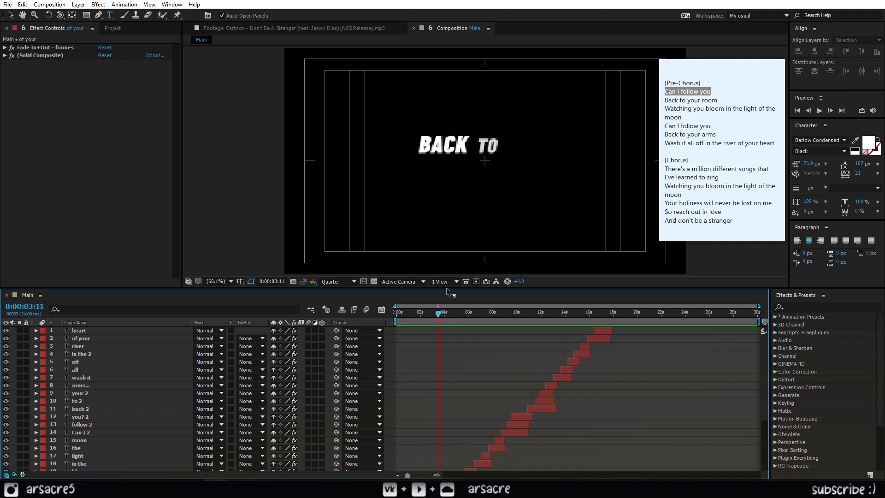
{"action": "left_click_drag", "start_coordinate": [447, 289], "coordinate": [442, 240]}
{"action": "key", "text": "space"}
{"action": "left_click_drag", "start_coordinate": [459, 360], "coordinate": [456, 287]}
{"action": "left_click", "coordinate": [82, 460]}
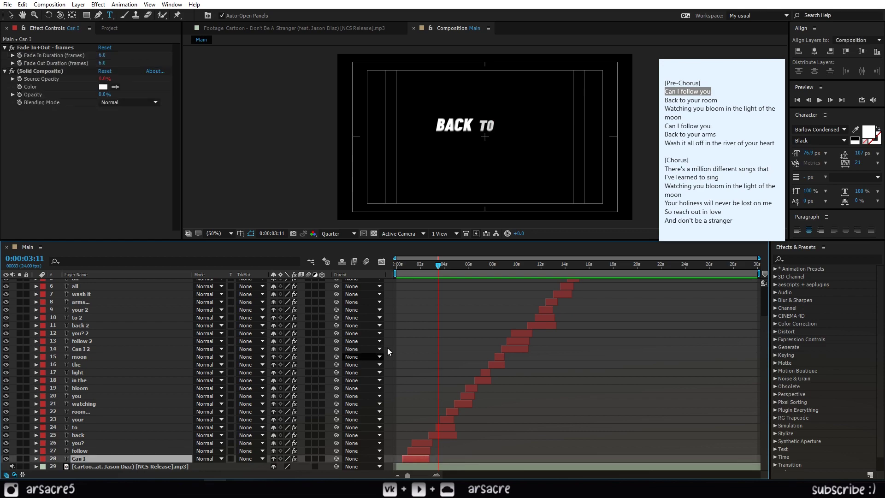
{"action": "key", "text": "space"}
{"action": "left_click_drag", "start_coordinate": [429, 352], "coordinate": [412, 448]}
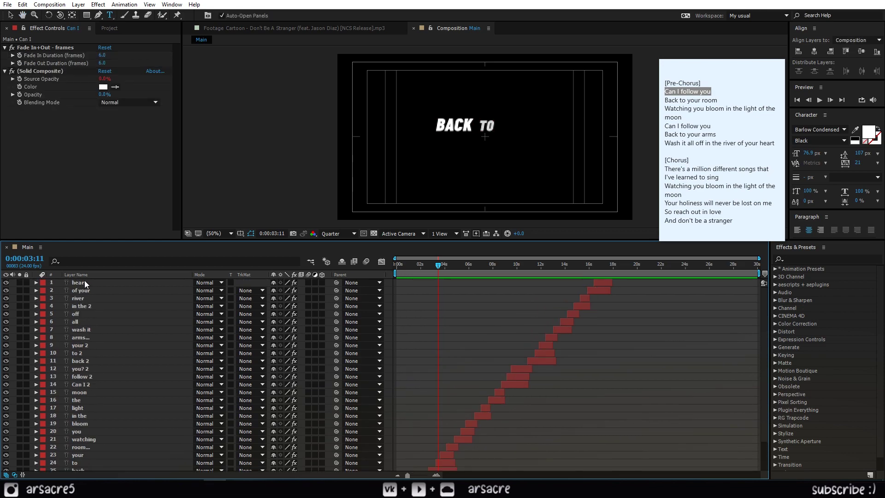
Step: Pre-compose all text layers, moving all attributes into a new composition named "text tutorial/demo"
{"action": "key", "text": "ctrl+a"}
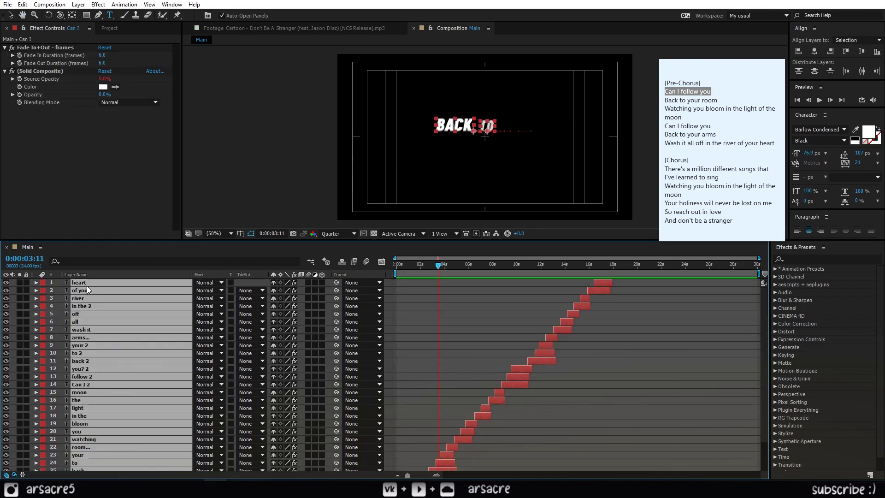
{"action": "left_click", "coordinate": [77, 5]}
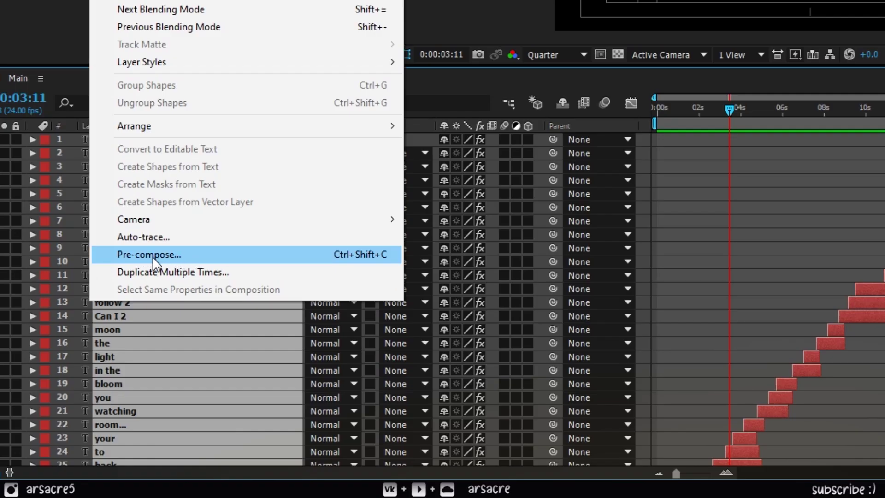
{"action": "left_click", "coordinate": [155, 257]}
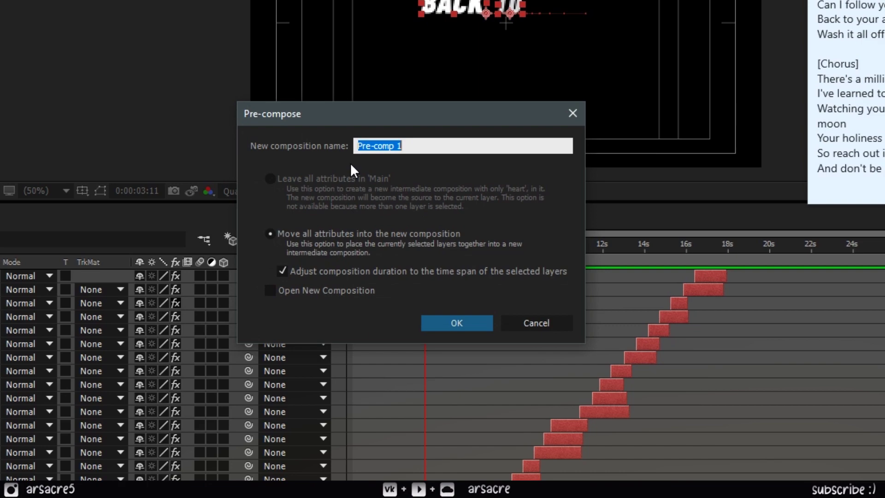
{"action": "type", "text": "text tutorial/demo"}
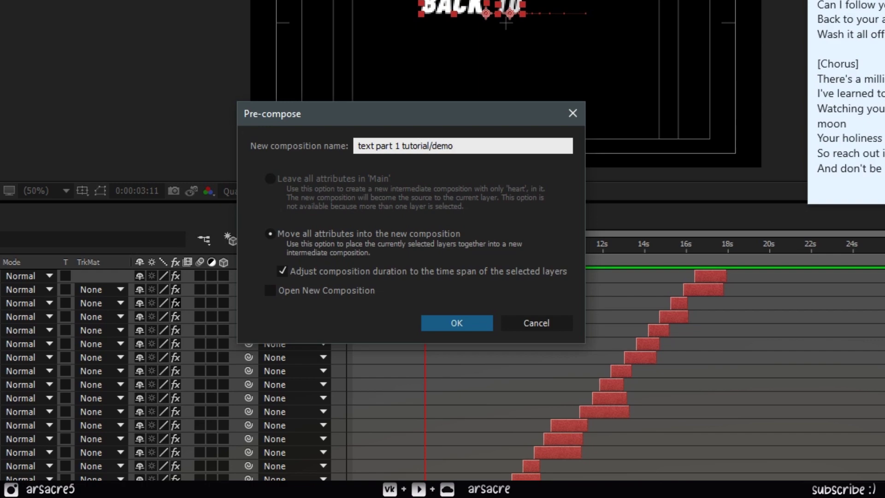
{"action": "left_click", "coordinate": [449, 323]}
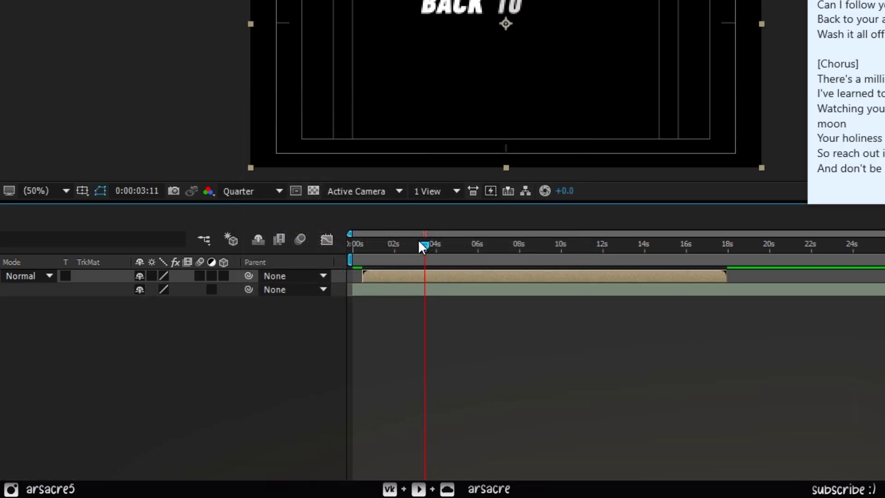
Step: Search the effects for "202", apply the Arsacre RUNNN (year 2020) text preset to the "text tutorial/demo" layer and preview it
{"action": "left_click_drag", "start_coordinate": [419, 243], "coordinate": [384, 249]}
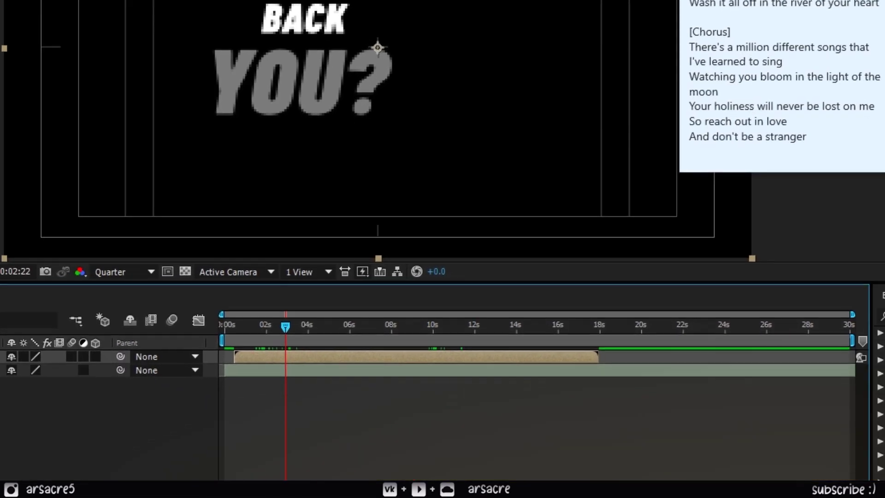
{"action": "type", "text": "202"}
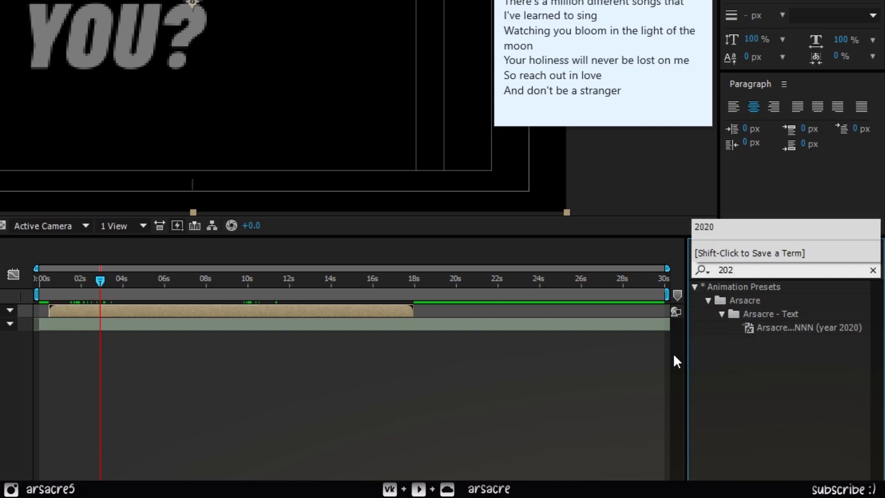
{"action": "left_click", "coordinate": [765, 328]}
{"action": "left_click_drag", "start_coordinate": [781, 330], "coordinate": [0, 200]}
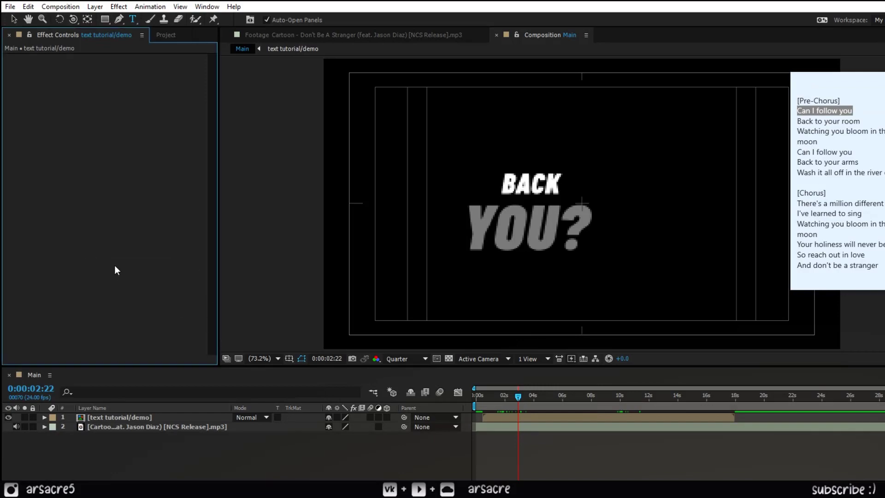
{"action": "left_click_drag", "start_coordinate": [116, 270], "coordinate": [117, 270]}
{"action": "left_click_drag", "start_coordinate": [512, 402], "coordinate": [484, 406]}
{"action": "key", "text": "space"}
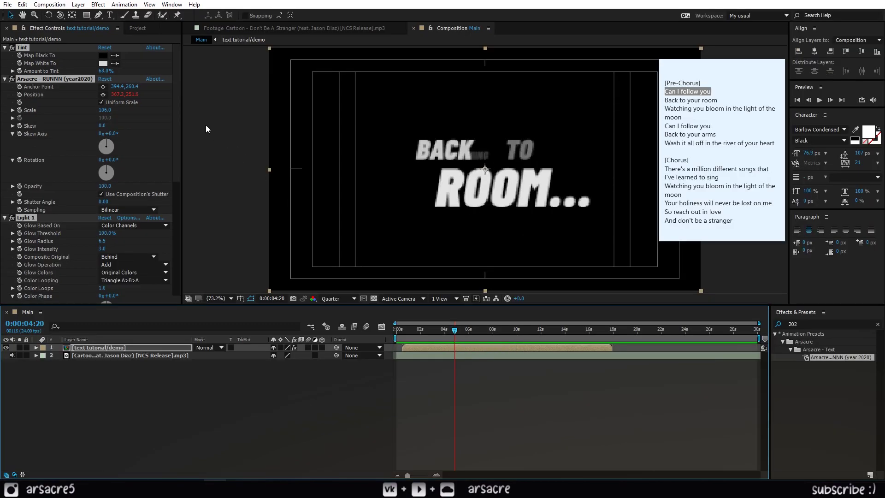
Step: Change the Tint effect's Map White To colour to a pale cream yellow and play back the result
{"action": "left_click", "coordinate": [123, 78]}
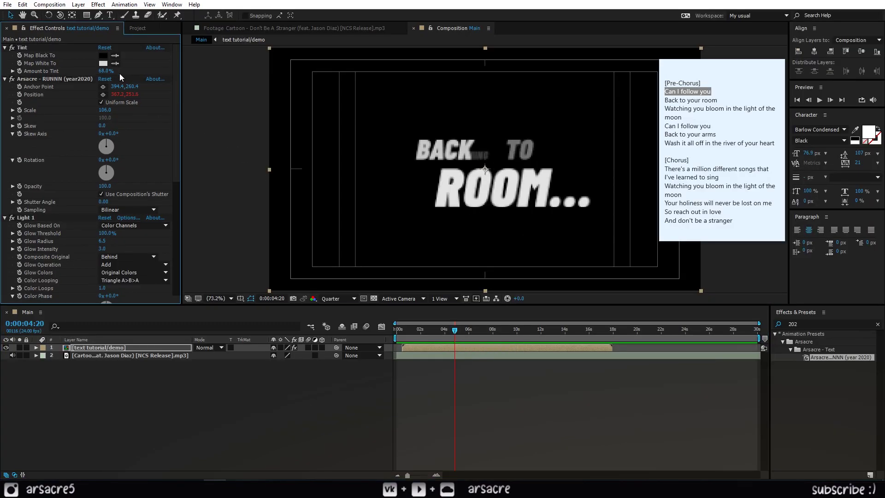
{"action": "left_click", "coordinate": [103, 63]}
{"action": "left_click", "coordinate": [286, 278]}
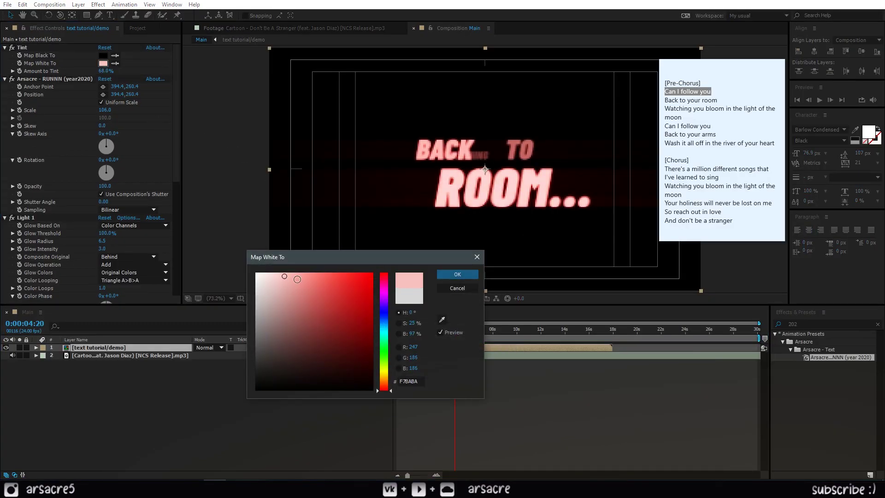
{"action": "left_click_drag", "start_coordinate": [381, 350], "coordinate": [387, 380]}
{"action": "left_click", "coordinate": [456, 274]}
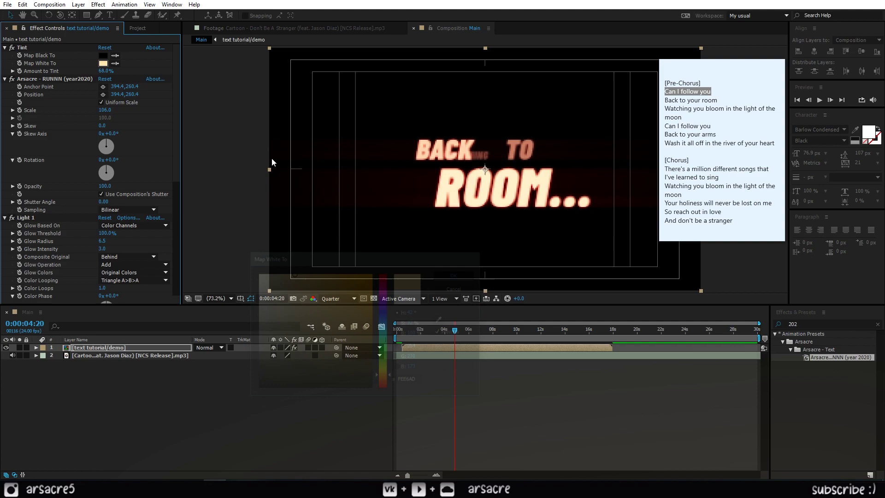
{"action": "key", "text": "space"}
Step: Start keyframing the Tint's Map White To colour at 0:00:00:22 and reveal the layer's keyframes in the timeline
{"action": "left_click_drag", "start_coordinate": [460, 336], "coordinate": [408, 344]}
{"action": "left_click", "coordinate": [29, 77]}
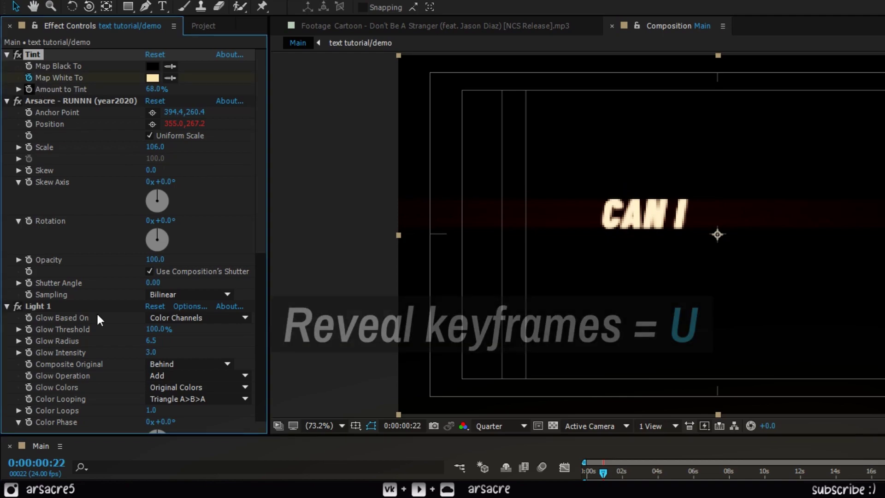
{"action": "key", "text": "u"}
Step: Go to 0:00:01:07 and examine the glow threshold, radius and intensity settings of the Light 1 and Light 2 effects
{"action": "left_click_drag", "start_coordinate": [604, 412], "coordinate": [609, 414]}
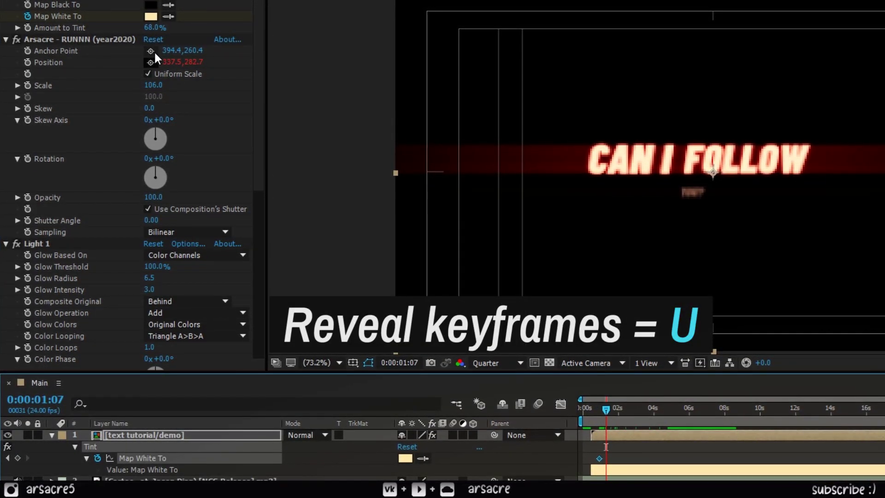
{"action": "left_click", "coordinate": [38, 243]}
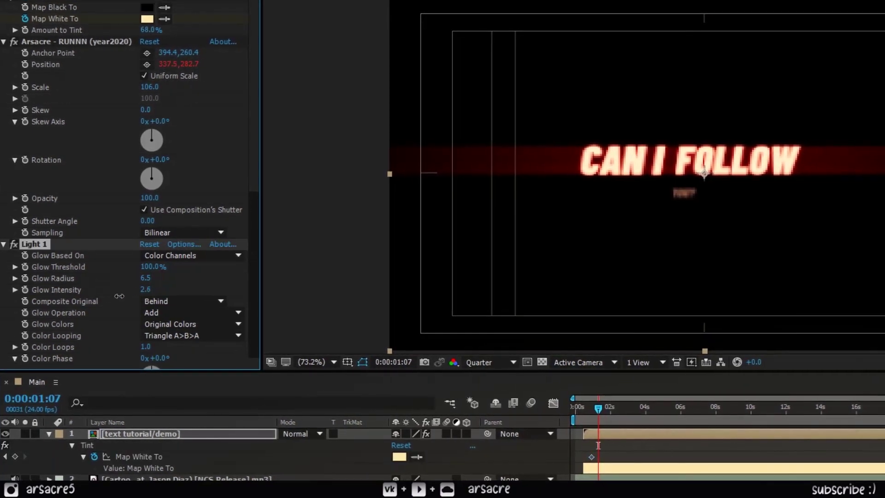
{"action": "scroll", "coordinate": [208, 262], "scroll_direction": "down", "scroll_amount": 5}
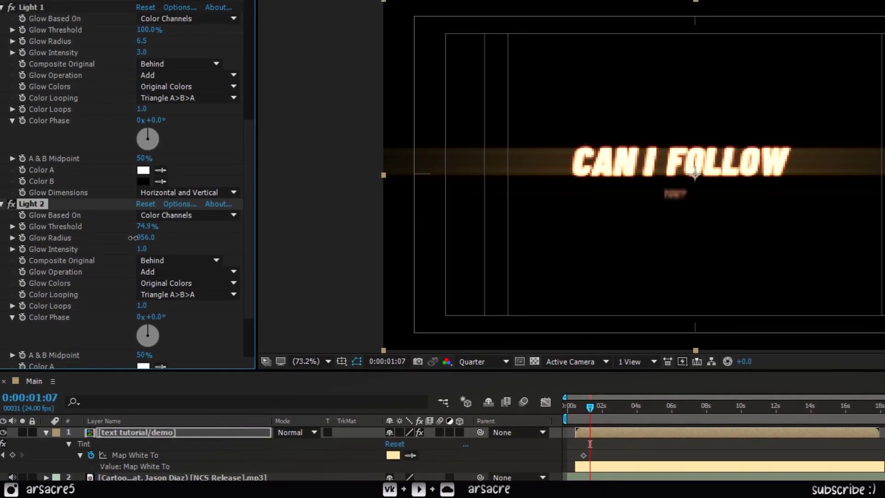
{"action": "scroll", "coordinate": [243, 159], "scroll_direction": "up", "scroll_amount": 4}
{"action": "scroll", "coordinate": [252, 55], "scroll_direction": "up", "scroll_amount": 3}
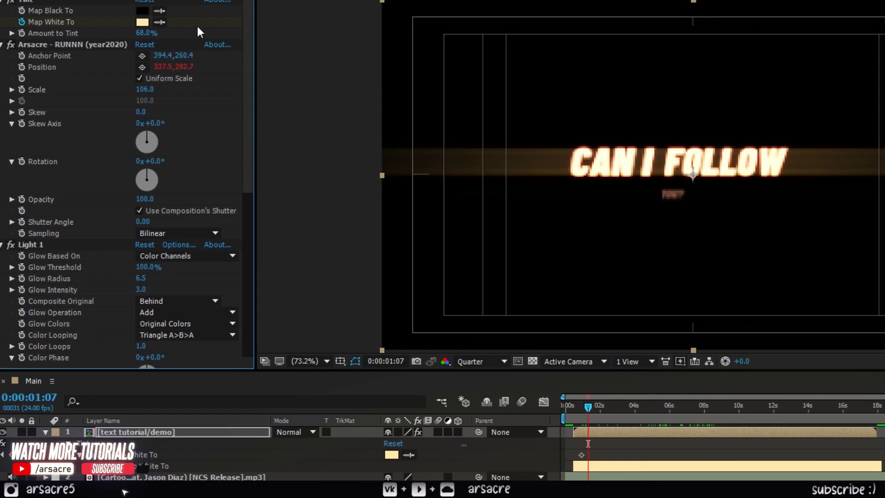
Step: Set the Map White To colour to light purple D9ADFE at 0:00:01:07 and scrub to 0:00:02:12
{"action": "left_click", "coordinate": [142, 23]}
{"action": "left_click", "coordinate": [545, 367]}
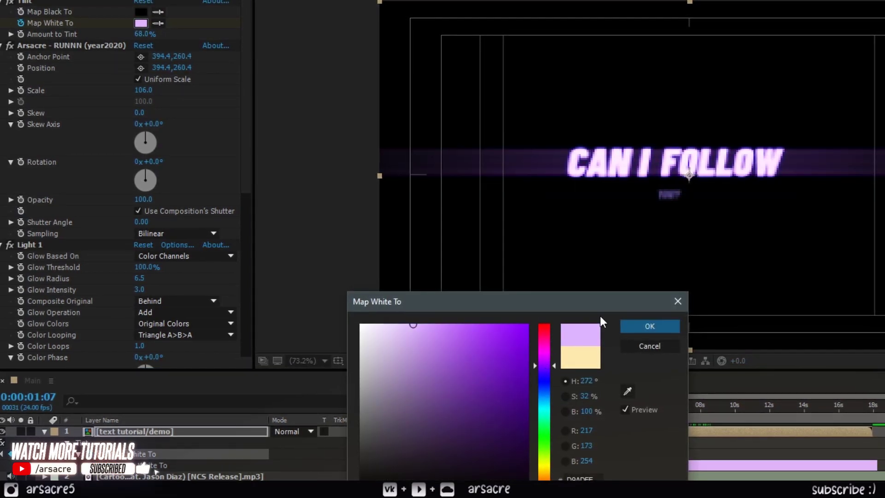
{"action": "left_click", "coordinate": [635, 327]}
{"action": "left_click_drag", "start_coordinate": [579, 407], "coordinate": [601, 410]}
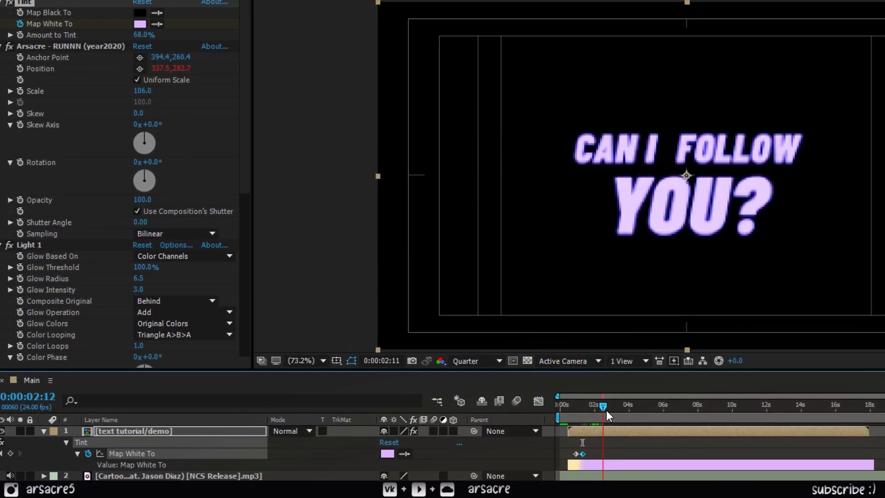
Step: Set the Tint's Map White To colour to light blue at 0:00:02:12, return to 0:00:00:22 and reveal the layer's keyframes
{"action": "left_click", "coordinate": [140, 25]}
{"action": "left_click_drag", "start_coordinate": [544, 405], "coordinate": [569, 410]}
{"action": "left_click", "coordinate": [640, 326]}
{"action": "key", "text": "e"}
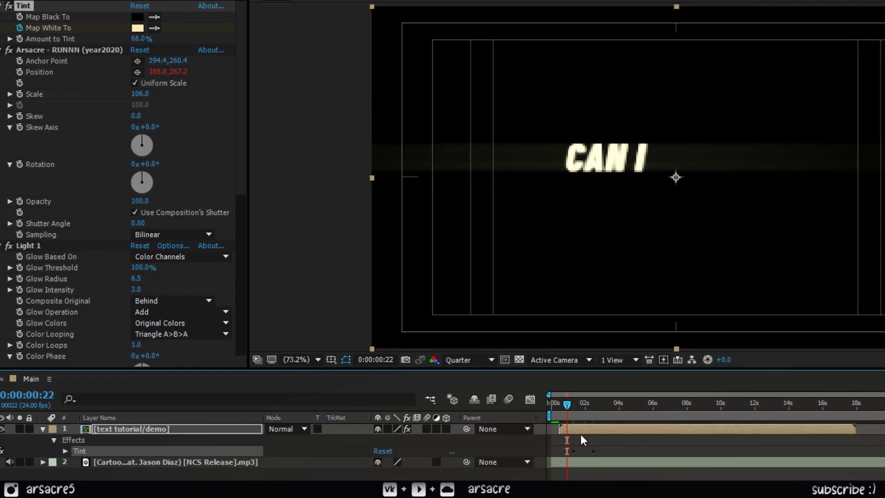
{"action": "key", "text": "u"}
Step: Copy the Map White To colour keyframes and paste them repeatedly along the timeline to about the end of the text layer
{"action": "left_click", "coordinate": [594, 451]}
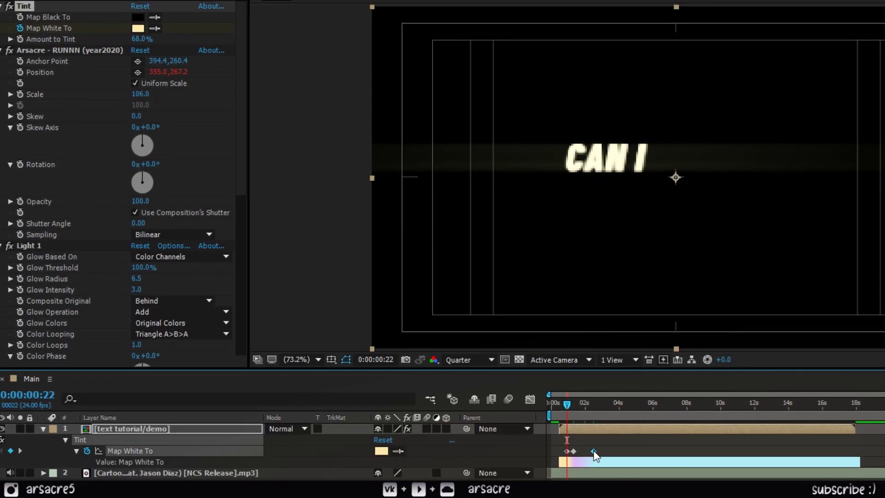
{"action": "left_click_drag", "start_coordinate": [571, 405], "coordinate": [595, 414]}
{"action": "left_click_drag", "start_coordinate": [595, 448], "coordinate": [573, 448]}
{"action": "left_click_drag", "start_coordinate": [601, 405], "coordinate": [706, 411]}
{"action": "key", "text": "ctrl+v"}
{"action": "key", "text": "ctrl+v"}
{"action": "key", "text": "ctrl+v"}
{"action": "left_click_drag", "start_coordinate": [751, 447], "coordinate": [637, 433]}
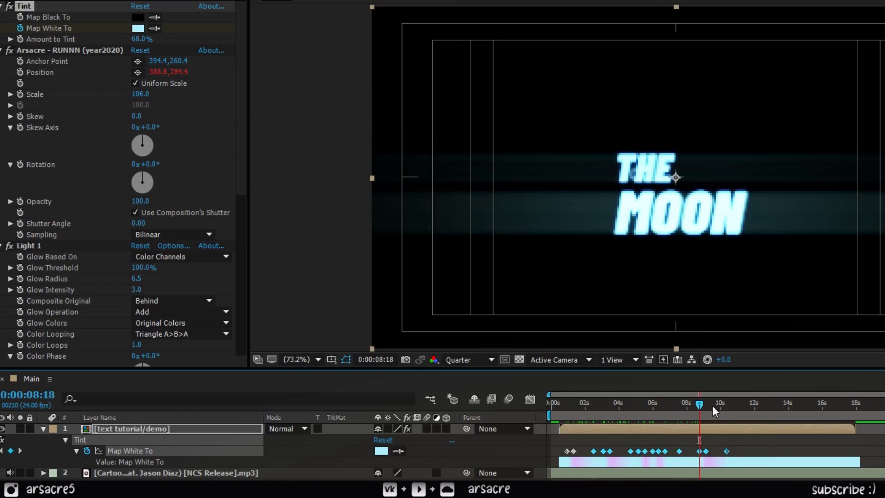
{"action": "left_click", "coordinate": [729, 407]}
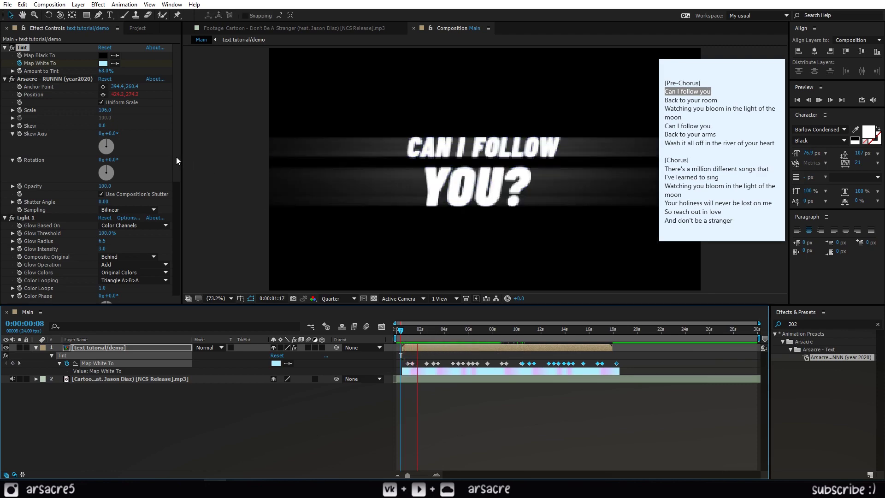
Step: Collapse the Tint, Arsacre - RUNNN, Light 1, Light 2, Change Shakiness and Change Amount effects of the text layer
{"action": "left_click", "coordinate": [4, 47]}
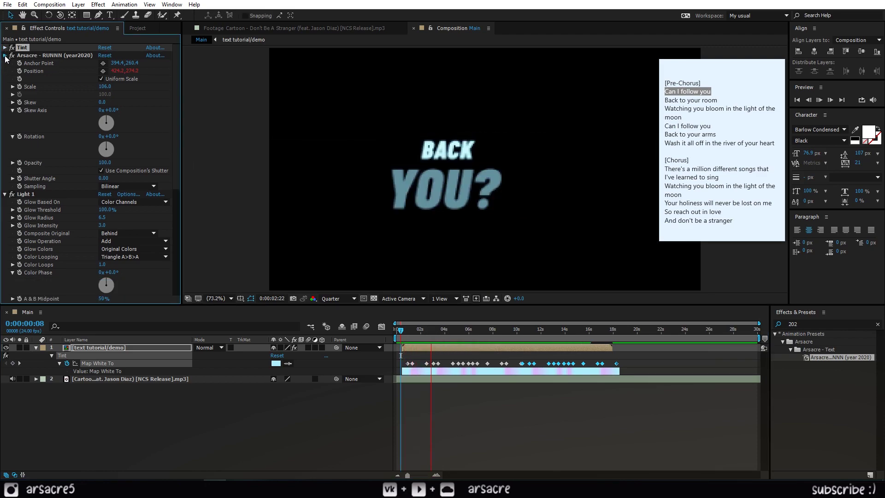
{"action": "left_click", "coordinate": [5, 55]}
{"action": "left_click", "coordinate": [4, 63]}
{"action": "left_click", "coordinate": [4, 71]}
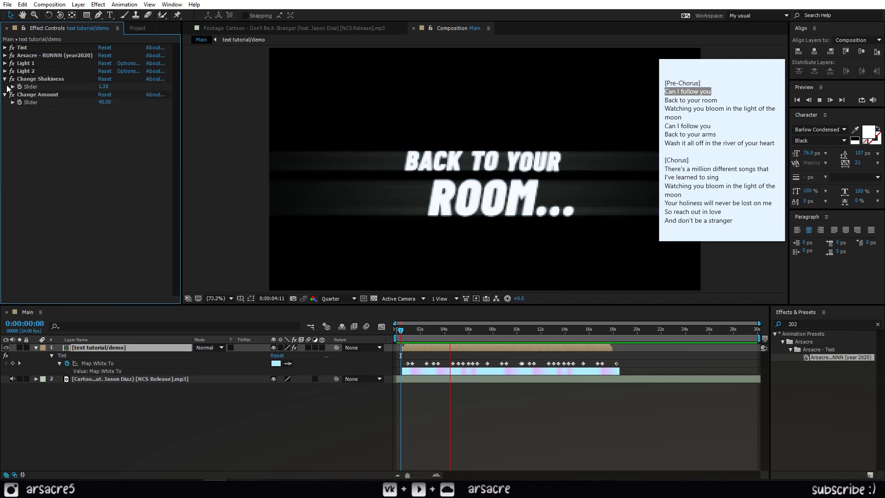
{"action": "left_click", "coordinate": [5, 79]}
{"action": "left_click", "coordinate": [4, 87]}
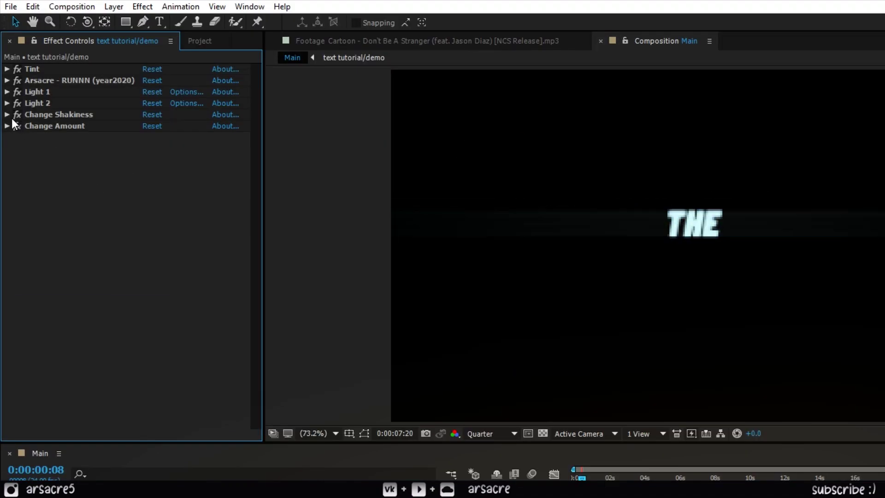
Step: Try Change Shakiness slider values of 4 and 1 on the text layer
{"action": "left_click", "coordinate": [5, 79]}
{"action": "left_click", "coordinate": [151, 125]}
{"action": "type", "text": "4"}
{"action": "key", "text": "Return"}
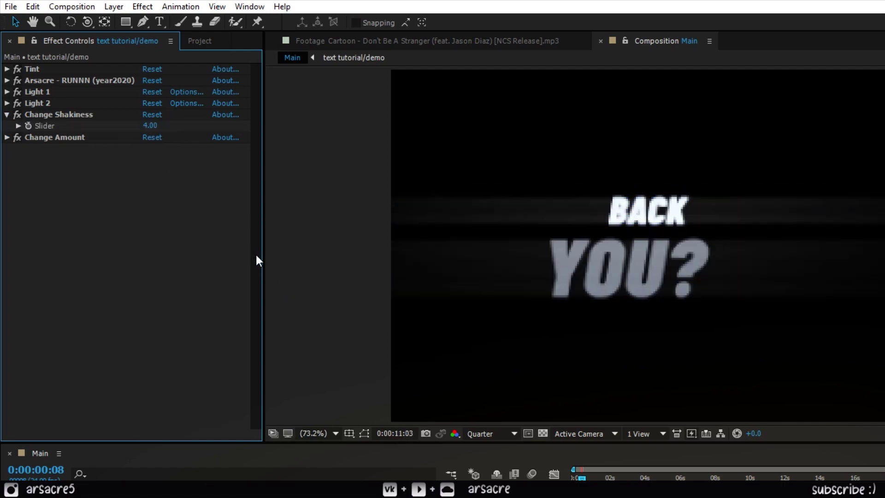
{"action": "left_click", "coordinate": [152, 126]}
{"action": "type", "text": "1"}
{"action": "key", "text": "Return"}
Step: Set the Change Shakiness slider to 1.3
{"action": "left_click", "coordinate": [150, 125]}
{"action": "type", "text": "1.3"}
{"action": "key", "text": "Return"}
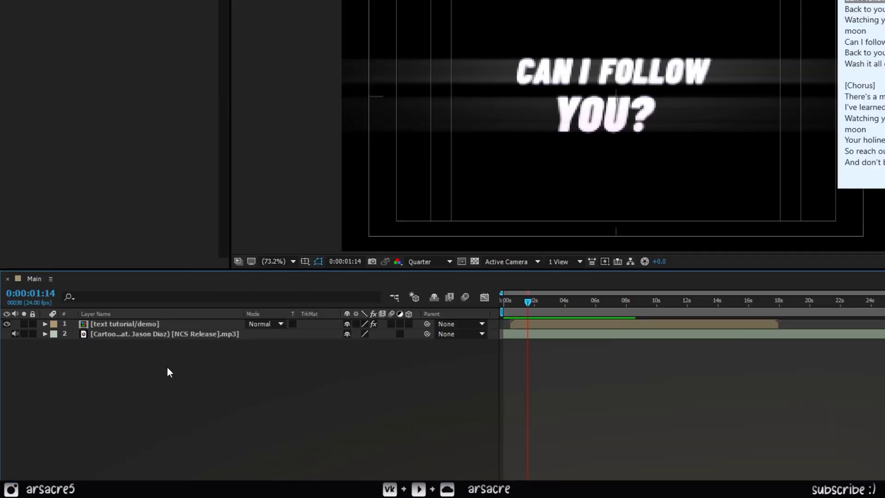
Step: Add an adjustment layer named Basic 3D above the text layer and apply the Basic 3D effect to it
{"action": "right_click", "coordinate": [135, 386]}
{"action": "mouse_move", "coordinate": [158, 303]}
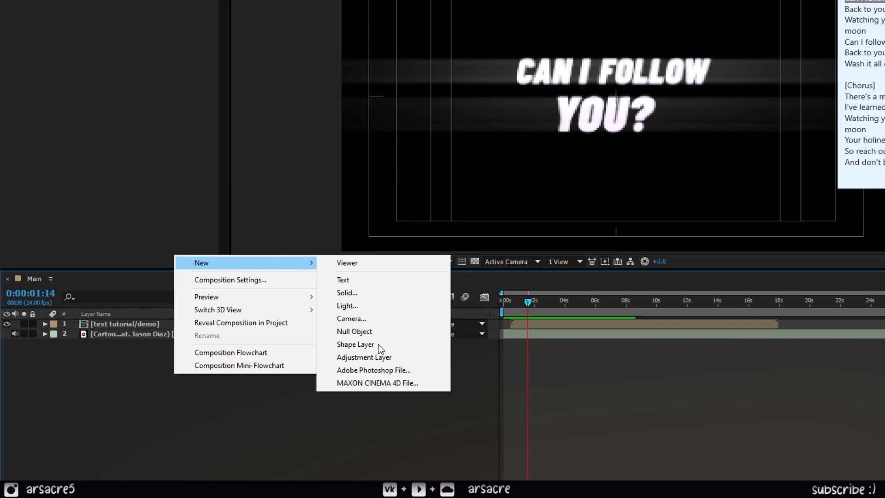
{"action": "left_click", "coordinate": [360, 358]}
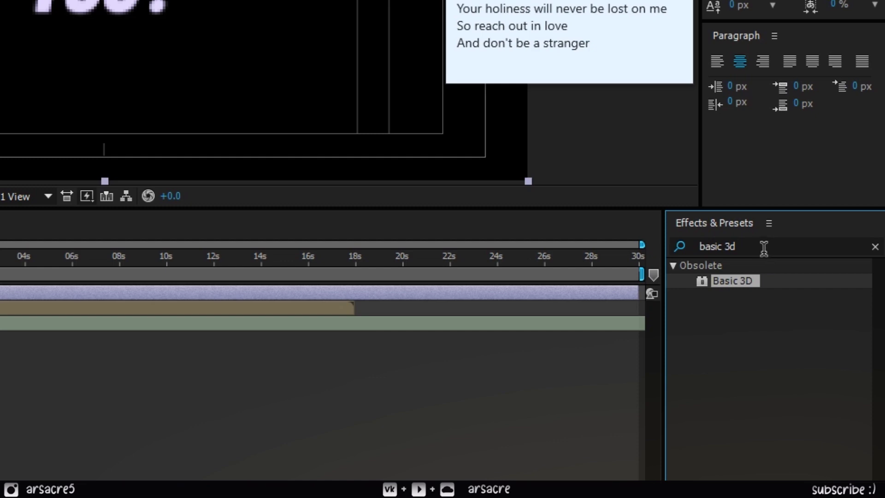
{"action": "left_click", "coordinate": [729, 316]}
{"action": "left_click", "coordinate": [731, 282]}
{"action": "left_click_drag", "start_coordinate": [717, 282], "coordinate": [10, 297]}
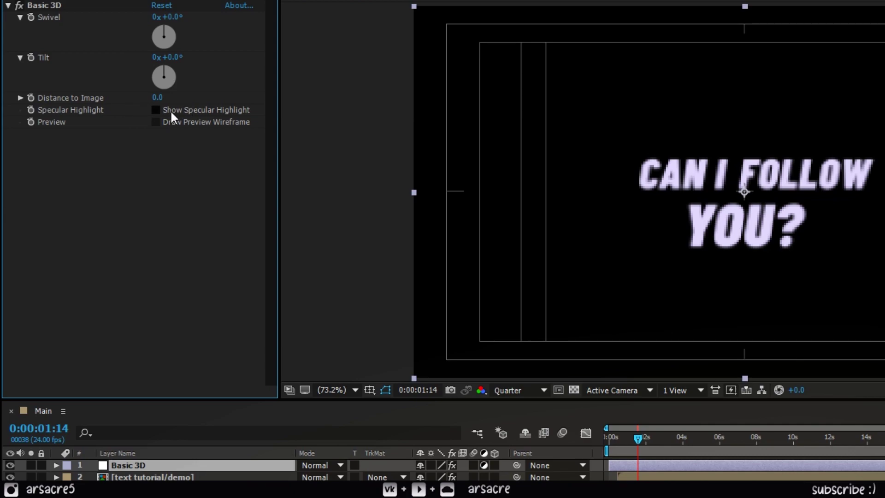
Step: Enable Show Specular Highlight and start keyframing the Basic 3D effect's Swivel and Tilt at 0:00:01:14, with the keyframes revealed
{"action": "left_click", "coordinate": [156, 111]}
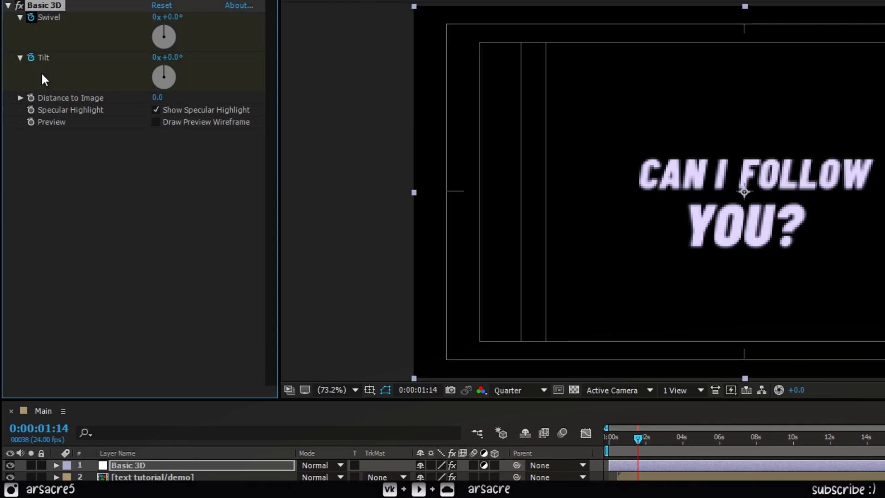
{"action": "key", "text": "u"}
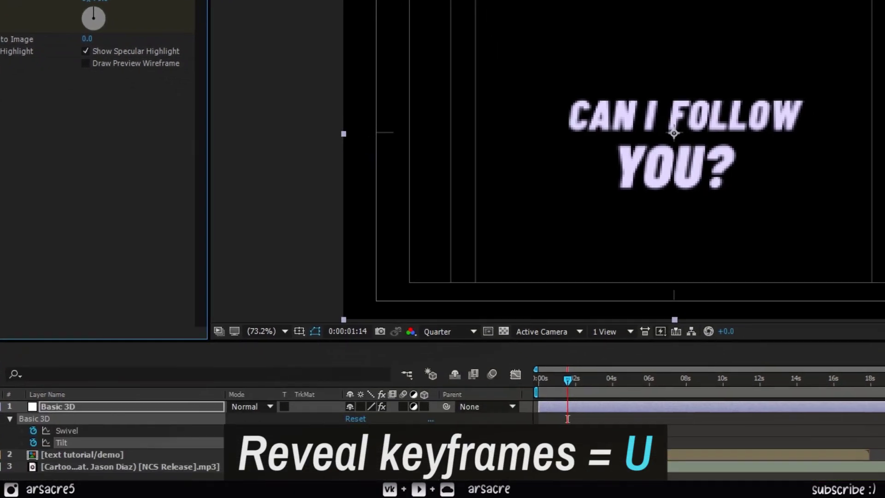
Step: Play back the opening, then keyframe Swivel at -37.0° and Tilt at -23.3° at 0:00:02:15
{"action": "left_click_drag", "start_coordinate": [569, 380], "coordinate": [542, 384]}
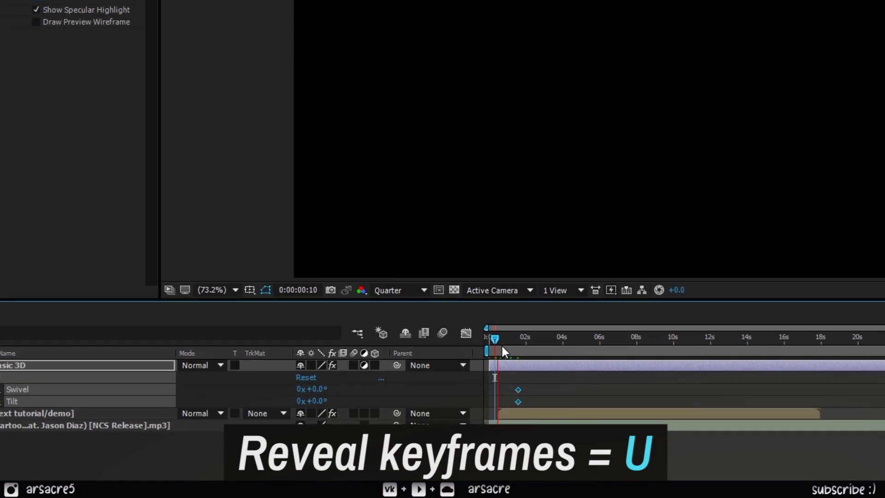
{"action": "key", "text": "space"}
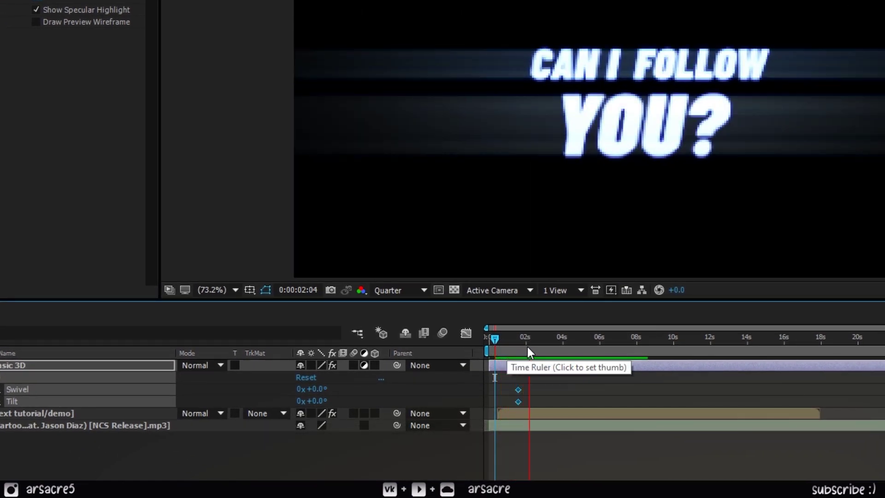
{"action": "mouse_move", "coordinate": [535, 350]}
{"action": "left_mouse_down"}
{"action": "mouse_move", "coordinate": [544, 349]}
{"action": "mouse_move", "coordinate": [534, 349]}
{"action": "mouse_move", "coordinate": [537, 356]}
{"action": "left_mouse_up"}
{"action": "left_click", "coordinate": [505, 443]}
{"action": "left_click_drag", "start_coordinate": [316, 389], "coordinate": [301, 401]}
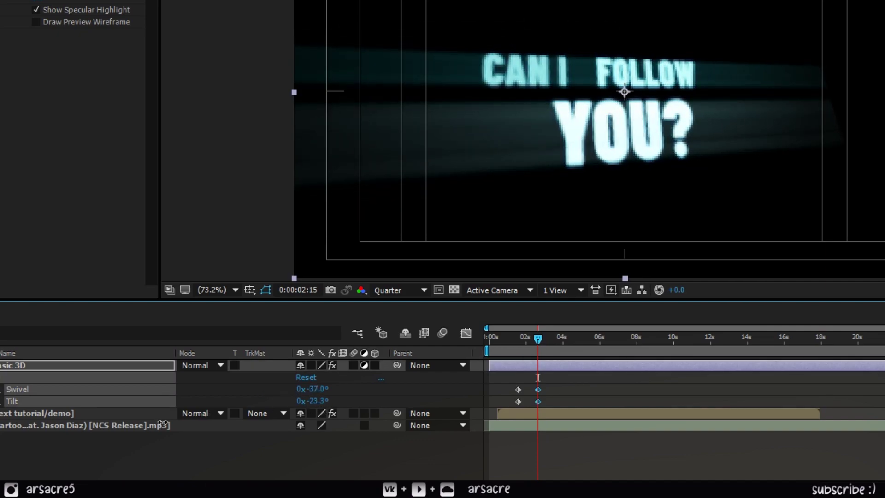
Step: Add a Tilt keyframe of -24.8° at about 0:00:00:08 and play back the opening
{"action": "left_click_drag", "start_coordinate": [519, 340], "coordinate": [506, 355]}
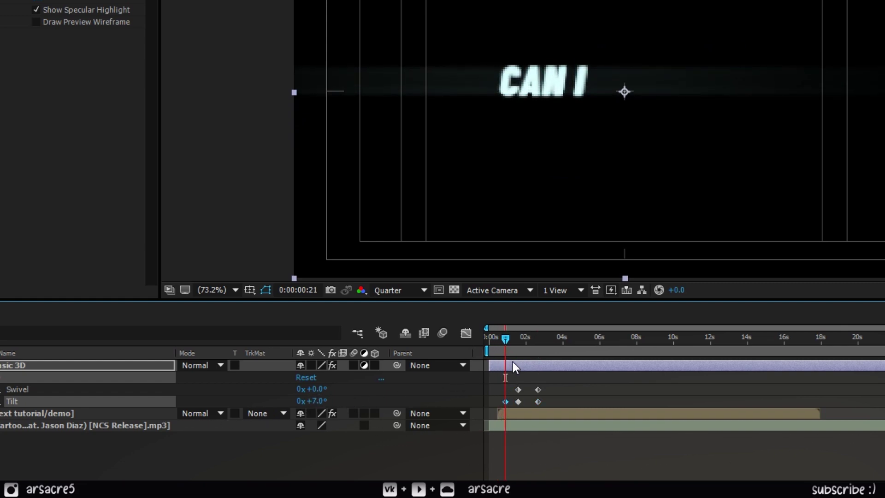
{"action": "left_click_drag", "start_coordinate": [517, 350], "coordinate": [508, 351]}
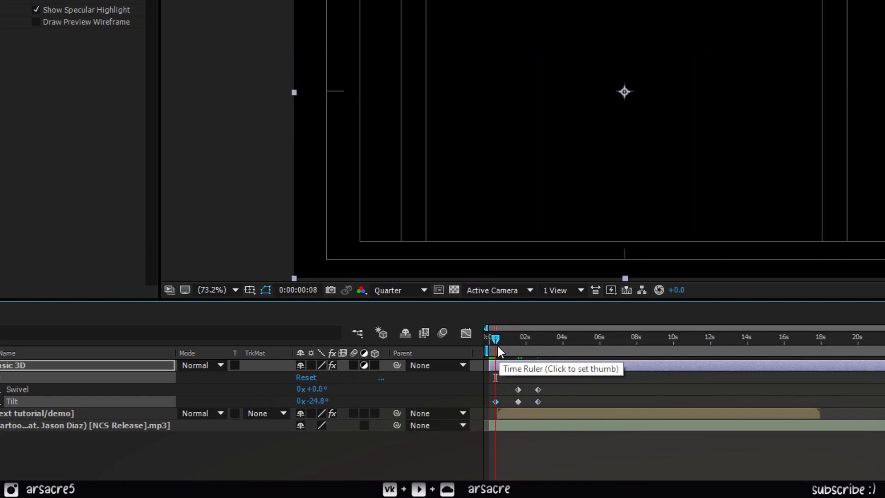
{"action": "left_click", "coordinate": [504, 347]}
{"action": "left_click_drag", "start_coordinate": [503, 347], "coordinate": [504, 347]}
{"action": "key", "text": "space"}
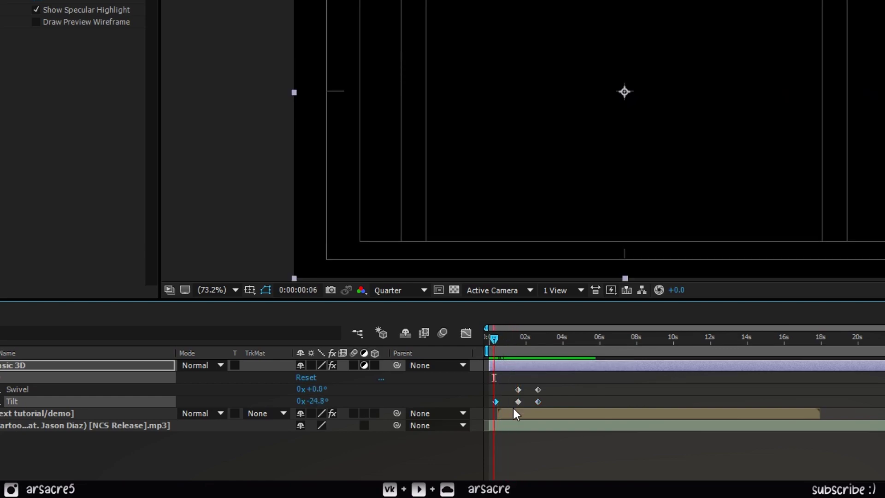
Step: Move the early Tilt keyframe to about 0:00:01:00 and the first Swivel keyframe to about 0:00:00:09
{"action": "left_click_drag", "start_coordinate": [496, 401], "coordinate": [507, 402]}
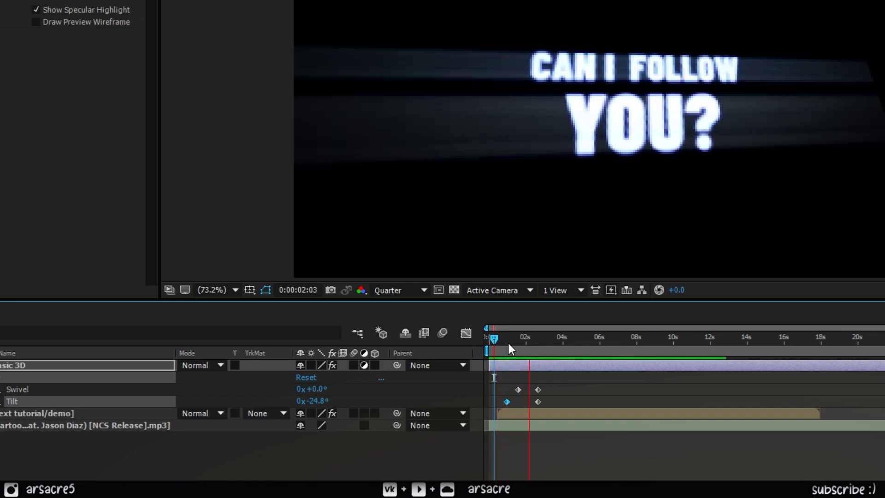
{"action": "left_click", "coordinate": [487, 344]}
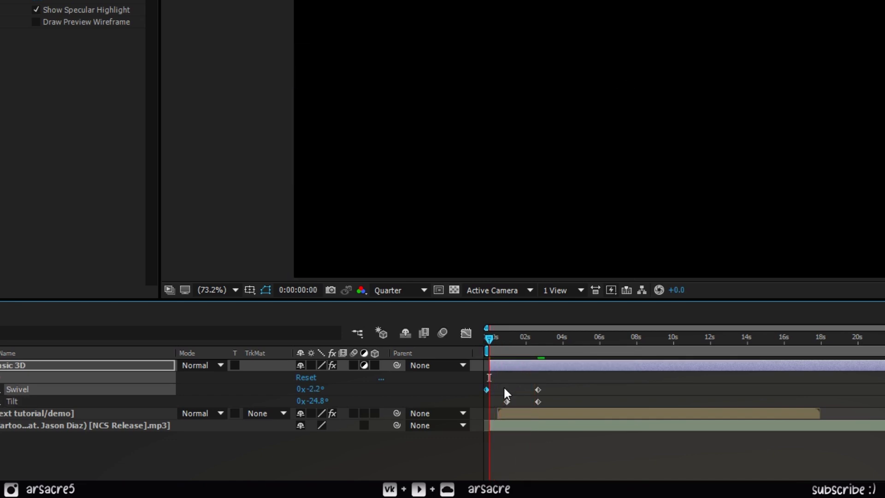
{"action": "left_click_drag", "start_coordinate": [487, 389], "coordinate": [496, 389]}
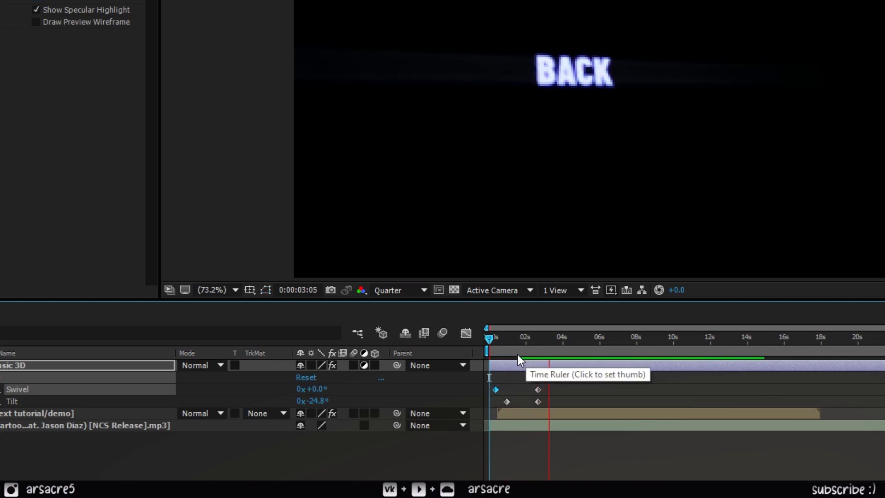
Step: Shift the -37.0° Swivel keyframe slightly earlier and keyframe Swivel at +21.0° at 0:00:02:20
{"action": "left_click_drag", "start_coordinate": [518, 350], "coordinate": [539, 346]}
{"action": "left_click_drag", "start_coordinate": [538, 389], "coordinate": [533, 391]}
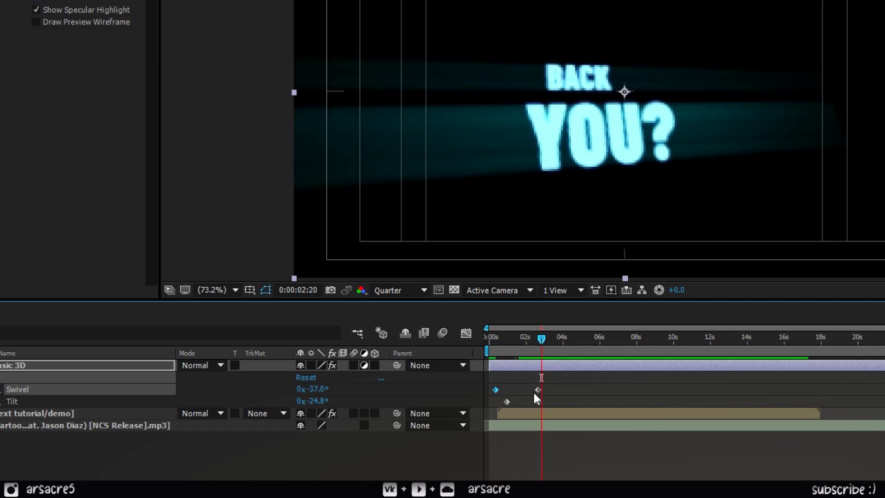
{"action": "left_click_drag", "start_coordinate": [312, 390], "coordinate": [350, 393]}
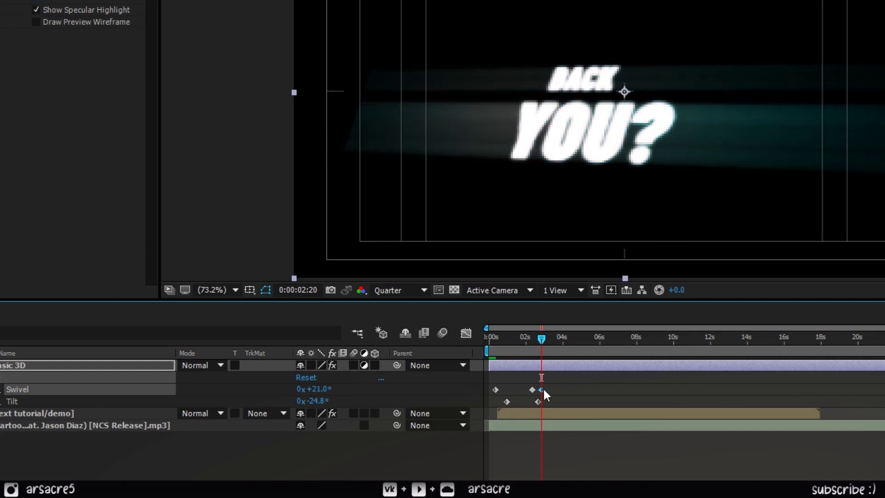
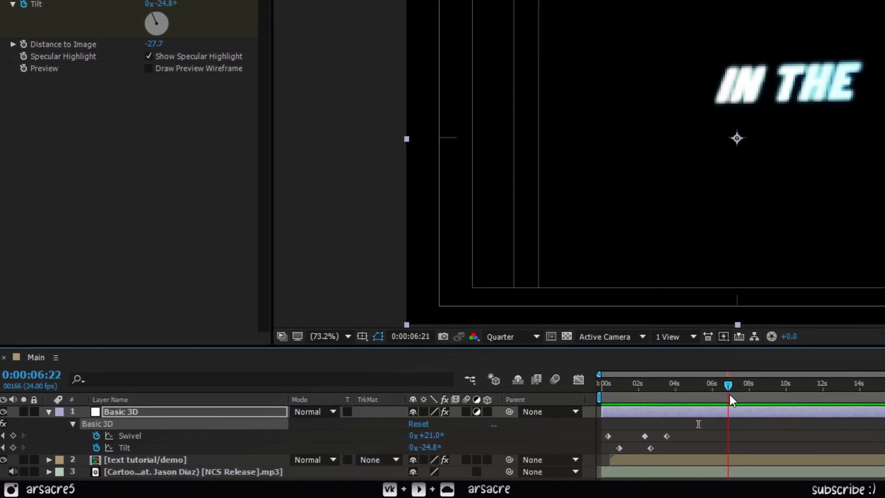
Step: Keyframe Swivel at -24.8° at 0:00:06:22 and play back the camera movement
{"action": "left_click_drag", "start_coordinate": [428, 443], "coordinate": [420, 444]}
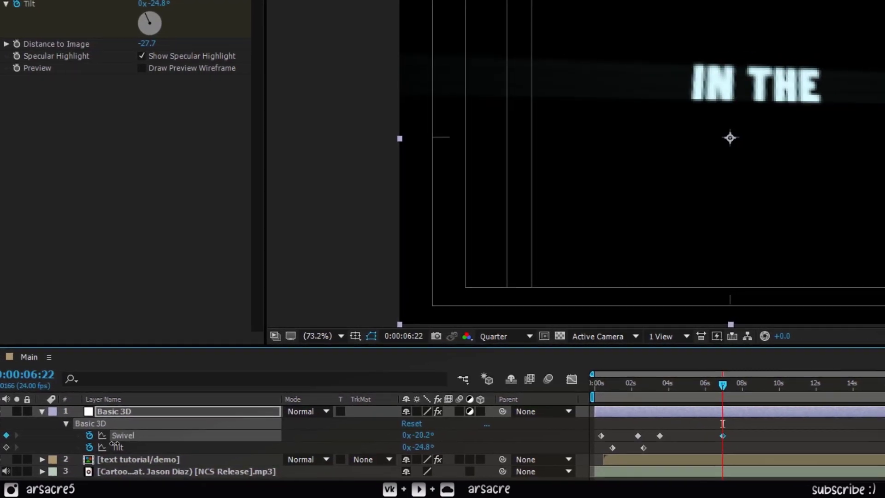
{"action": "left_click", "coordinate": [685, 393]}
{"action": "key", "text": "space"}
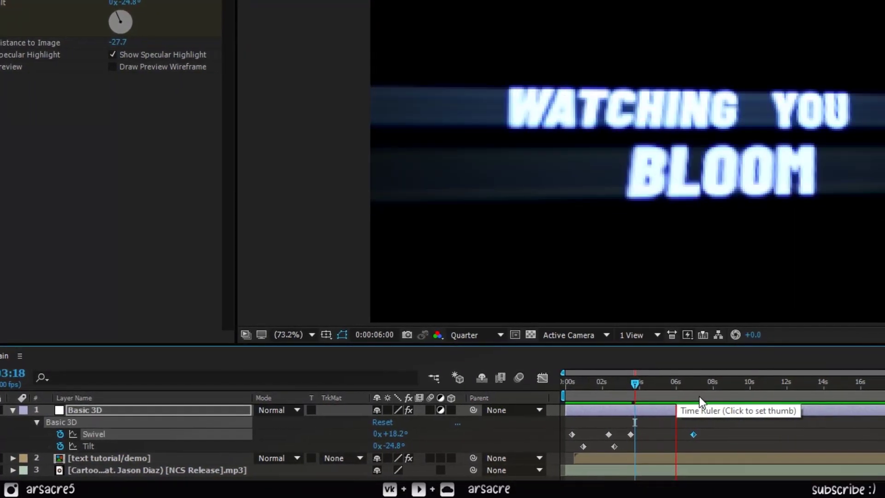
{"action": "left_click_drag", "start_coordinate": [677, 385], "coordinate": [599, 383]}
{"action": "key", "text": "space"}
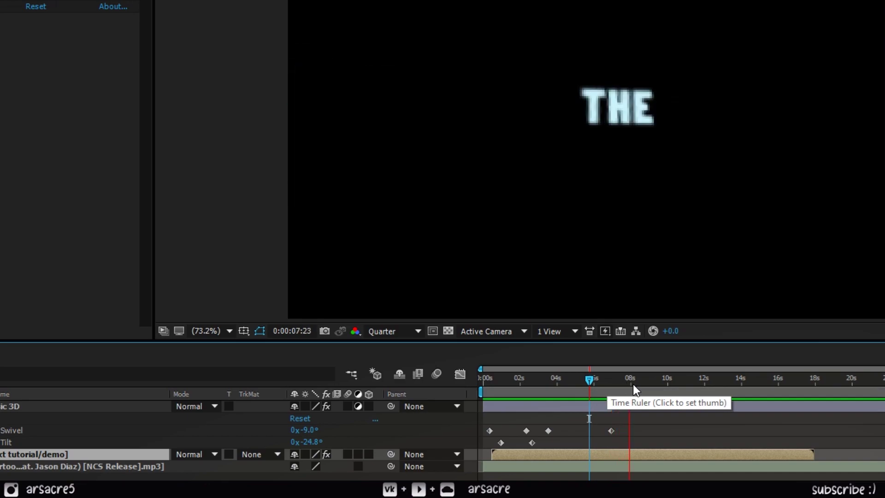
Step: Add a holding Tilt keyframe at 0:00:07:18 and set Tilt to -1x-27.8° at 0:00:08:06
{"action": "left_click", "coordinate": [637, 383]}
{"action": "left_click_drag", "start_coordinate": [640, 387], "coordinate": [642, 386]}
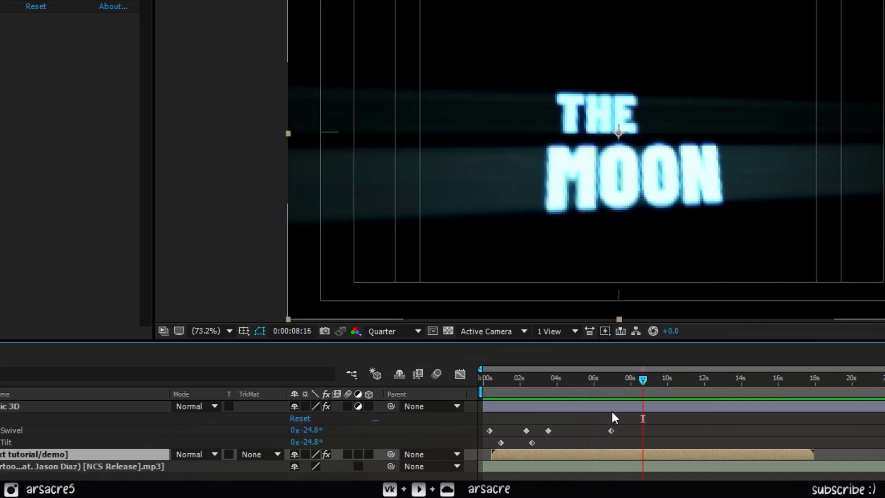
{"action": "left_click", "coordinate": [626, 383]}
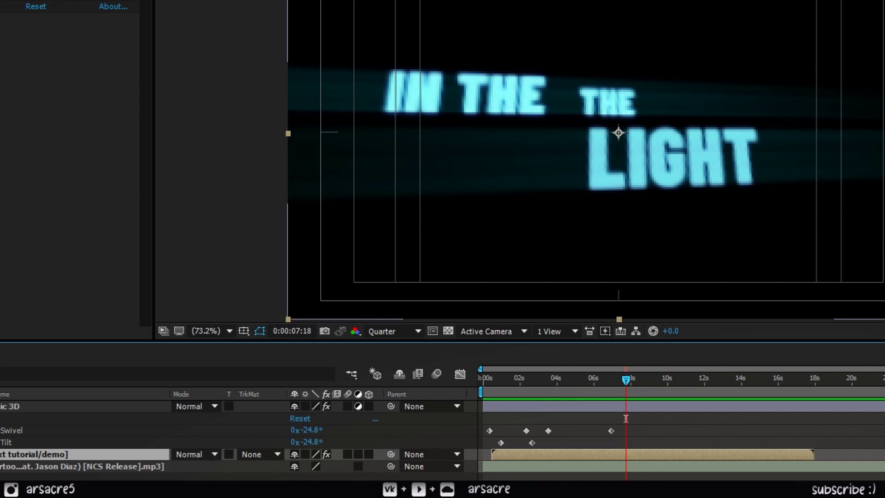
{"action": "left_click", "coordinate": [1, 442]}
{"action": "left_click_drag", "start_coordinate": [623, 383], "coordinate": [635, 383]}
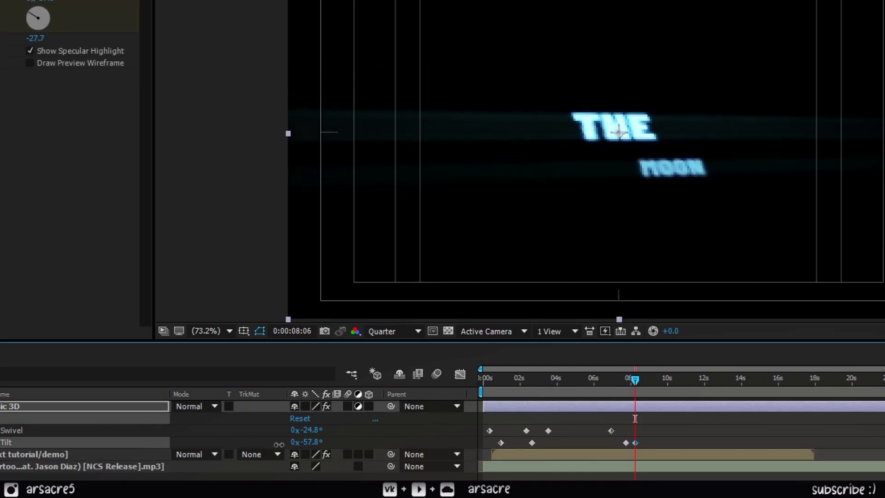
{"action": "left_click_drag", "start_coordinate": [279, 444], "coordinate": [68, 433]}
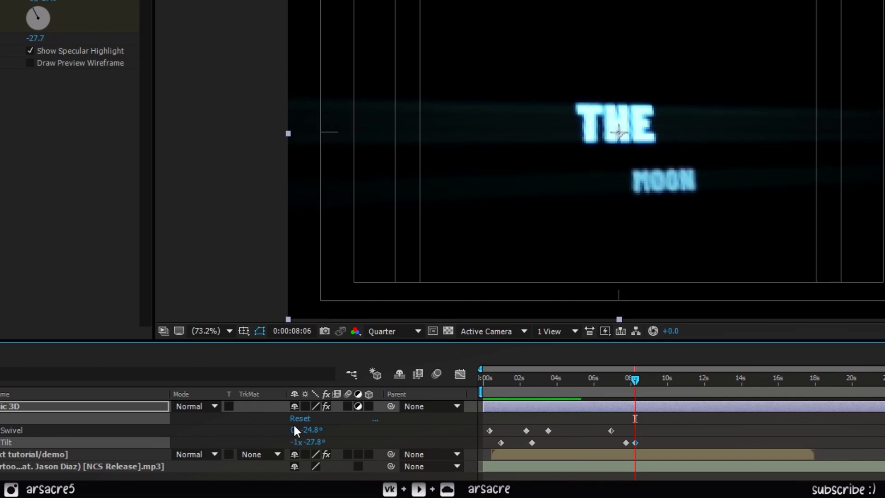
Step: Retime the last two Tilt keyframes to about 0:00:07:12 and 0:00:08:10 and apply Easy Ease to them
{"action": "left_click_drag", "start_coordinate": [635, 444], "coordinate": [641, 431]}
{"action": "left_click_drag", "start_coordinate": [635, 382], "coordinate": [618, 388]}
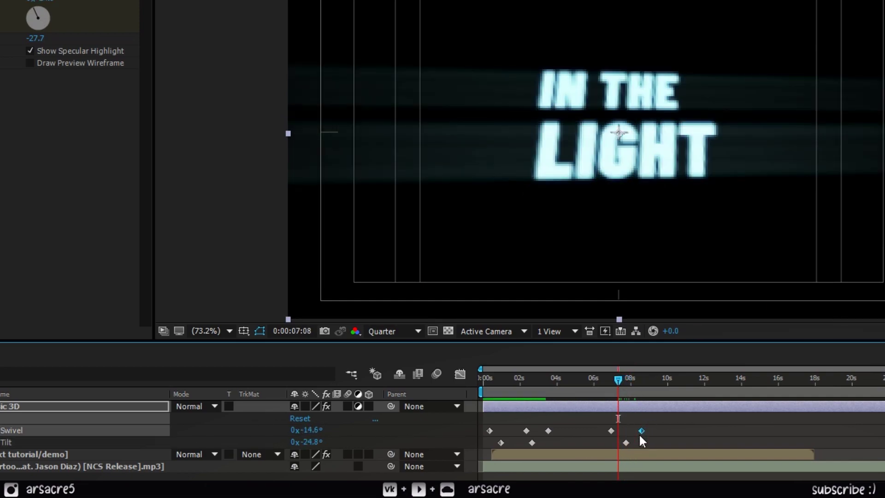
{"action": "left_click_drag", "start_coordinate": [625, 442], "coordinate": [621, 442]}
{"action": "key", "text": "F9"}
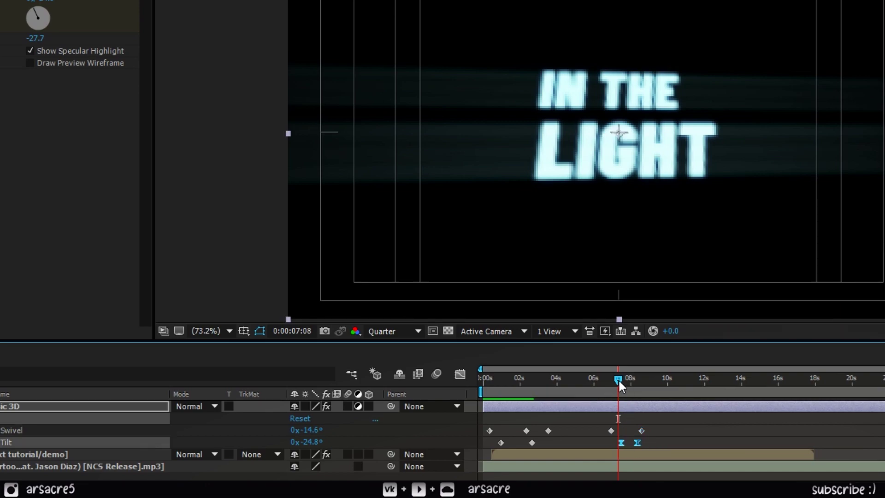
Step: Shift the last two Tilt keyframes to about 0:00:07:18 and 0:00:08:15, previewing the timing
{"action": "mouse_move", "coordinate": [618, 378]}
{"action": "left_mouse_down"}
{"action": "mouse_move", "coordinate": [634, 386]}
{"action": "mouse_move", "coordinate": [624, 388]}
{"action": "left_mouse_up"}
{"action": "left_click_drag", "start_coordinate": [617, 444], "coordinate": [626, 444]}
{"action": "key", "text": "space"}
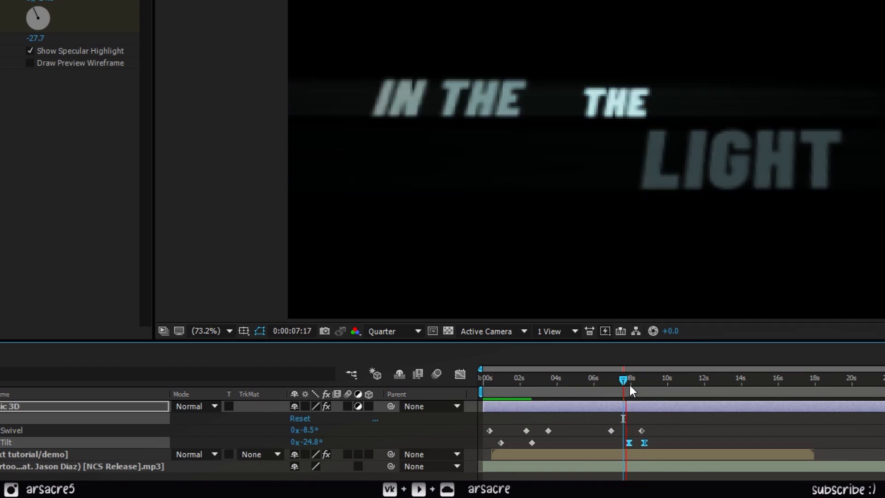
{"action": "left_click", "coordinate": [628, 383]}
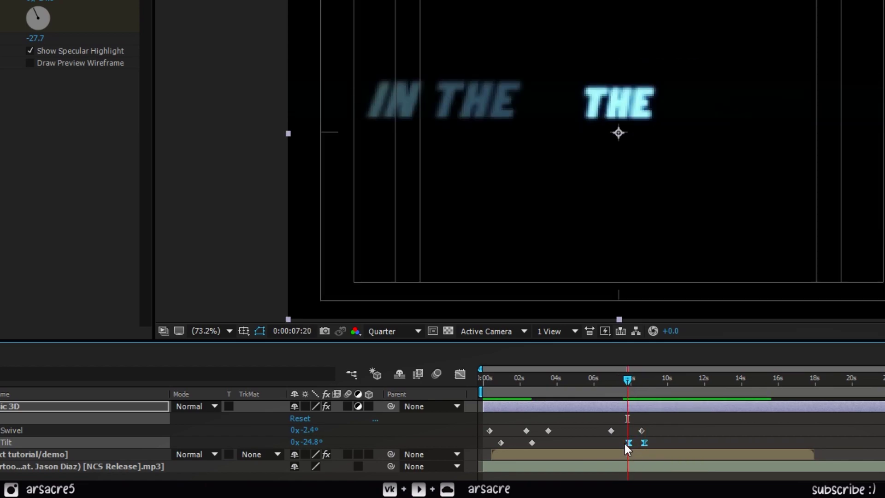
{"action": "left_click", "coordinate": [627, 446]}
{"action": "left_click_drag", "start_coordinate": [664, 436], "coordinate": [626, 443]}
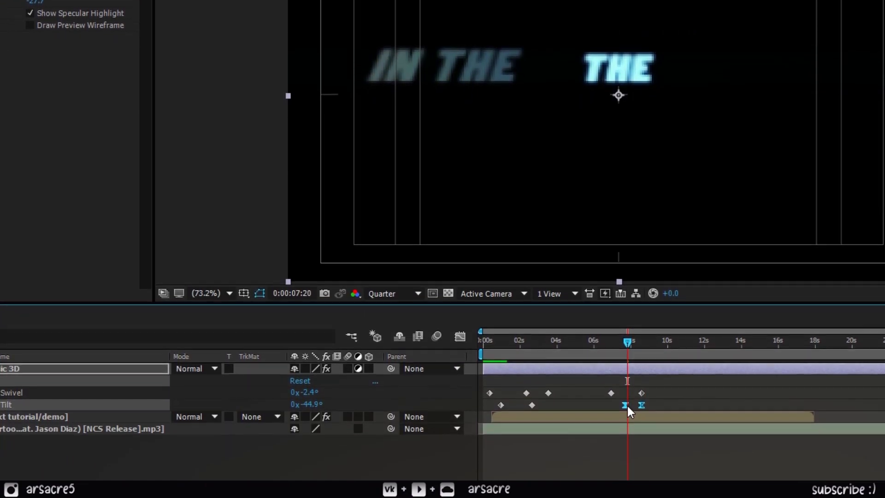
{"action": "left_click_drag", "start_coordinate": [670, 420], "coordinate": [626, 406]}
Step: In the Swivel speed graph, increase the last keyframe's incoming influence to sharpen the peak near 8 seconds, and preview it
{"action": "left_click", "coordinate": [460, 316]}
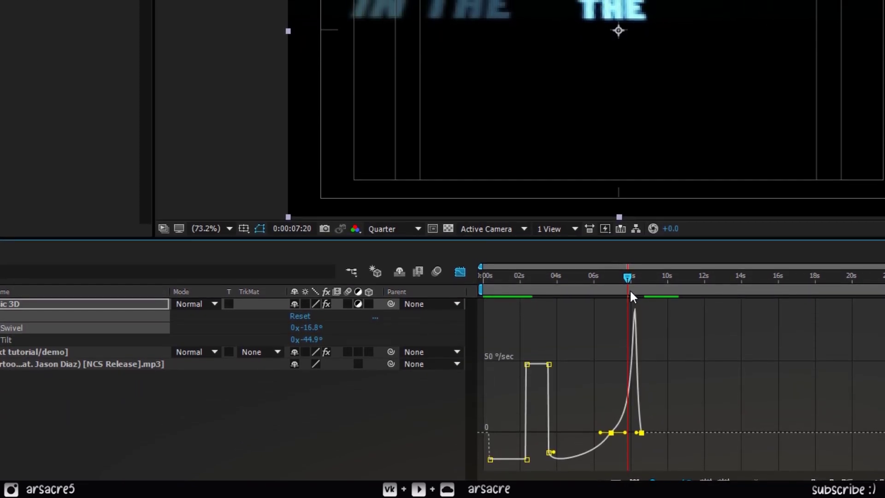
{"action": "left_click_drag", "start_coordinate": [628, 266], "coordinate": [609, 267]}
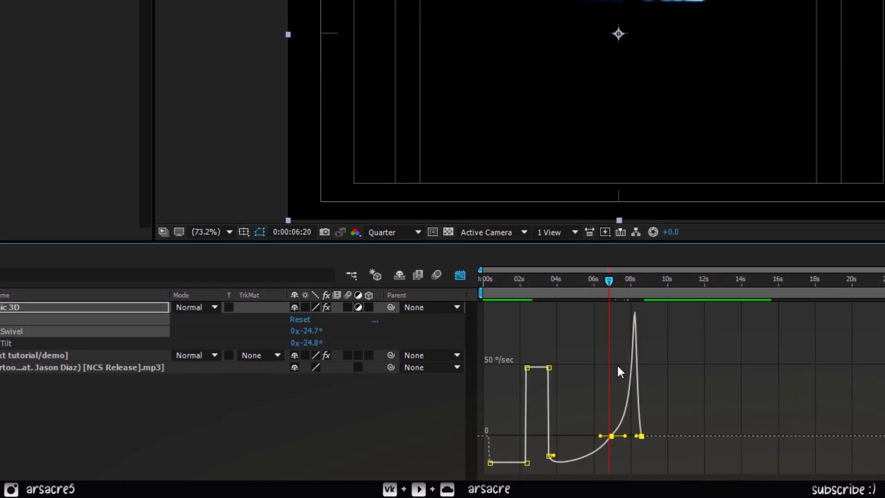
{"action": "left_click_drag", "start_coordinate": [640, 440], "coordinate": [633, 441]}
{"action": "key", "text": "space"}
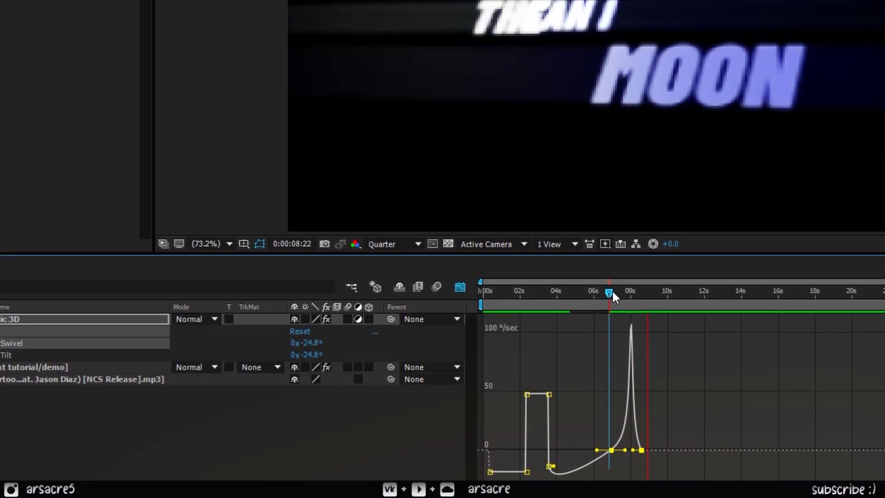
Step: Apply Easy Ease to all Swivel keyframes and sharpen the speed peak between 2 and 4 seconds, previewing before leaving the graph
{"action": "left_click_drag", "start_coordinate": [621, 294], "coordinate": [530, 314]}
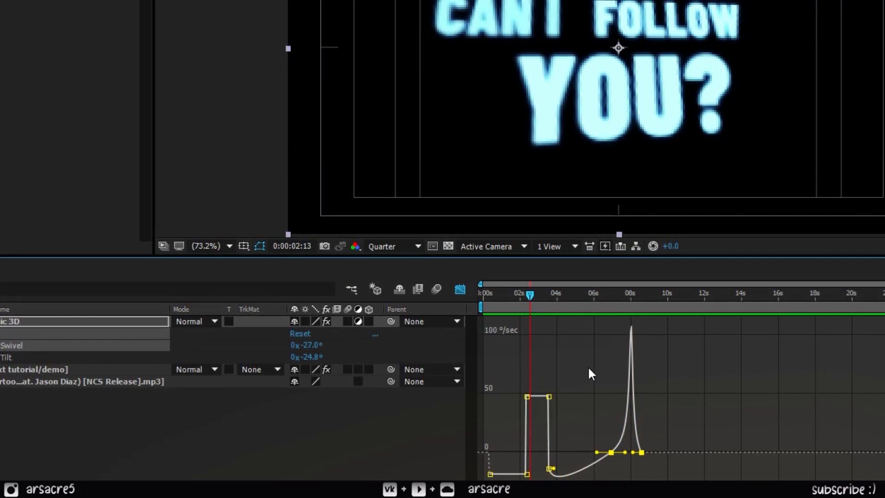
{"action": "left_click_drag", "start_coordinate": [590, 367], "coordinate": [479, 476]}
{"action": "key", "text": "F9"}
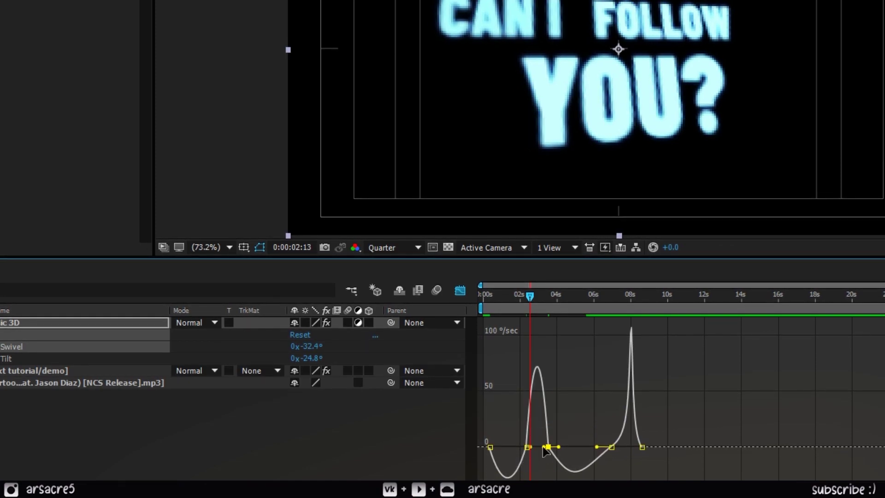
{"action": "left_click_drag", "start_coordinate": [540, 450], "coordinate": [533, 448]}
{"action": "key", "text": "space"}
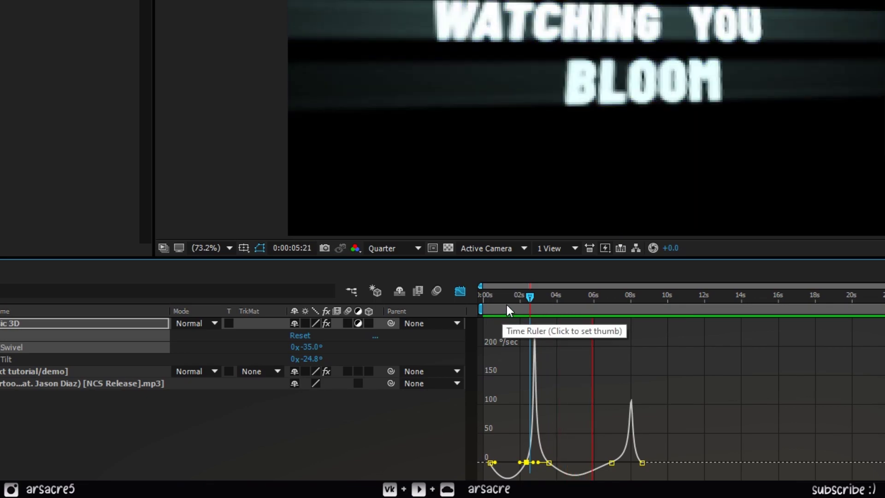
{"action": "key", "text": "shift+F3"}
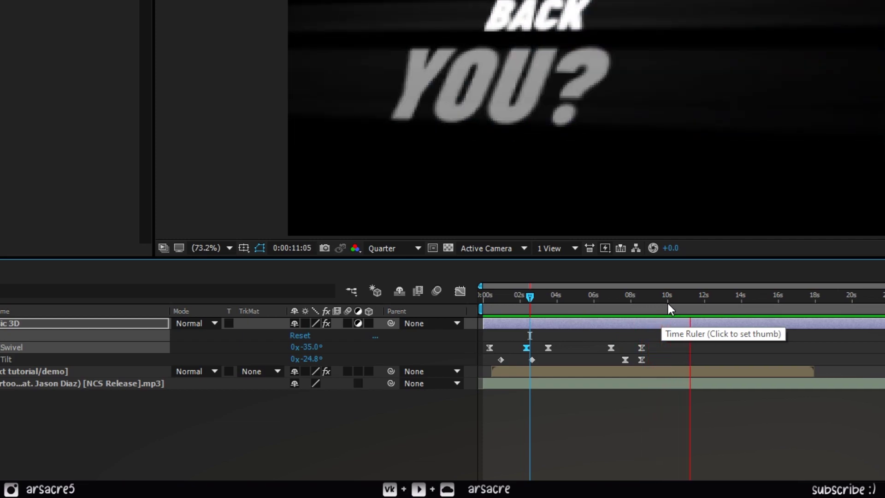
Step: Keyframe Swivel at -15.1° at 0:00:10:01 and preview the movement from 0:00:08:19
{"action": "left_click", "coordinate": [668, 304]}
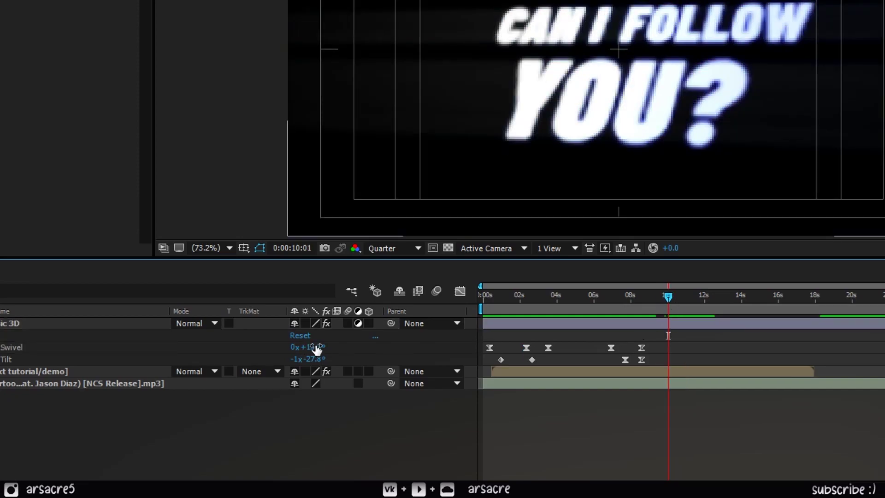
{"action": "mouse_move", "coordinate": [317, 350]}
{"action": "left_mouse_down"}
{"action": "mouse_move", "coordinate": [273, 353]}
{"action": "mouse_move", "coordinate": [305, 358]}
{"action": "left_mouse_up"}
{"action": "left_click_drag", "start_coordinate": [666, 296], "coordinate": [645, 301]}
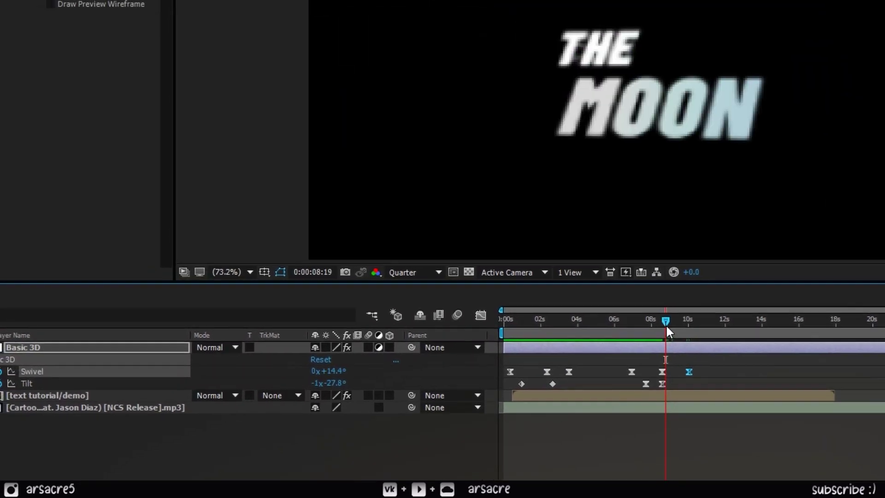
{"action": "key", "text": "space"}
{"action": "mouse_move", "coordinate": [680, 339]}
{"action": "left_mouse_down"}
{"action": "mouse_move", "coordinate": [665, 342]}
{"action": "mouse_move", "coordinate": [688, 351]}
{"action": "left_mouse_up"}
{"action": "left_click_drag", "start_coordinate": [724, 393], "coordinate": [733, 403]}
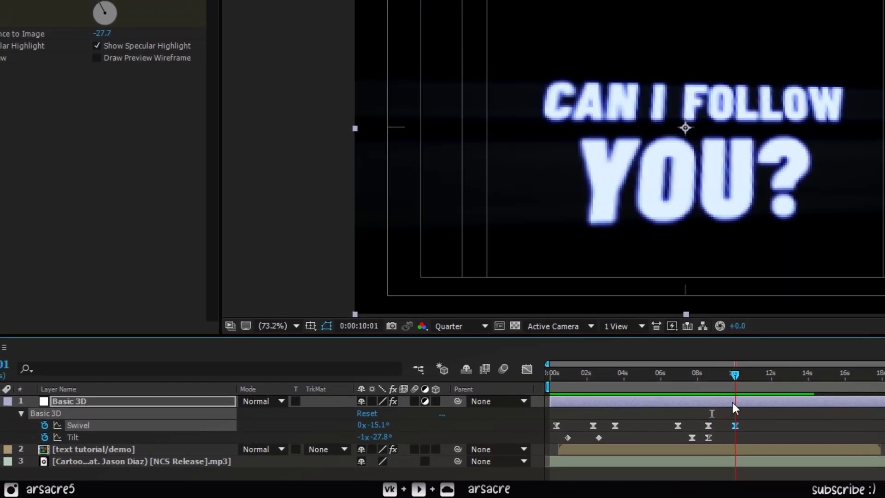
Step: Lower Swivel at 0:00:10:01 by about one full turn and sharpen its speed curve near 9 seconds, then preview the spin
{"action": "left_click_drag", "start_coordinate": [371, 428], "coordinate": [166, 439]}
{"action": "mouse_move", "coordinate": [725, 381]}
{"action": "left_mouse_down"}
{"action": "mouse_move", "coordinate": [710, 380]}
{"action": "mouse_move", "coordinate": [719, 388]}
{"action": "left_mouse_up"}
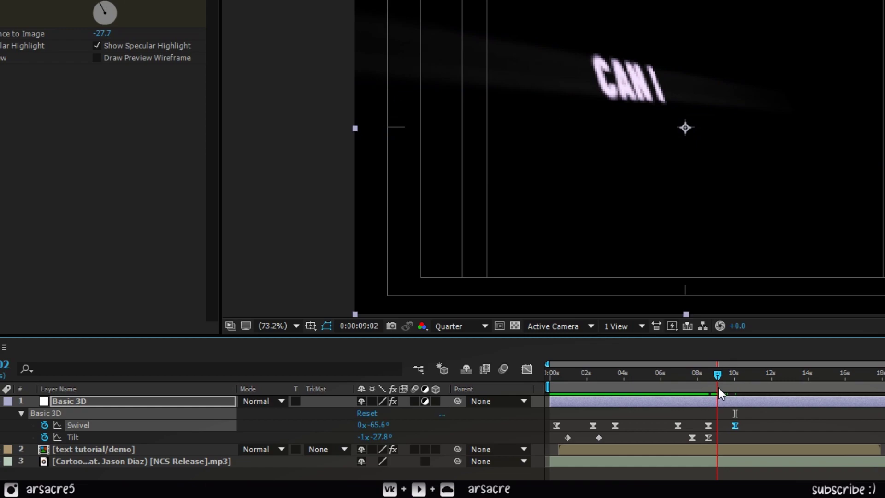
{"action": "left_click", "coordinate": [526, 369]}
{"action": "left_click_drag", "start_coordinate": [721, 468], "coordinate": [715, 469]}
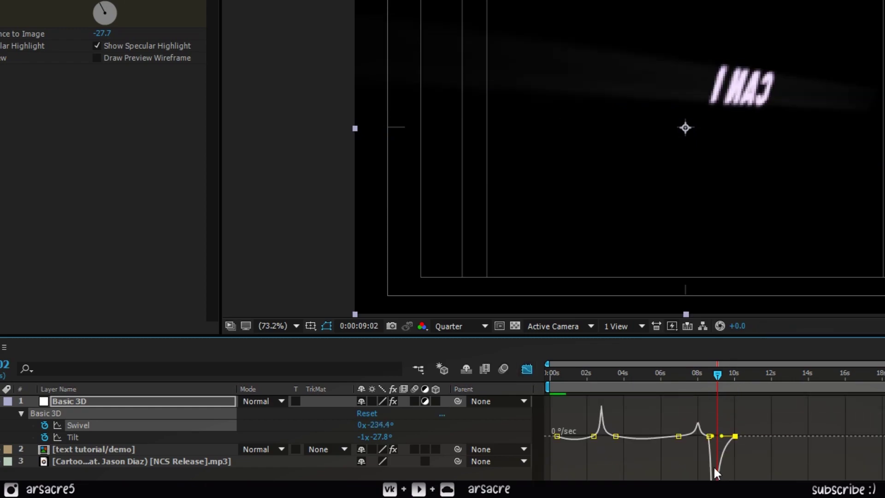
{"action": "left_click_drag", "start_coordinate": [713, 436], "coordinate": [716, 435]}
{"action": "left_click", "coordinate": [696, 382]}
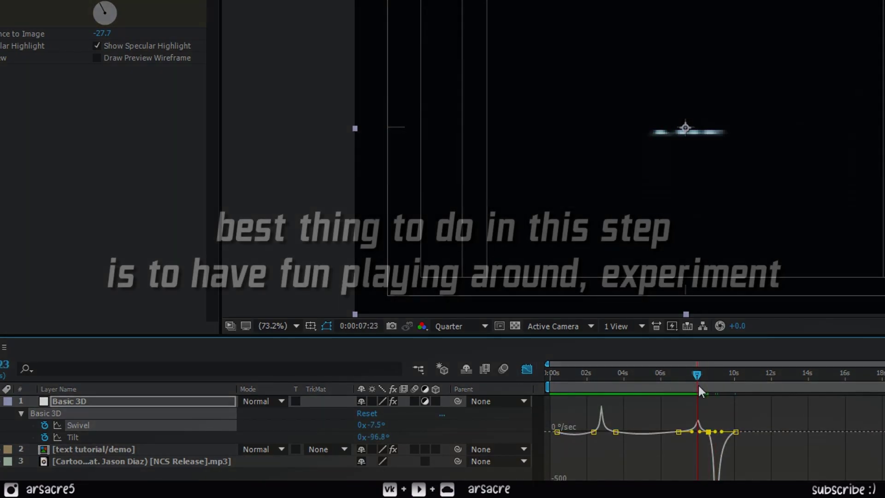
{"action": "key", "text": "space"}
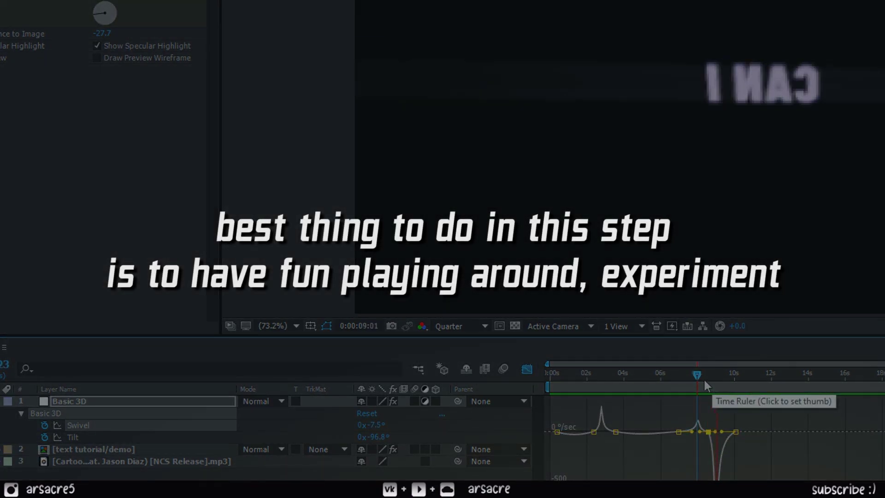
Step: Move the 0:00:10:01 Swivel keyframe to about 0:00:09:14, add another Swivel keyframe near 12 seconds, and preview
{"action": "key", "text": "shift+F3"}
{"action": "left_click_drag", "start_coordinate": [737, 423], "coordinate": [728, 427]}
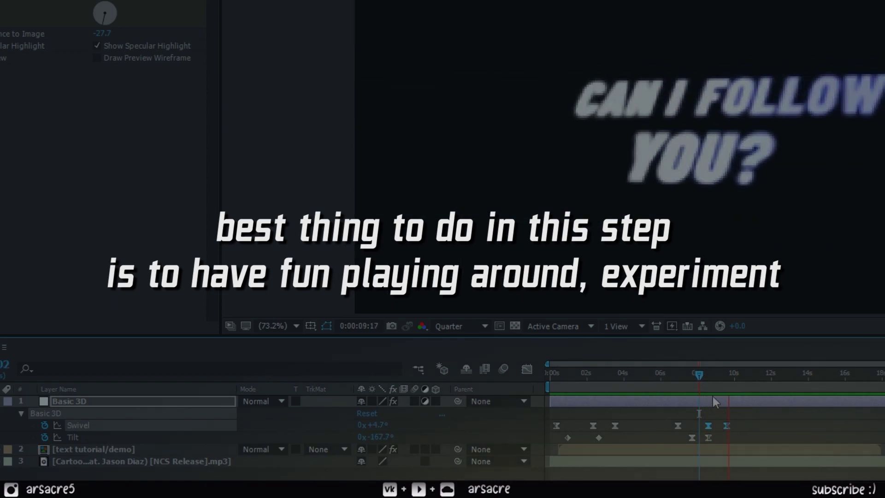
{"action": "left_click", "coordinate": [774, 381]}
{"action": "left_click_drag", "start_coordinate": [374, 425], "coordinate": [359, 425]}
{"action": "left_click", "coordinate": [729, 379]}
{"action": "key", "text": "space"}
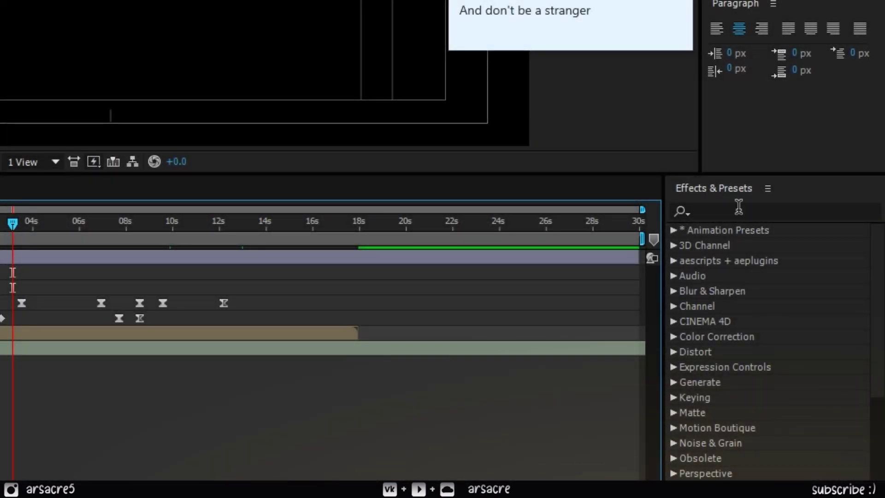
Step: Find the Turbulent Noise effect and apply it to the text tutorial/demo layer
{"action": "left_click", "coordinate": [737, 206]}
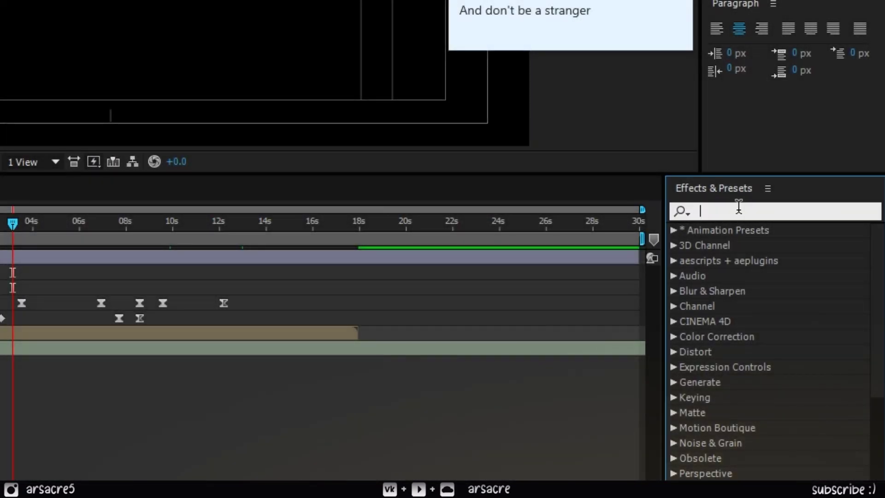
{"action": "type", "text": "turbu"}
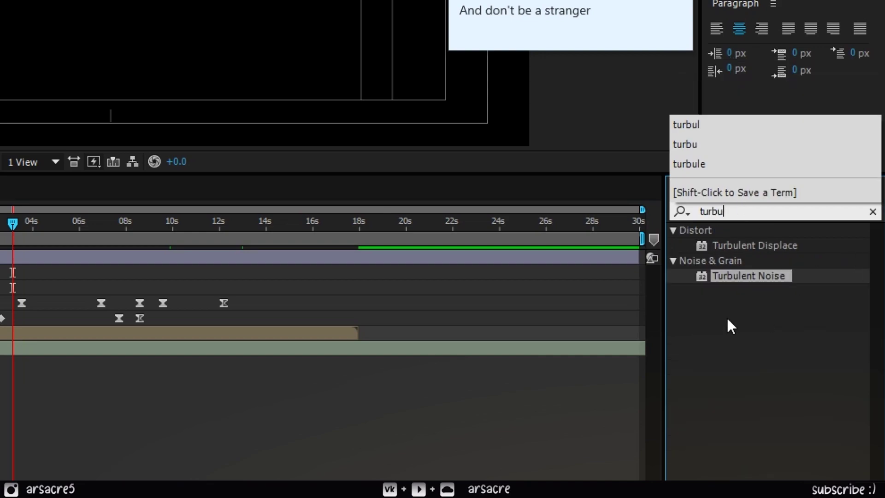
{"action": "left_click_drag", "start_coordinate": [748, 276], "coordinate": [5, 331]}
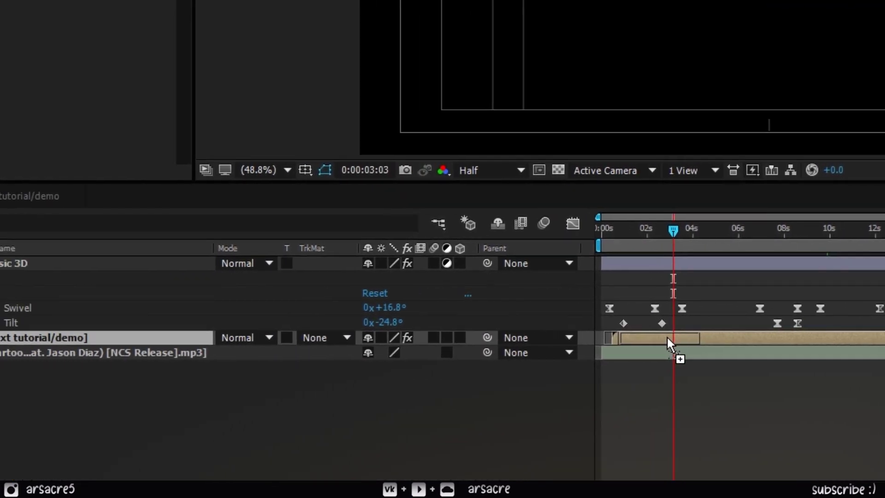
{"action": "left_click_drag", "start_coordinate": [666, 335], "coordinate": [667, 336]}
Step: Set Turbulent Noise's blending mode to Color Burn and its contrast to 177
{"action": "left_click", "coordinate": [112, 18]}
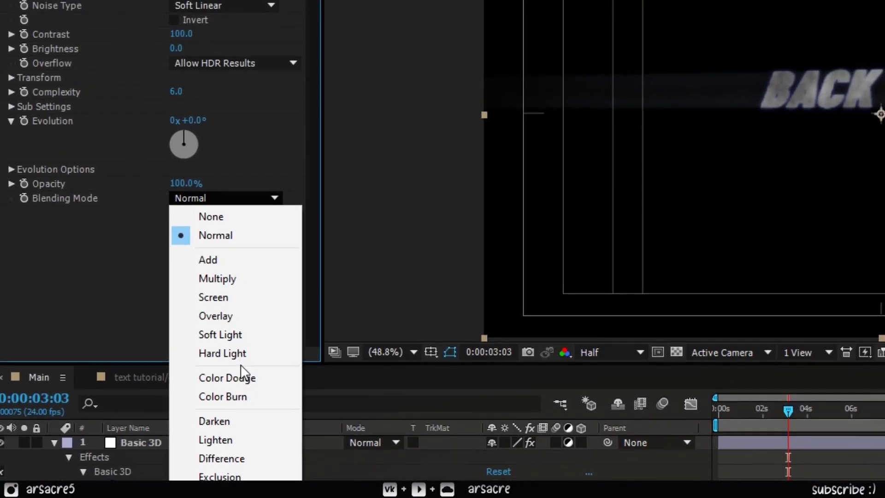
{"action": "left_click", "coordinate": [237, 396]}
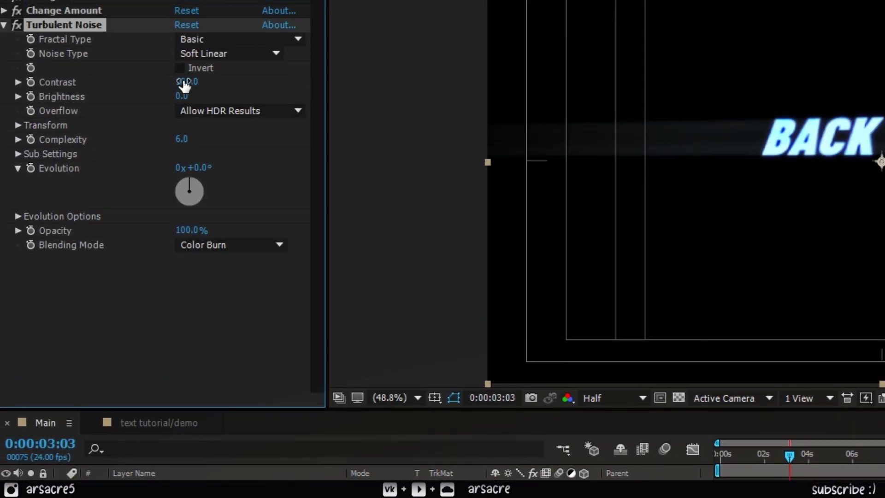
{"action": "type", "text": "177"}
{"action": "key", "text": "Return"}
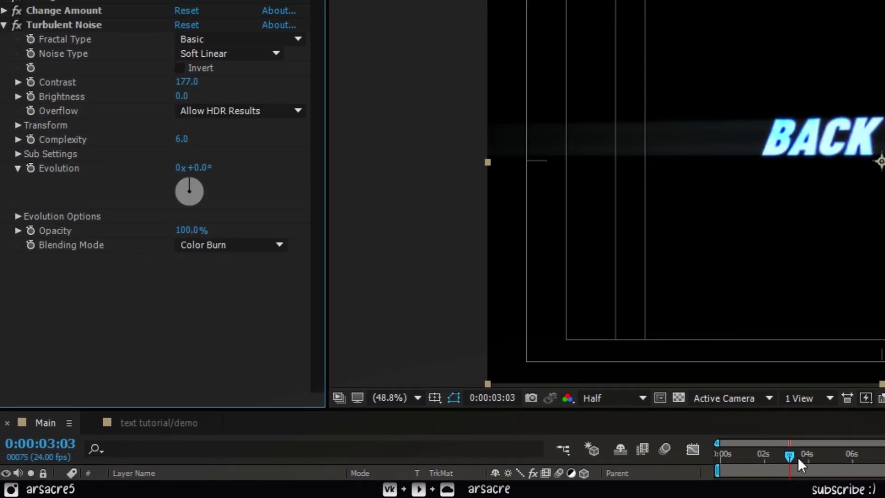
Step: Go to 0:00:05:13 and toggle Turbulent Noise off and on to compare the text's look
{"action": "left_click_drag", "start_coordinate": [801, 465], "coordinate": [825, 465]}
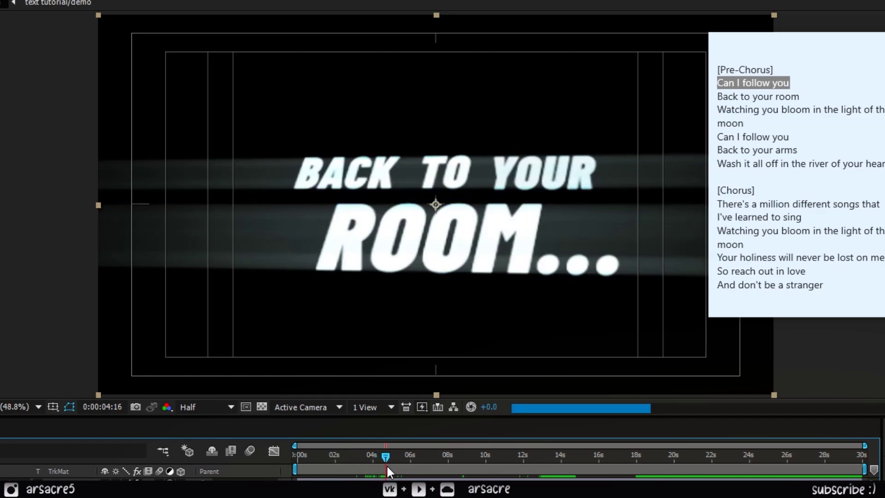
{"action": "left_click_drag", "start_coordinate": [386, 464], "coordinate": [402, 467]}
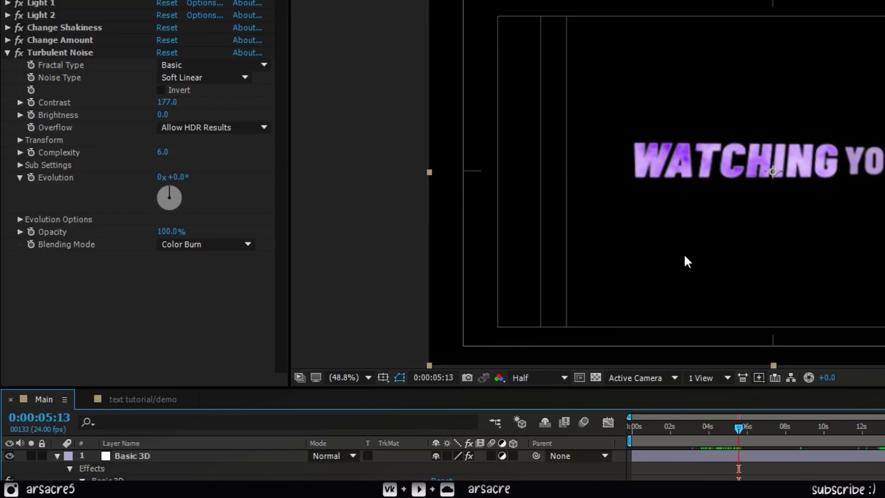
{"action": "left_click", "coordinate": [16, 52]}
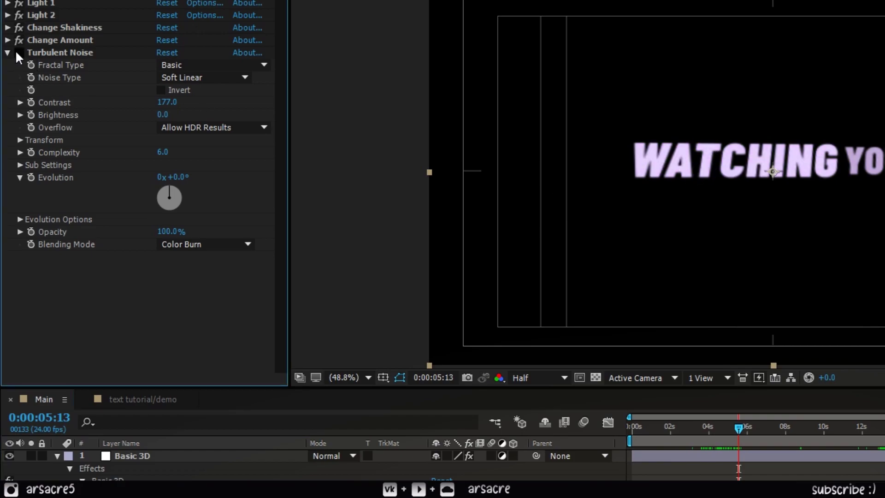
{"action": "left_click", "coordinate": [16, 52]}
{"action": "left_click", "coordinate": [17, 52]}
{"action": "left_click", "coordinate": [16, 52]}
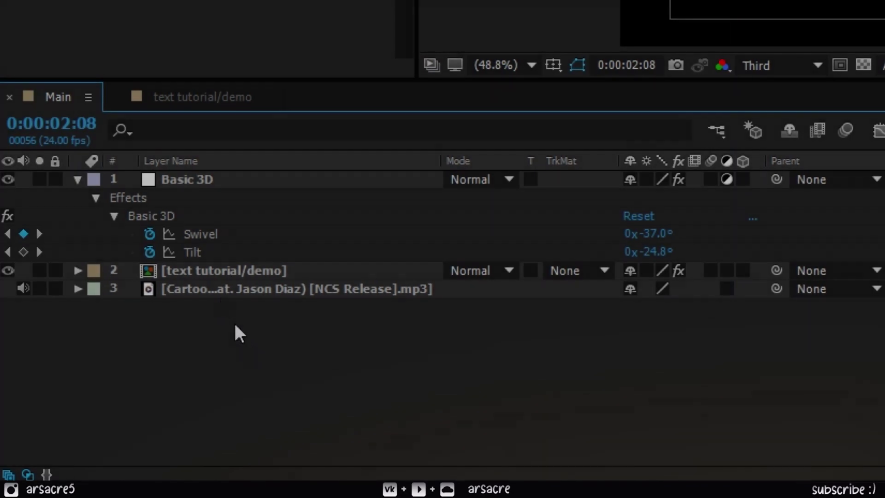
Step: Add an adjustment layer directly above the text tutorial/demo layer and name it "Effect"
{"action": "left_click", "coordinate": [210, 272]}
{"action": "right_click", "coordinate": [287, 358]}
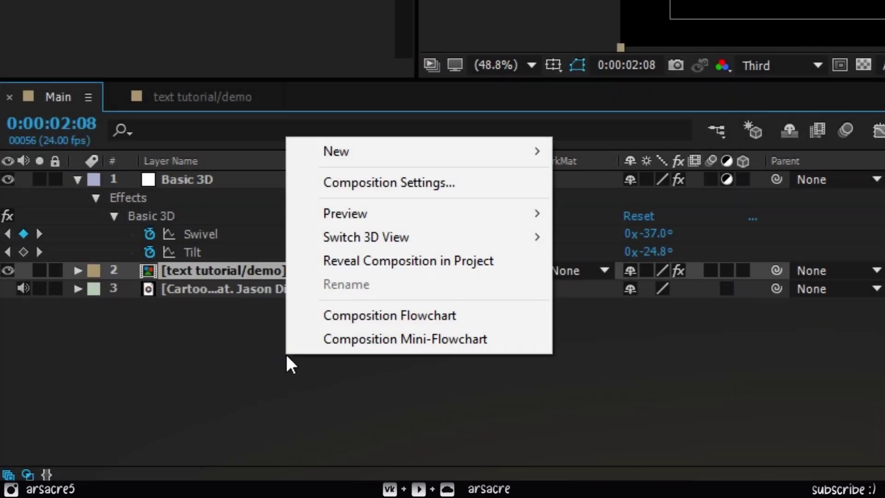
{"action": "mouse_move", "coordinate": [380, 162]}
{"action": "left_click", "coordinate": [655, 324]}
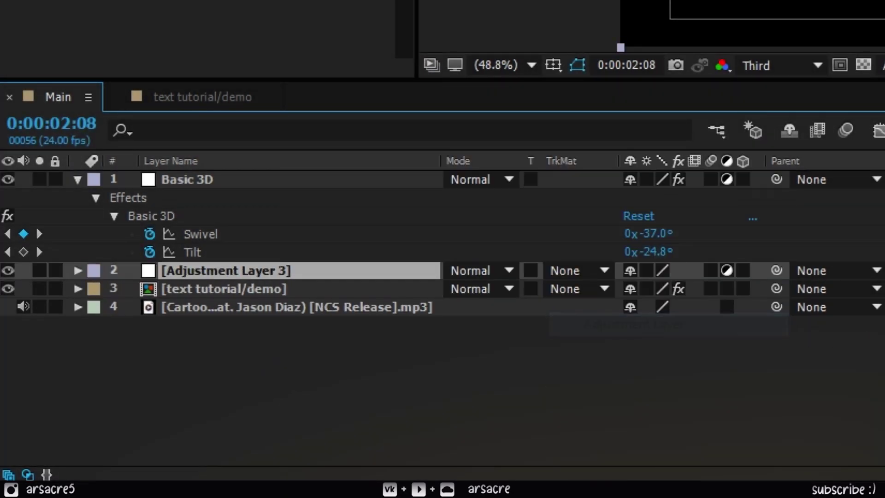
{"action": "key", "text": "Return"}
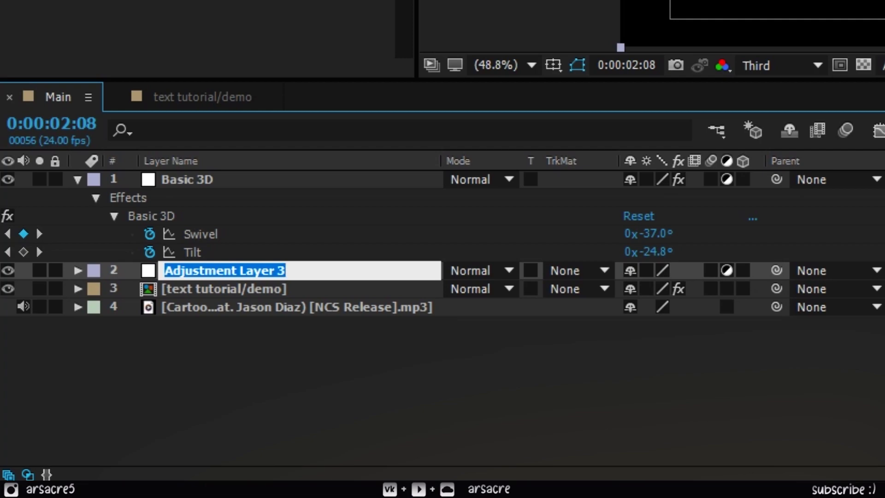
{"action": "type", "text": "Effec"}
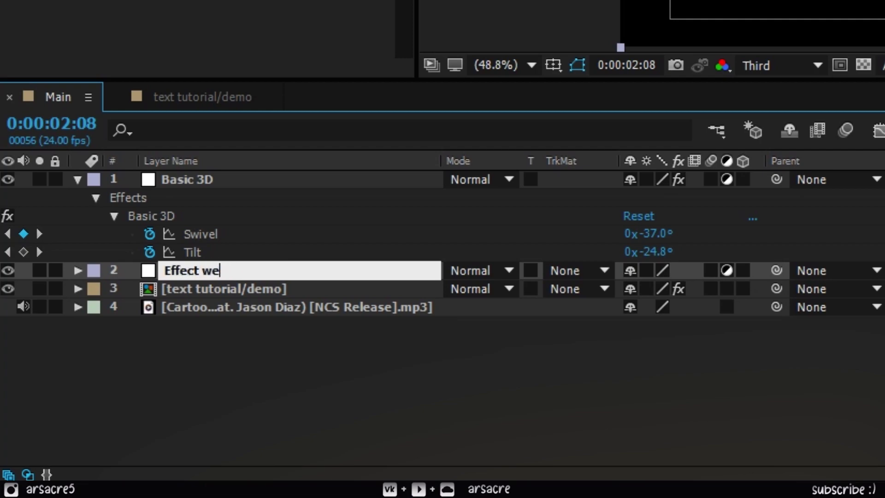
{"action": "type", "text": "t"}
{"action": "key", "text": "Return"}
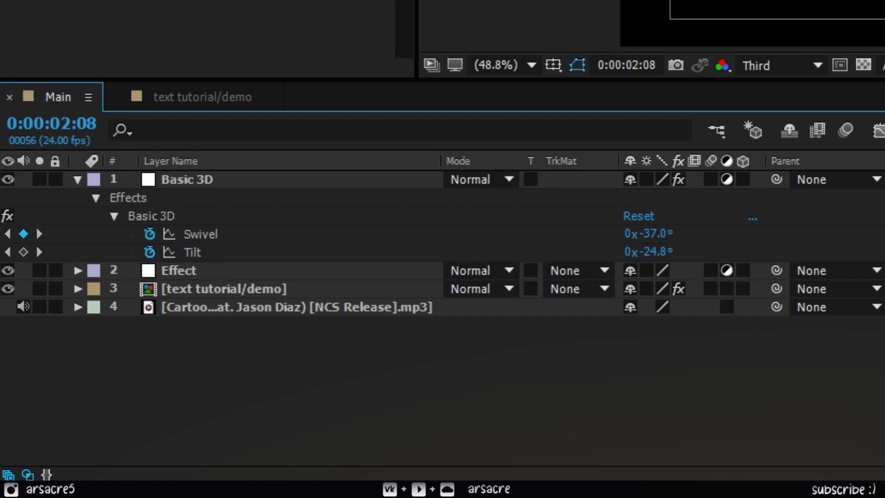
Step: Find the Find Edges effect, apply it to the Effect adjustment layer and enable Invert
{"action": "left_click", "coordinate": [757, 201]}
{"action": "type", "text": "finnd"}
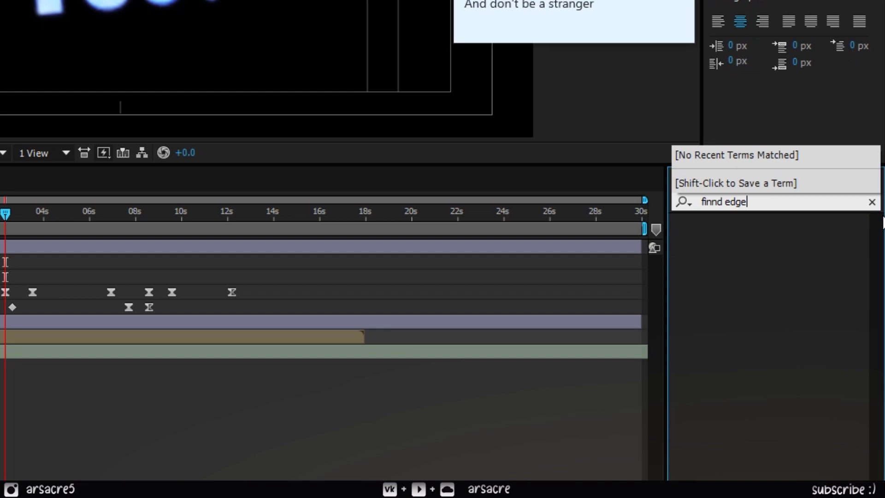
{"action": "type", "text": " edge"}
{"action": "left_click", "coordinate": [715, 199]}
{"action": "key", "text": "BackSpace"}
{"action": "left_click", "coordinate": [757, 233]}
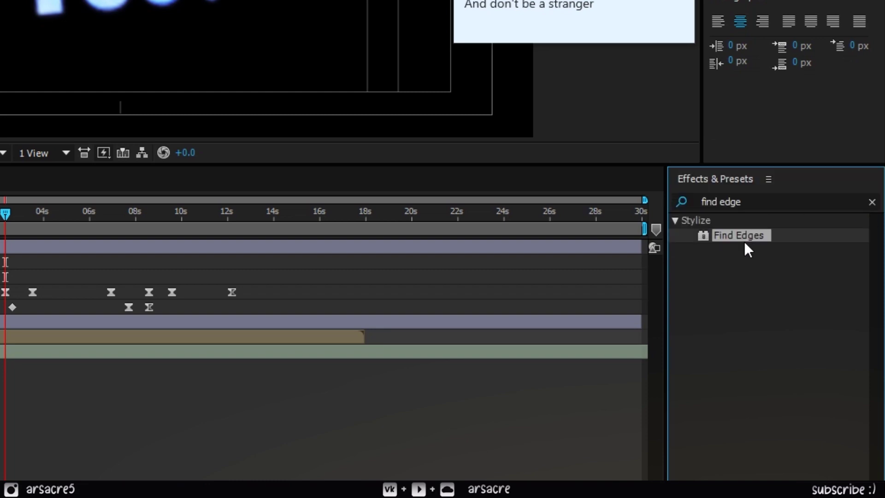
{"action": "left_click_drag", "start_coordinate": [572, 256], "coordinate": [162, 407]}
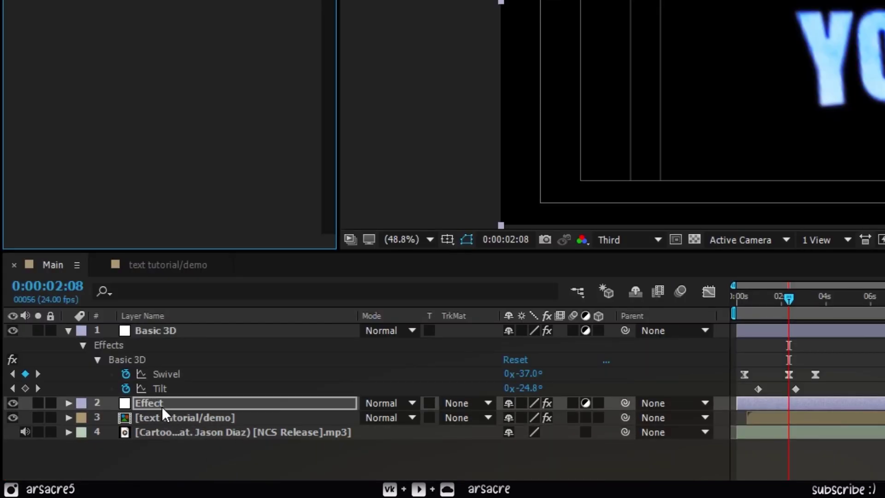
{"action": "left_click", "coordinate": [193, 33]}
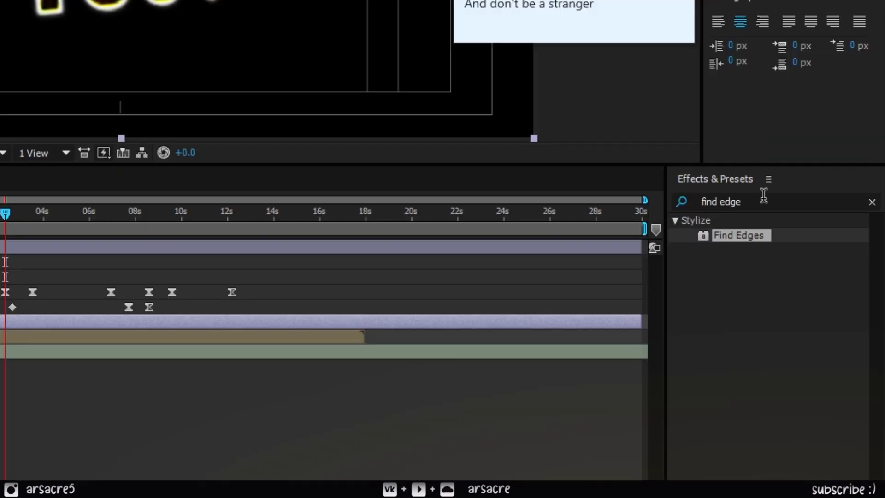
Step: Find the Tint effect and apply it to the Effect adjustment layer
{"action": "left_click_drag", "start_coordinate": [764, 201], "coordinate": [597, 199]}
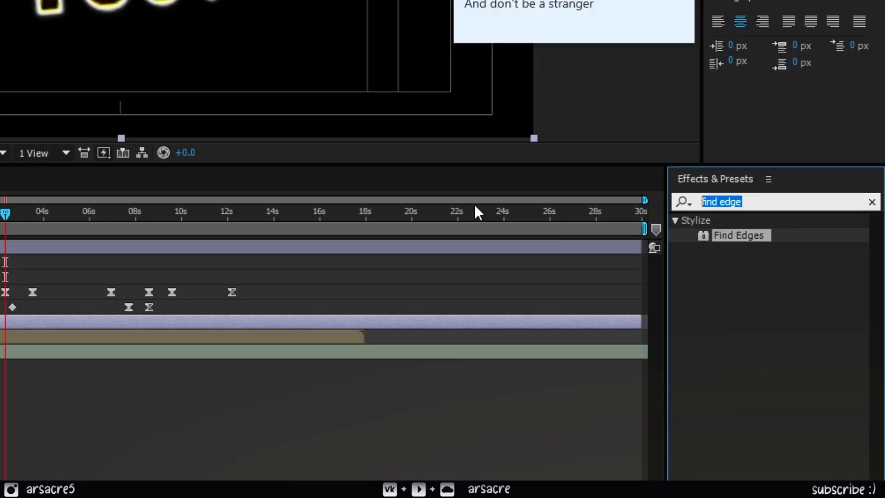
{"action": "type", "text": "tint"}
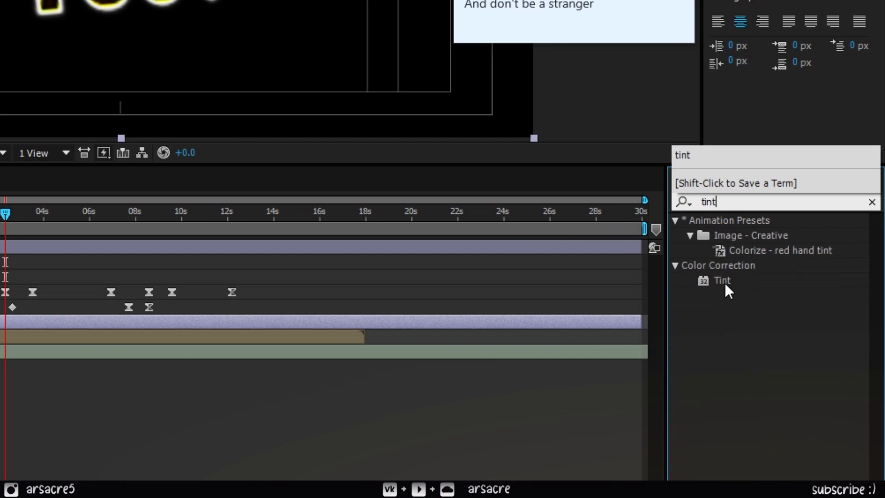
{"action": "left_click_drag", "start_coordinate": [725, 285], "coordinate": [1, 1]}
{"action": "left_click_drag", "start_coordinate": [355, 278], "coordinate": [227, 228]}
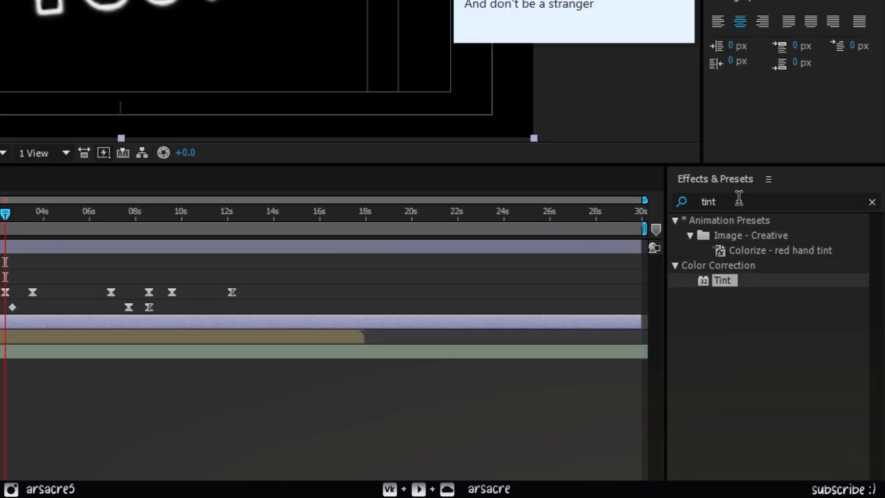
Step: Find the Turbulent Displace effect and add it below Tint on the Effect layer
{"action": "key", "text": "ctrl+f"}
{"action": "type", "text": "tu"}
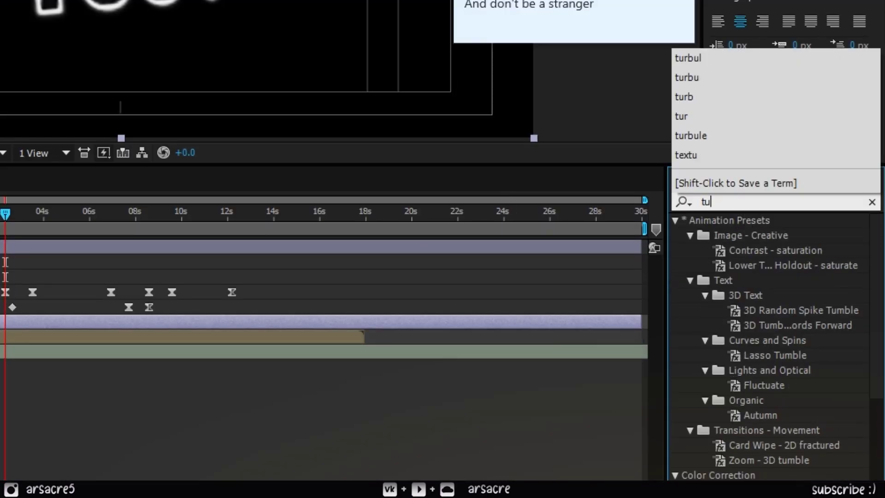
{"action": "type", "text": "rbulu"}
{"action": "key", "text": "BackSpace"}
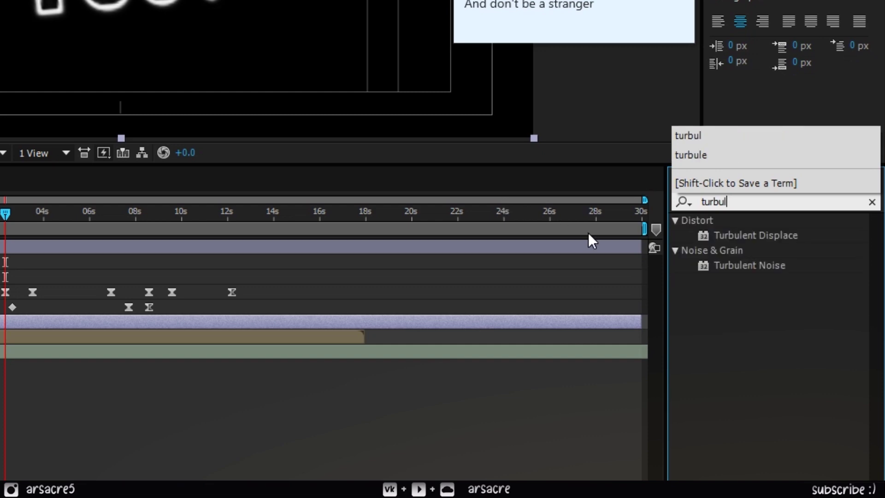
{"action": "type", "text": "ent di"}
{"action": "left_click_drag", "start_coordinate": [707, 237], "coordinate": [140, 196]}
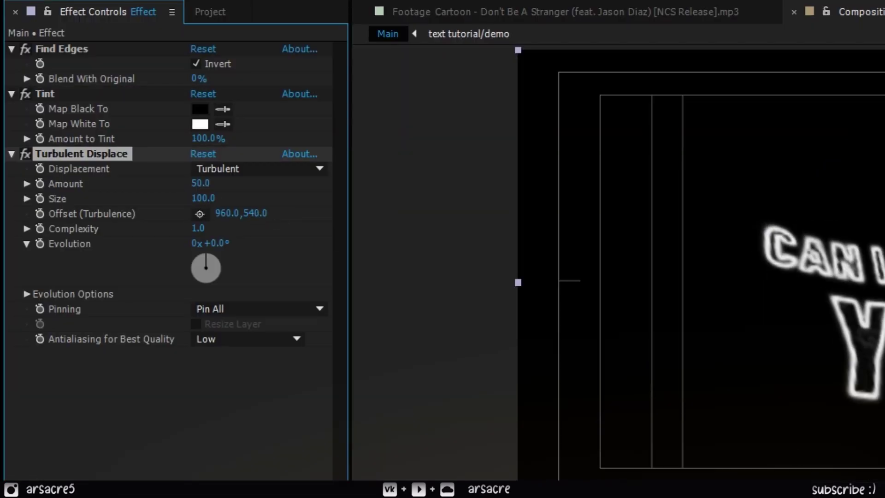
Step: Find CC Composite and apply it to the Effect layer as its last effect
{"action": "key", "text": "ctrl+f"}
{"action": "type", "text": "cc com"}
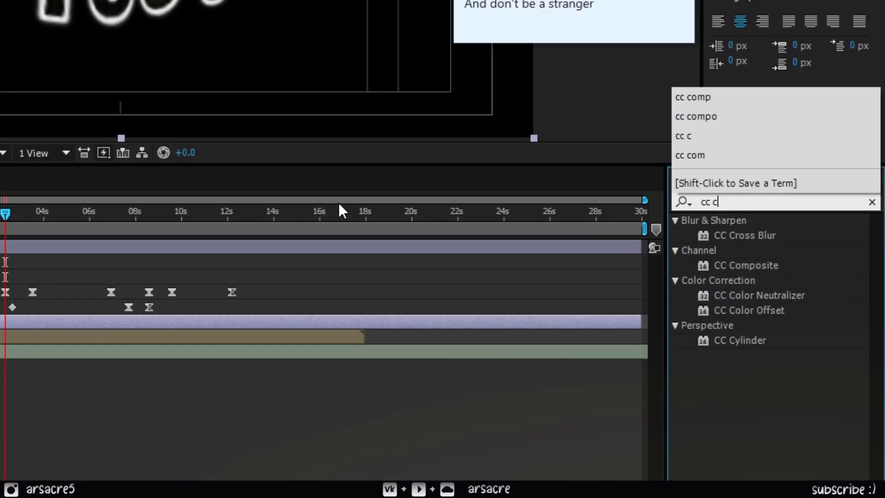
{"action": "type", "text": "po"}
{"action": "left_click_drag", "start_coordinate": [746, 235], "coordinate": [234, 461]}
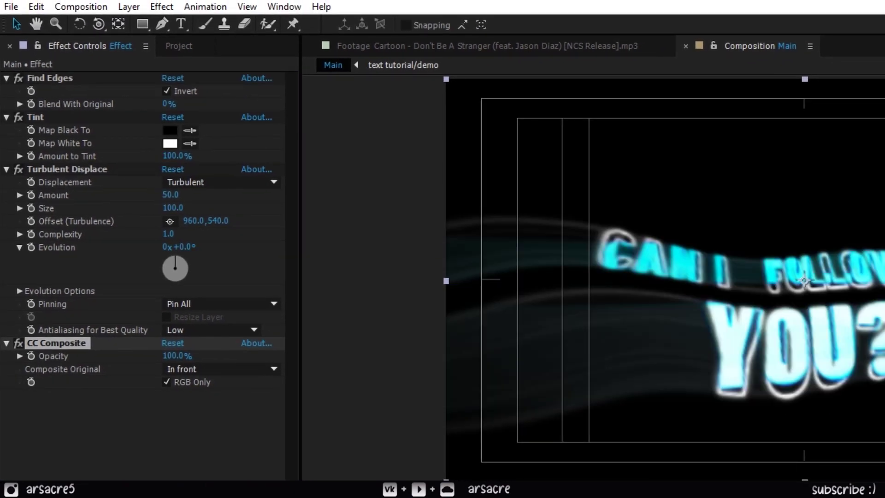
Step: Set Turbulent Displace's amount to 30 and complexity to 4.8, reduce its size to under 30, and preview the animation
{"action": "left_click_drag", "start_coordinate": [186, 196], "coordinate": [461, 237]}
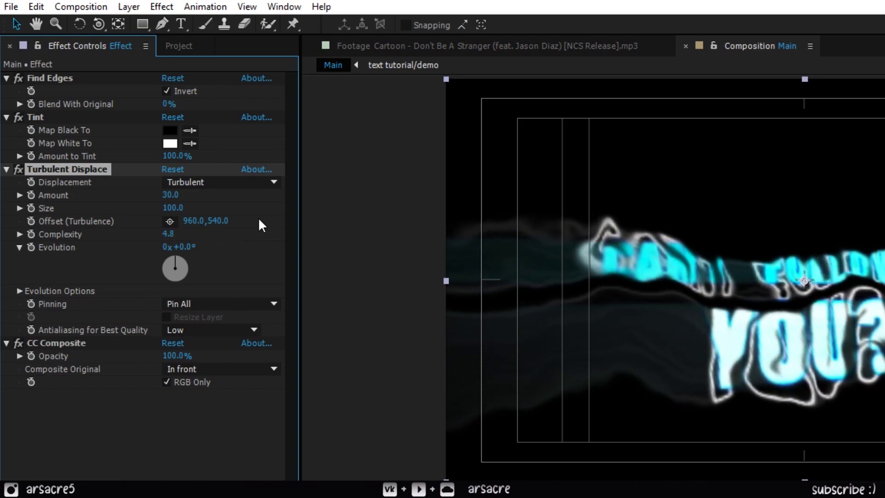
{"action": "left_click_drag", "start_coordinate": [171, 209], "coordinate": [119, 213]}
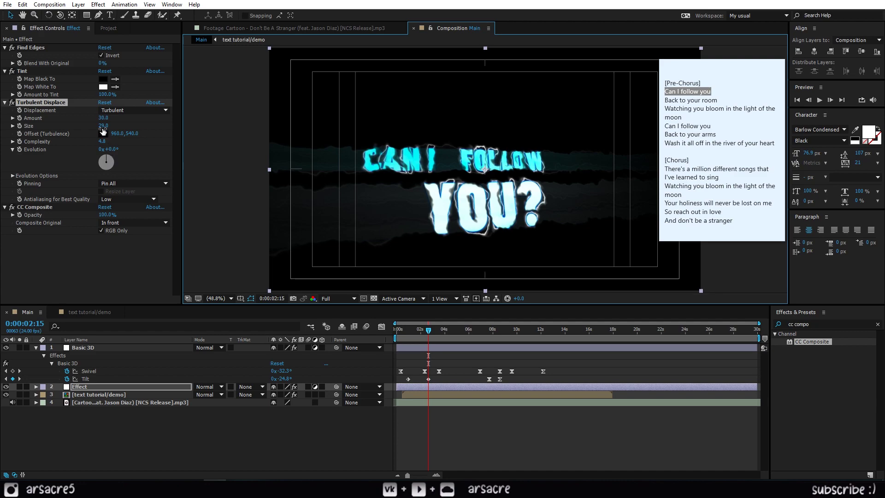
{"action": "left_click_drag", "start_coordinate": [98, 125], "coordinate": [92, 126]}
{"action": "key", "text": "space"}
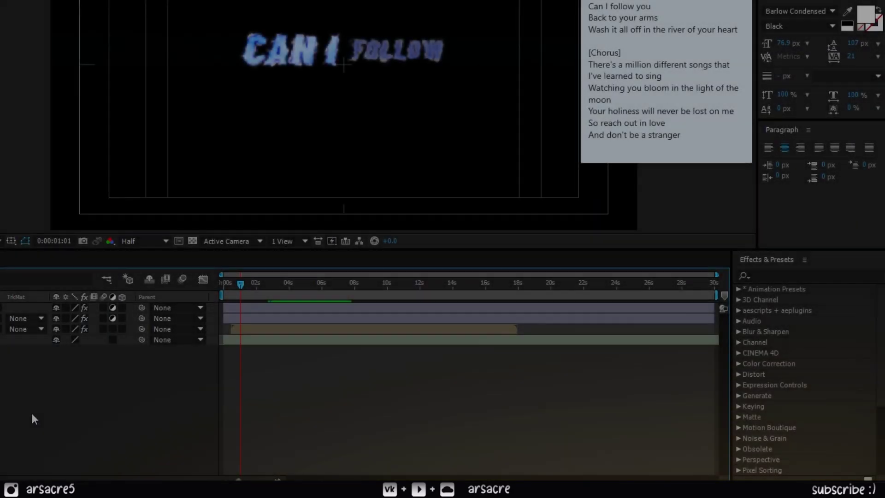
Step: Create a white 1920 x 1080 px solid layer named "particles" in the Main composition
{"action": "right_click", "coordinate": [27, 413]}
{"action": "mouse_move", "coordinate": [63, 296]}
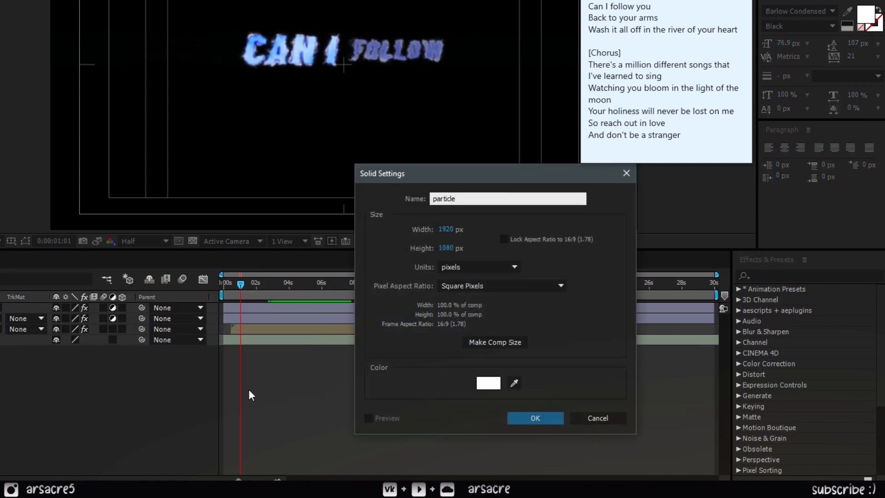
{"action": "left_click", "coordinate": [535, 417]}
Step: Find the CC Particle World effect and apply it to the particles solid
{"action": "left_click", "coordinate": [765, 275]}
{"action": "type", "text": "c"}
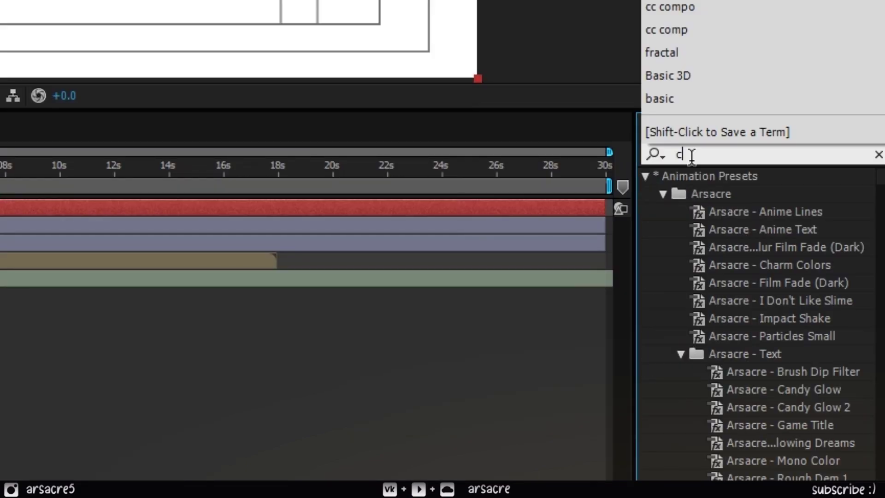
{"action": "type", "text": "c part"}
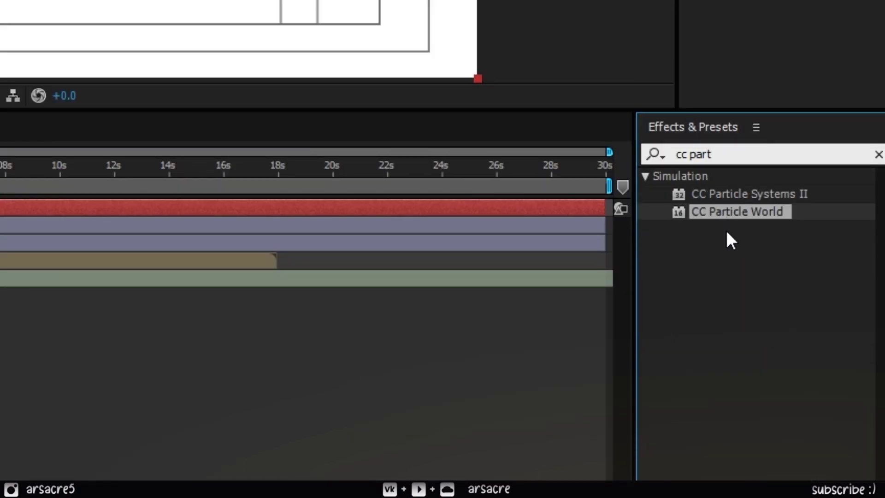
{"action": "left_click_drag", "start_coordinate": [739, 213], "coordinate": [175, 239]}
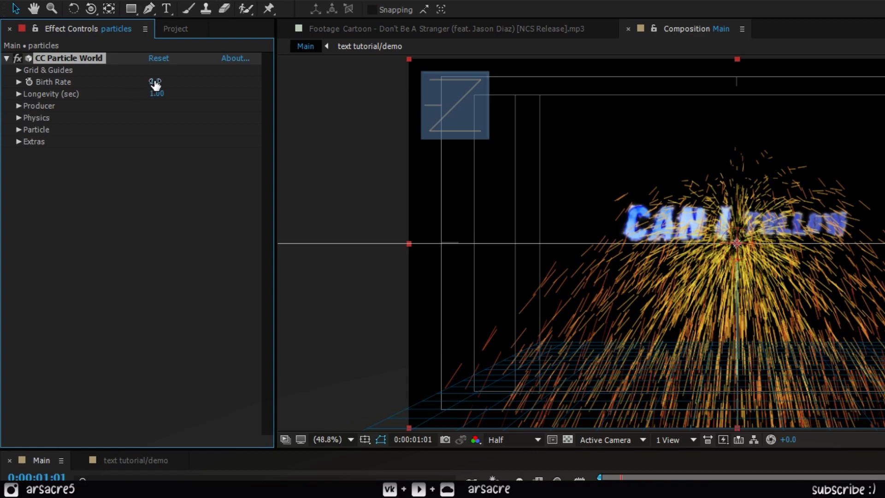
Step: Increase CC Particle World's producer radius so the particles spread across the whole frame
{"action": "left_click", "coordinate": [18, 106]}
{"action": "left_click_drag", "start_coordinate": [160, 165], "coordinate": [185, 161]}
{"action": "left_click", "coordinate": [19, 105]}
Step: Set the particle physics to velocity 0.10, gravity -0.280 and the Direction Axis animation
{"action": "left_click", "coordinate": [18, 118]}
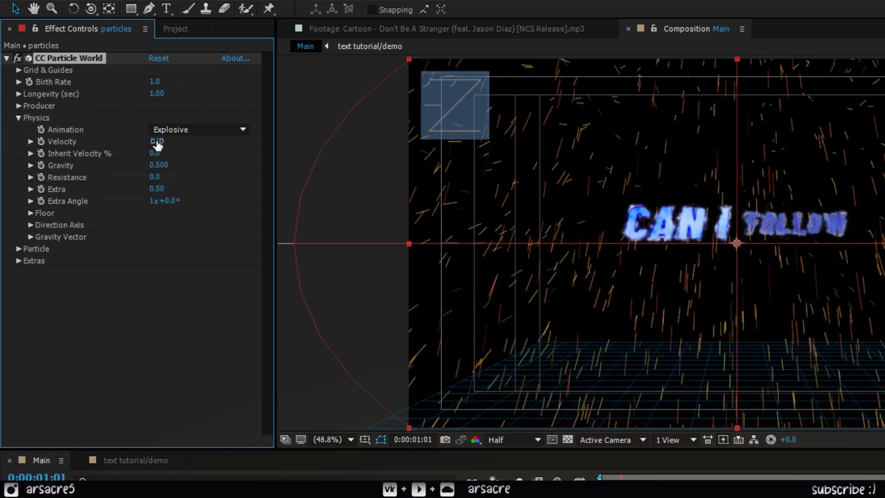
{"action": "left_click", "coordinate": [157, 141]}
{"action": "type", "text": "0.1"}
{"action": "left_click", "coordinate": [176, 177]}
{"action": "left_click_drag", "start_coordinate": [162, 167], "coordinate": [107, 171]}
{"action": "left_click", "coordinate": [19, 249]}
{"action": "left_click", "coordinate": [194, 129]}
{"action": "left_click", "coordinate": [186, 160]}
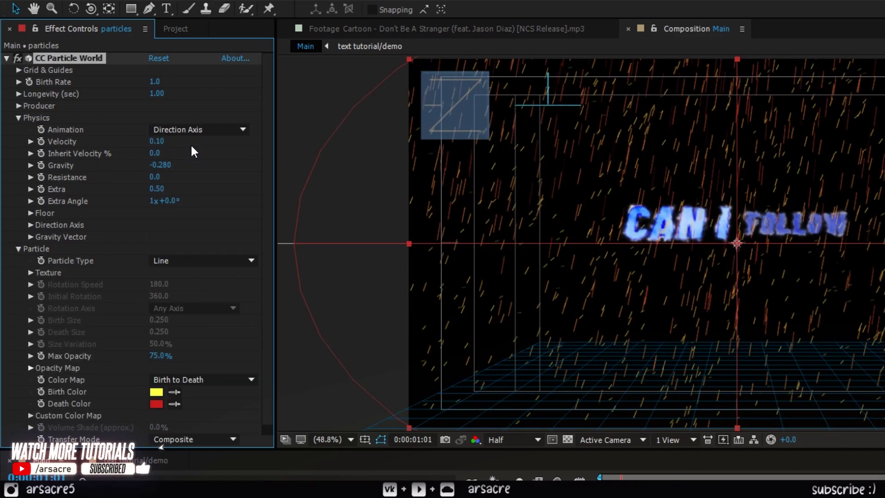
Step: Try the QuadPolygon and Textured TriPolygon particle types, and settle on TriPolygon
{"action": "left_click", "coordinate": [192, 261]}
{"action": "left_click", "coordinate": [199, 424]}
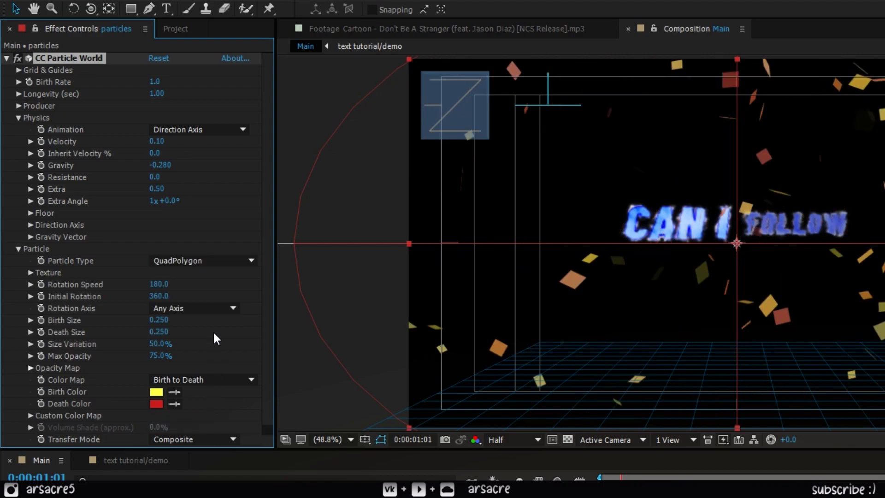
{"action": "left_click", "coordinate": [203, 260]}
{"action": "left_click", "coordinate": [209, 440]}
{"action": "left_click", "coordinate": [203, 260]}
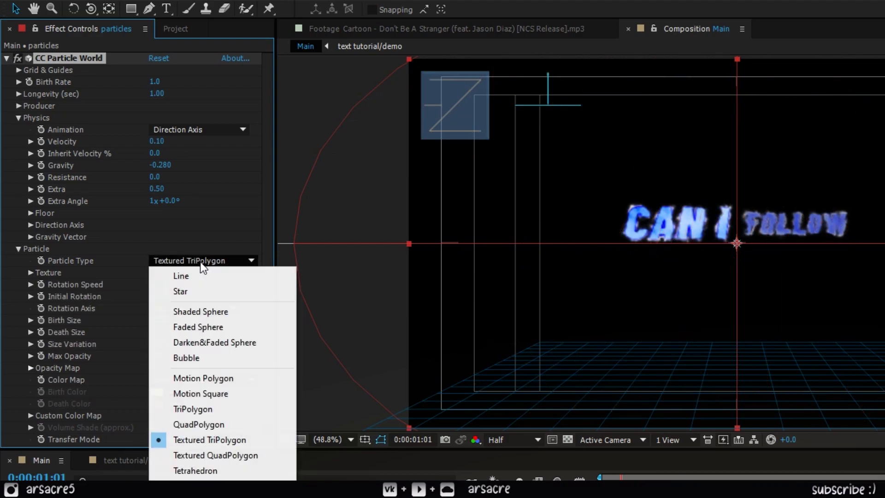
{"action": "left_click", "coordinate": [189, 409]}
Step: Set the particles' birth color to light blue (hue 203°, saturation 55%) and their death color to purple
{"action": "left_click", "coordinate": [156, 392]}
{"action": "left_click", "coordinate": [583, 479]}
{"action": "left_click", "coordinate": [487, 409]}
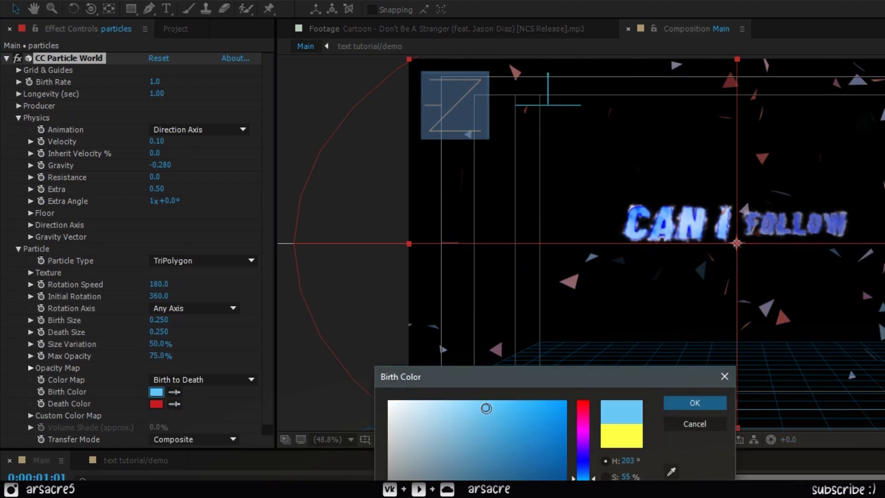
{"action": "left_click", "coordinate": [695, 403]}
{"action": "left_click", "coordinate": [156, 404]}
{"action": "left_click_drag", "start_coordinate": [586, 449], "coordinate": [586, 443]}
{"action": "left_click", "coordinate": [694, 403]}
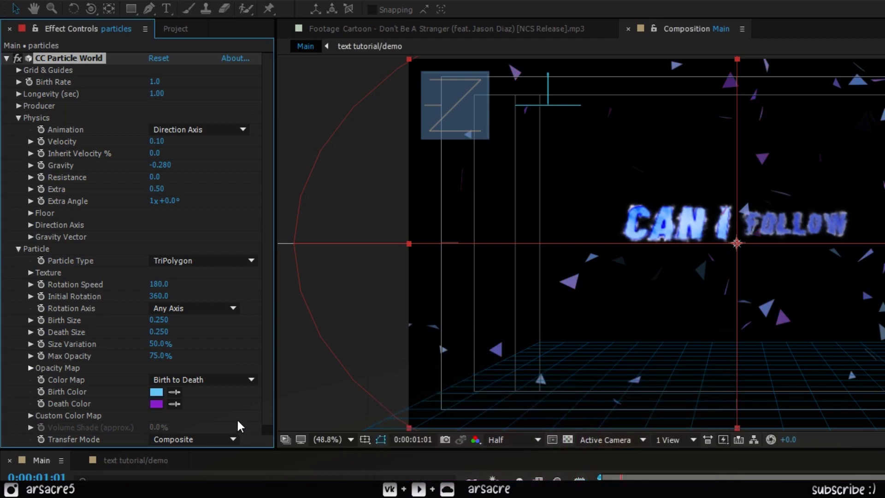
Step: Collapse the particle settings, move the particles layer directly below the Effect layer, and go to 0:00:02:05
{"action": "left_click", "coordinate": [19, 249]}
{"action": "left_click", "coordinate": [19, 118]}
{"action": "left_click_drag", "start_coordinate": [86, 348], "coordinate": [87, 367]}
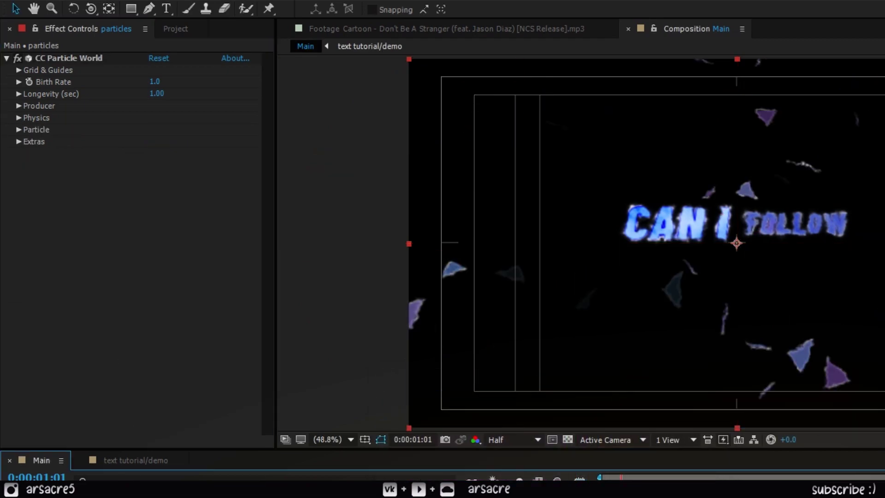
{"action": "left_click_drag", "start_coordinate": [411, 332], "coordinate": [424, 332]}
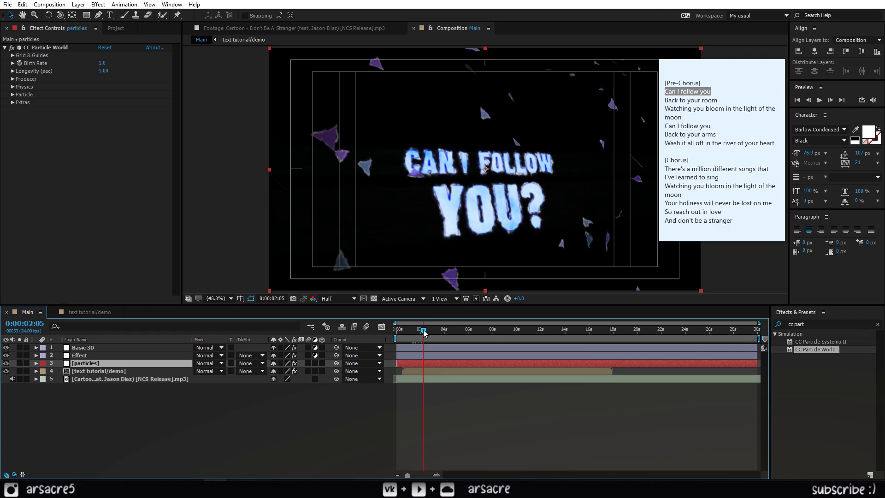
Step: Find the Stylize Glow effect, apply it to the particles layer, and set its threshold to 57.6% and radius to 31
{"action": "left_click", "coordinate": [805, 325]}
{"action": "type", "text": "glow"}
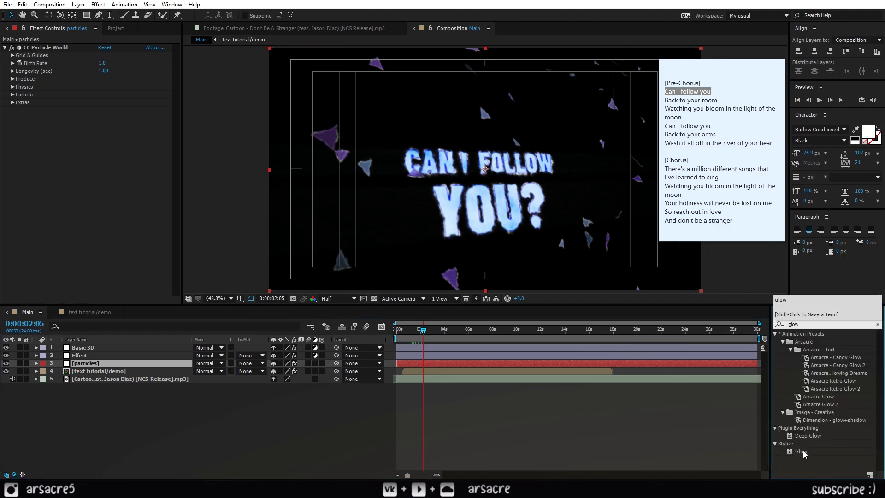
{"action": "left_click_drag", "start_coordinate": [801, 451], "coordinate": [108, 365]}
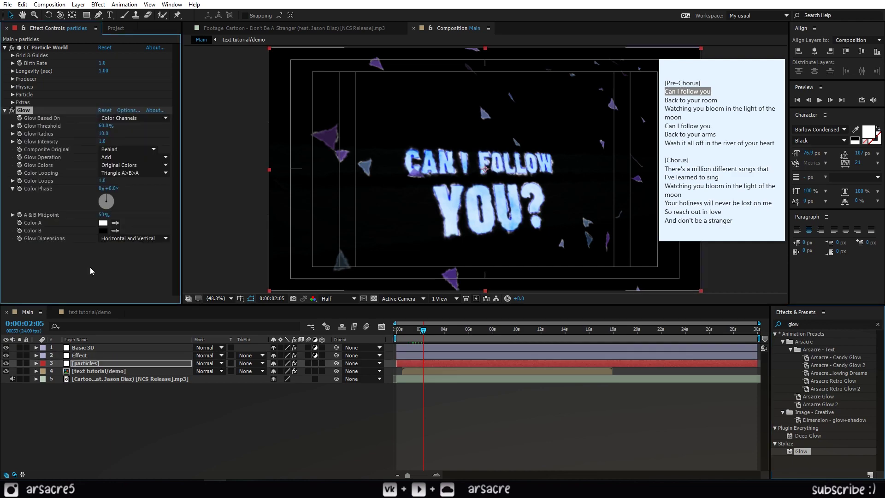
{"action": "mouse_move", "coordinate": [101, 135]}
{"action": "left_mouse_down"}
{"action": "mouse_move", "coordinate": [111, 134]}
{"action": "mouse_move", "coordinate": [70, 133]}
{"action": "mouse_move", "coordinate": [107, 134]}
{"action": "left_mouse_up"}
Step: Add a second Glow with threshold 58.4% and radius 135, and set the first Glow's threshold to 63.9%
{"action": "double_click", "coordinate": [802, 452]}
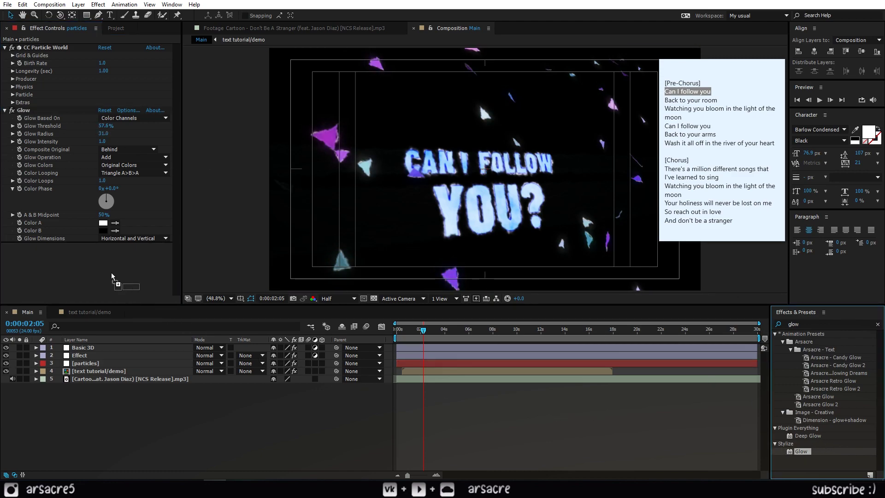
{"action": "mouse_move", "coordinate": [101, 198]}
{"action": "left_mouse_down"}
{"action": "mouse_move", "coordinate": [156, 191]}
{"action": "mouse_move", "coordinate": [105, 186]}
{"action": "left_mouse_up"}
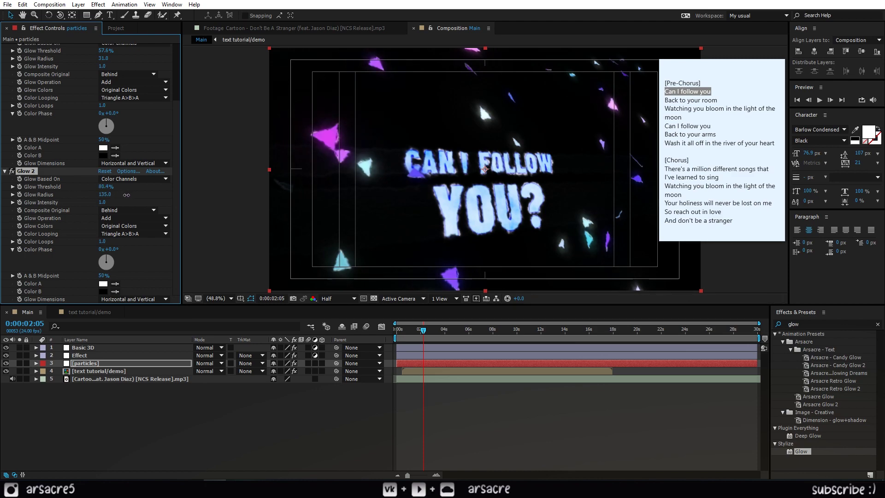
{"action": "scroll", "coordinate": [117, 112], "scroll_direction": "up", "scroll_amount": 3}
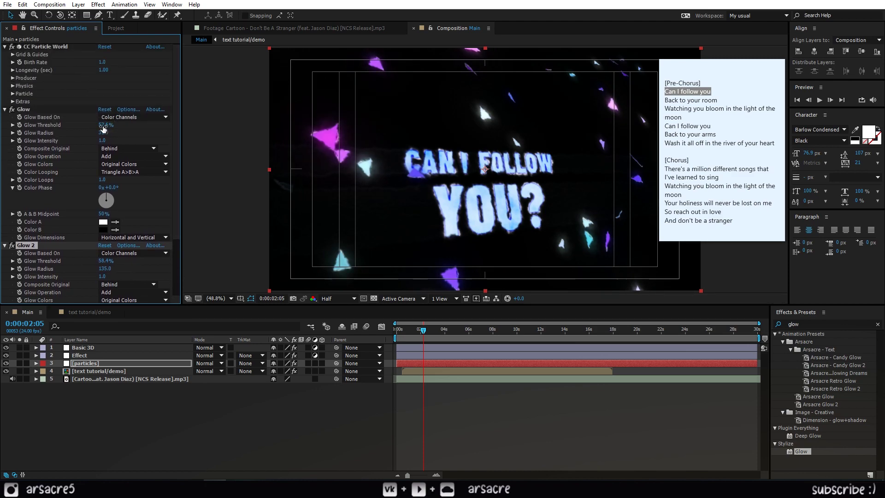
{"action": "left_click_drag", "start_coordinate": [103, 129], "coordinate": [112, 127]}
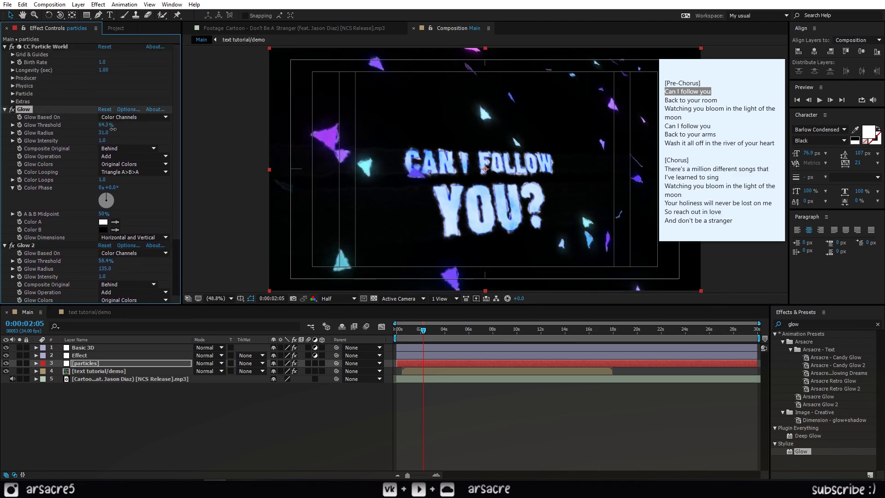
{"action": "left_click", "coordinate": [6, 115]}
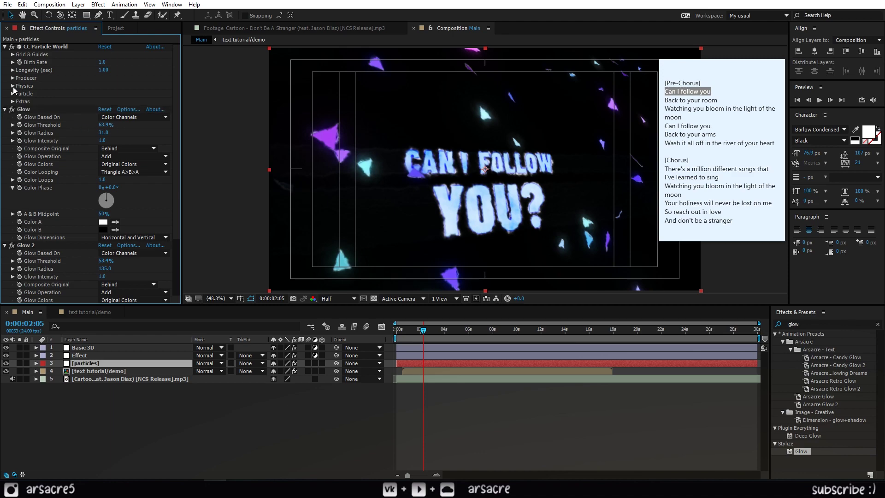
{"action": "left_click", "coordinate": [13, 86]}
{"action": "left_click", "coordinate": [13, 86]}
{"action": "left_click", "coordinate": [12, 94]}
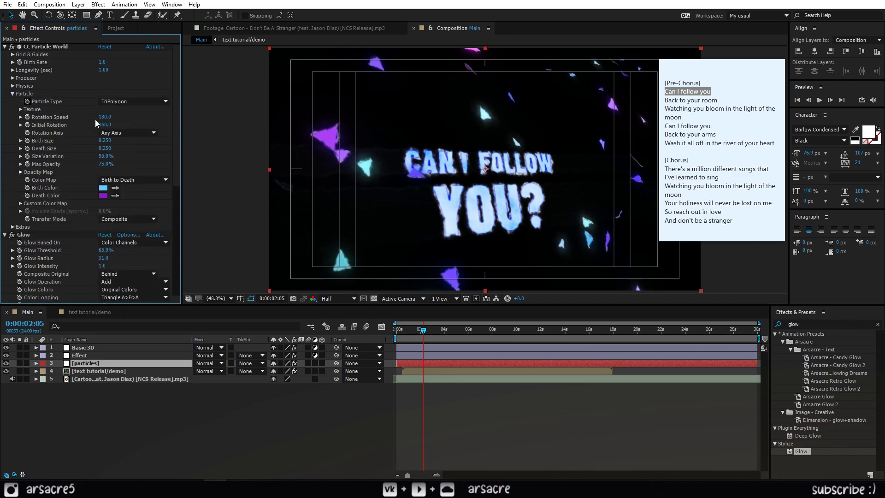
{"action": "left_click_drag", "start_coordinate": [95, 169], "coordinate": [82, 171]}
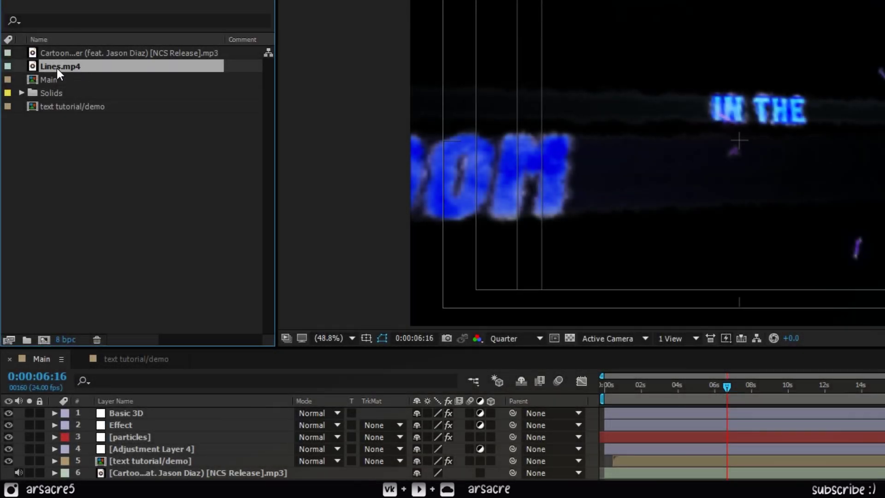
Step: Place Lines.mp4 at the top of the Main composition's layers and set its blending mode to Screen
{"action": "left_click_drag", "start_coordinate": [56, 67], "coordinate": [151, 408]}
{"action": "left_click_drag", "start_coordinate": [668, 391], "coordinate": [685, 408]}
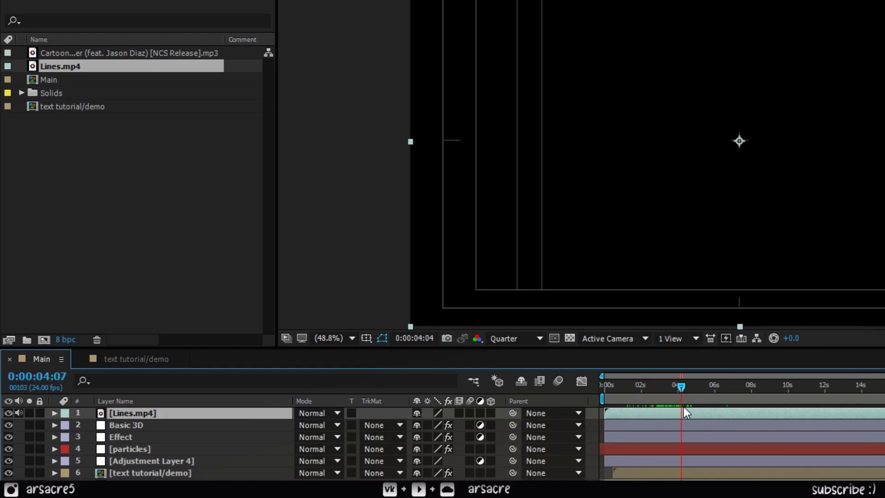
{"action": "left_click", "coordinate": [304, 413]}
{"action": "left_click", "coordinate": [364, 190]}
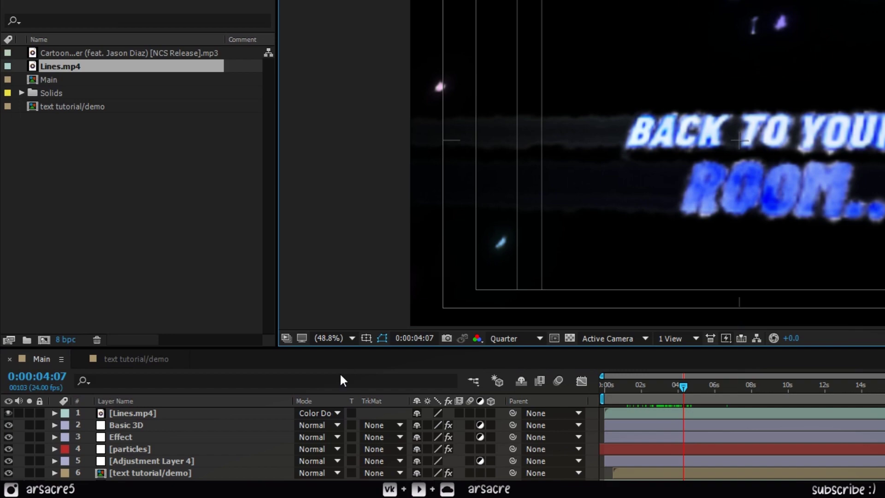
{"action": "left_click", "coordinate": [326, 411]}
{"action": "left_click", "coordinate": [375, 179]}
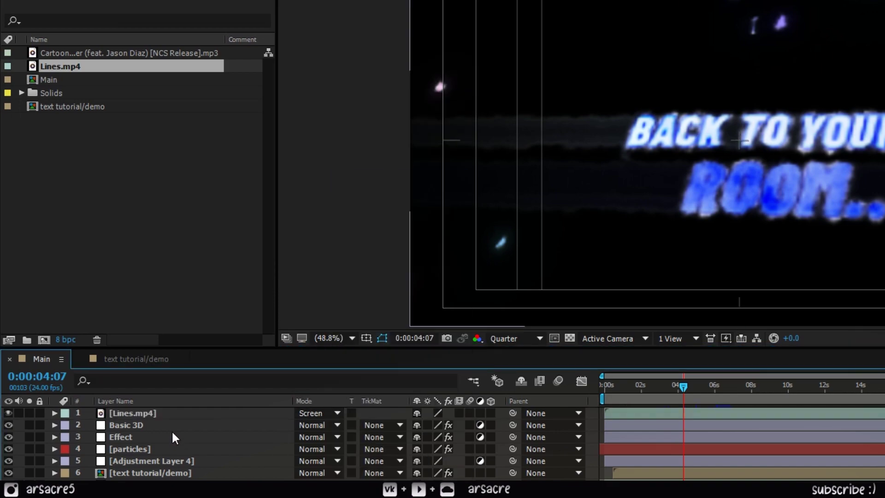
Step: Duplicate the Lines.mp4 layer three times
{"action": "left_click", "coordinate": [150, 415]}
{"action": "key", "text": "ctrl+d"}
{"action": "key", "text": "ctrl+d"}
{"action": "key", "text": "ctrl+d"}
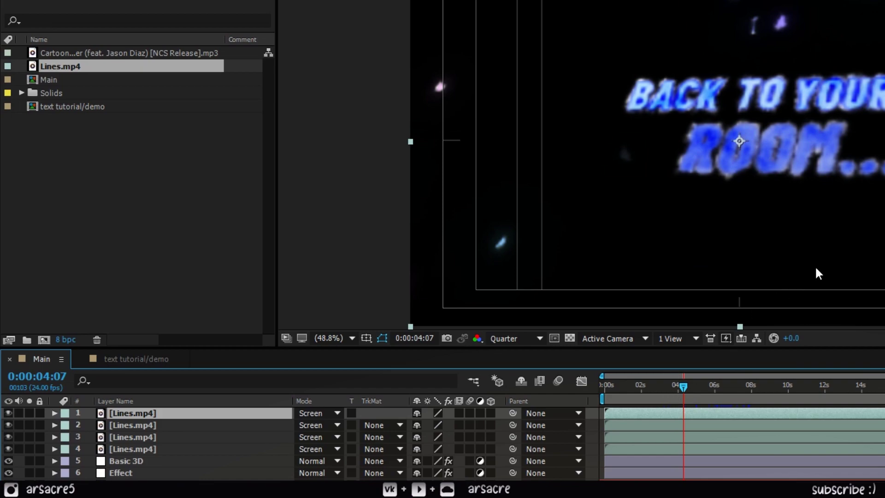
Step: Rotate the two uppermost Lines.mp4 copies to different angles and enlarge the second one
{"action": "key", "text": "w"}
{"action": "left_click_drag", "start_coordinate": [815, 268], "coordinate": [474, 121]}
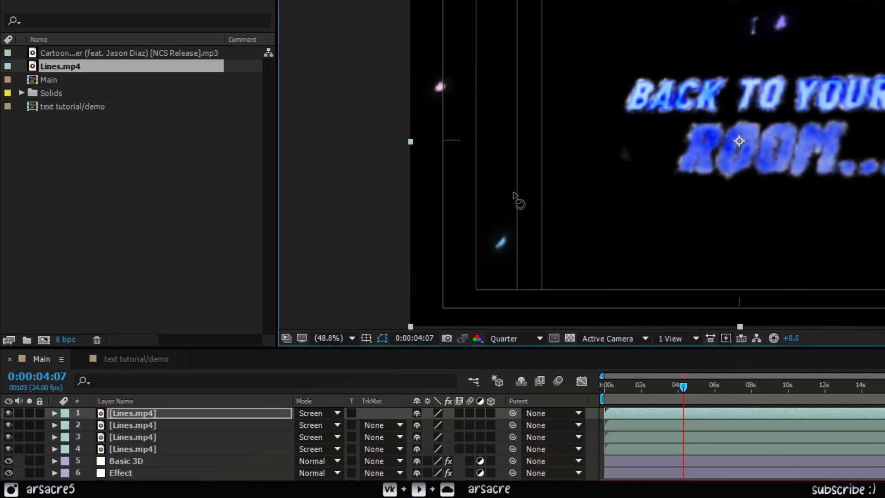
{"action": "left_click", "coordinate": [628, 425]}
{"action": "left_click_drag", "start_coordinate": [608, 282], "coordinate": [769, 292]}
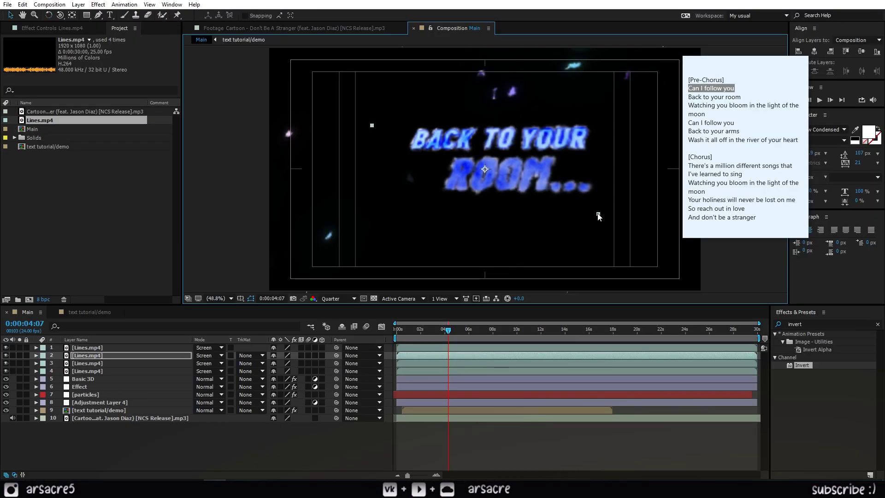
{"action": "left_click_drag", "start_coordinate": [598, 216], "coordinate": [671, 248]}
Step: Rotate the third Lines.mp4 copy and enlarge it beyond the composition frame
{"action": "left_click", "coordinate": [410, 368]}
{"action": "left_click", "coordinate": [412, 362]}
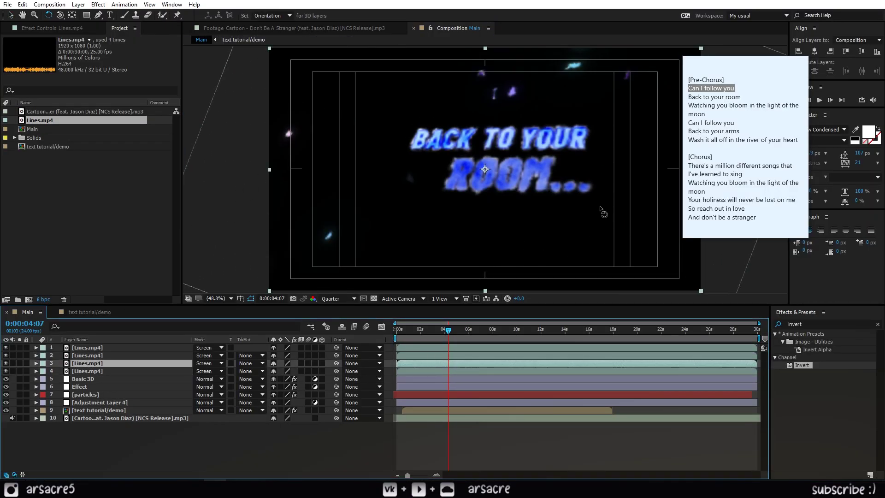
{"action": "key", "text": "v"}
{"action": "left_click_drag", "start_coordinate": [600, 236], "coordinate": [675, 271]}
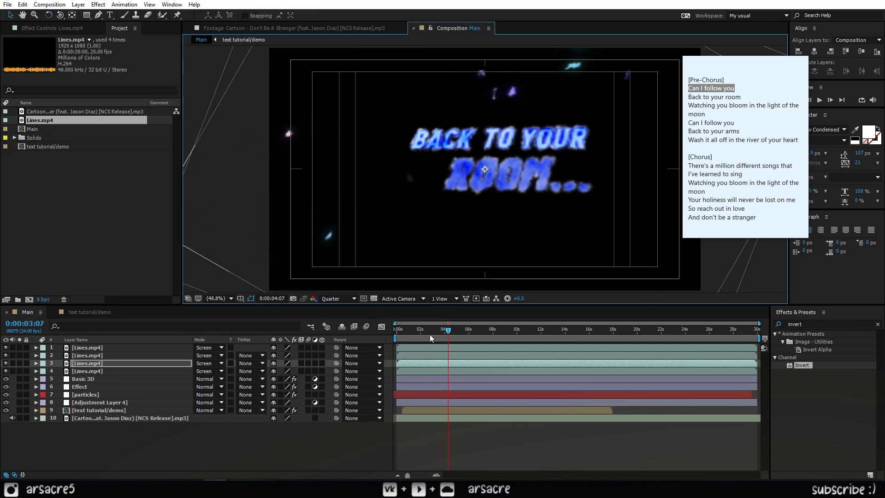
Step: Stagger the Lines.mp4 copies in time, starting the first at about 6 s, the third at about 2 s and the second before 0 s
{"action": "left_click_drag", "start_coordinate": [431, 338], "coordinate": [471, 358]}
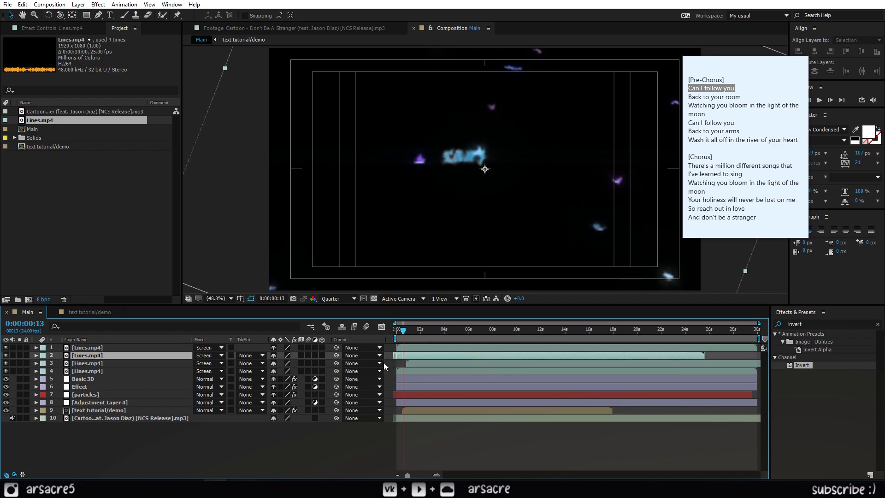
{"action": "left_click_drag", "start_coordinate": [384, 362], "coordinate": [385, 362]}
{"action": "left_click", "coordinate": [441, 350]}
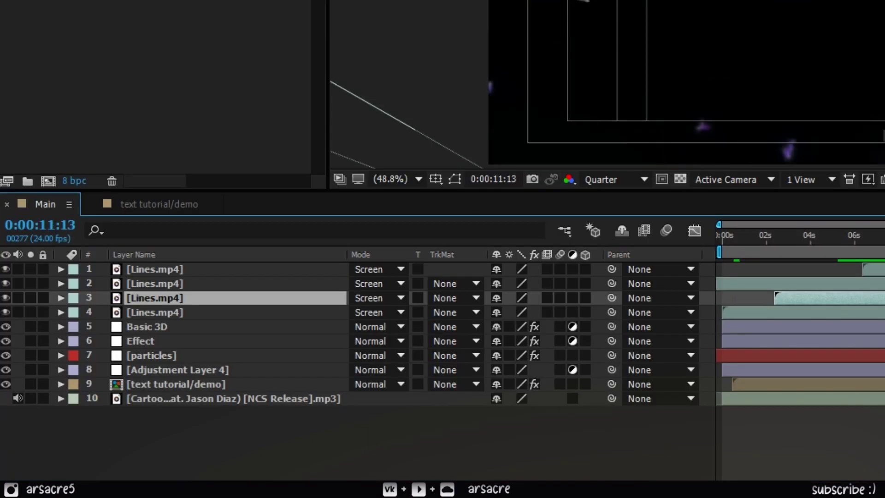
Step: Add a new adjustment layer at the top of the Main composition and name it "Color shift"
{"action": "left_click", "coordinate": [374, 456]}
{"action": "right_click", "coordinate": [374, 456]}
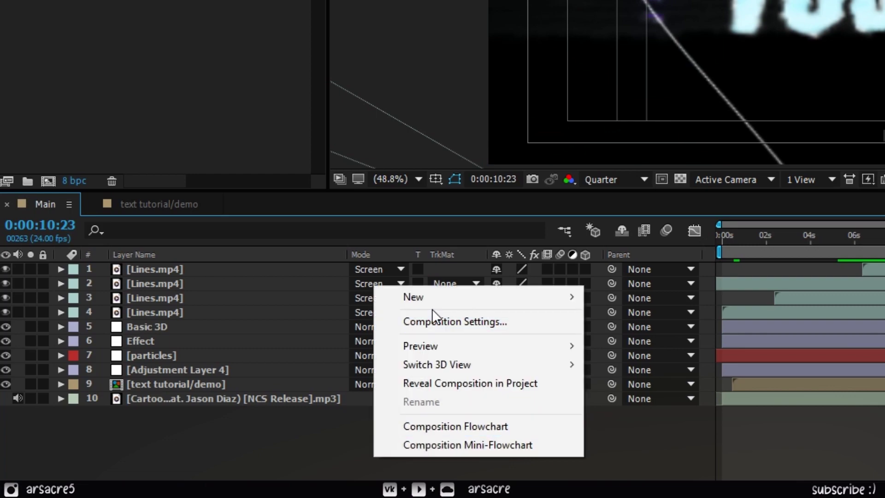
{"action": "mouse_move", "coordinate": [433, 297]}
{"action": "left_click", "coordinate": [648, 433]}
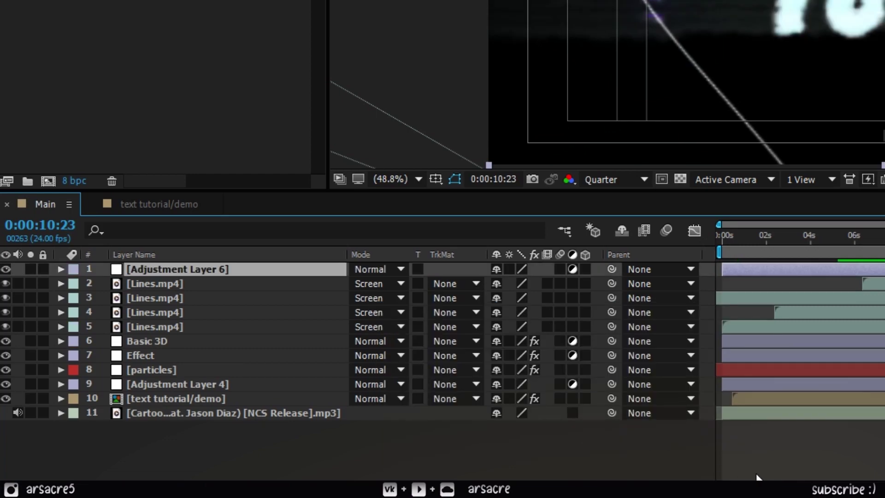
{"action": "key", "text": "Return"}
{"action": "type", "text": "Co"}
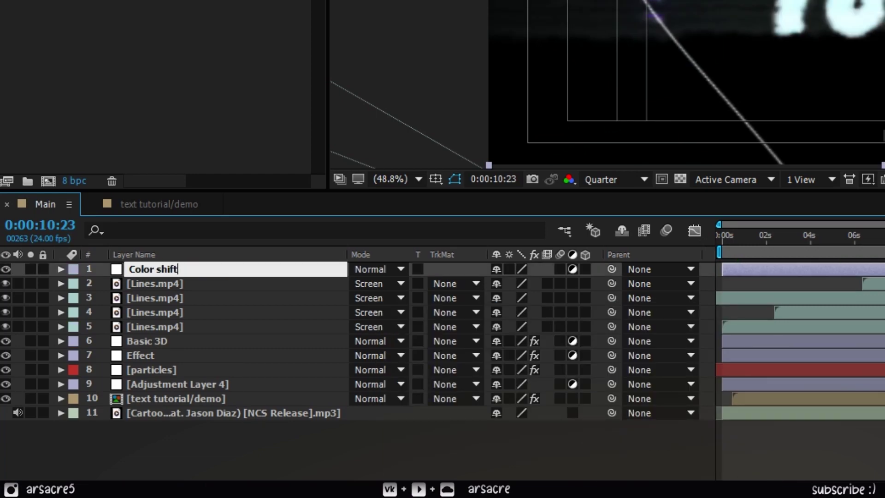
{"action": "type", "text": "lor shift"}
{"action": "key", "text": "Return"}
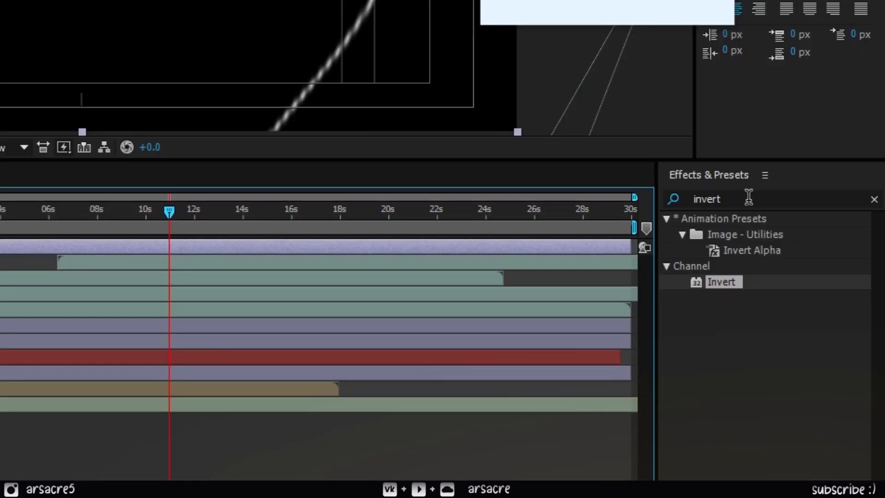
Step: Apply the Invert effect to the Color shift layer and set its channel to In Phase Chrominance
{"action": "left_click", "coordinate": [748, 197]}
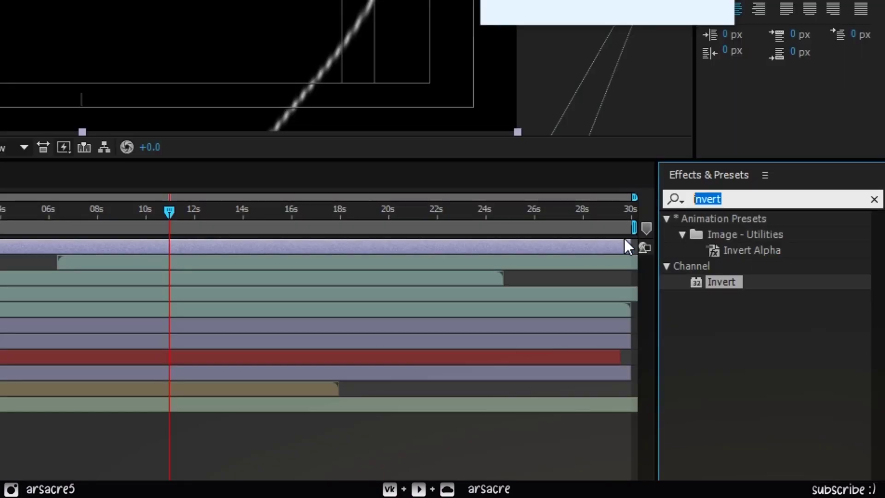
{"action": "double_click", "coordinate": [713, 281]}
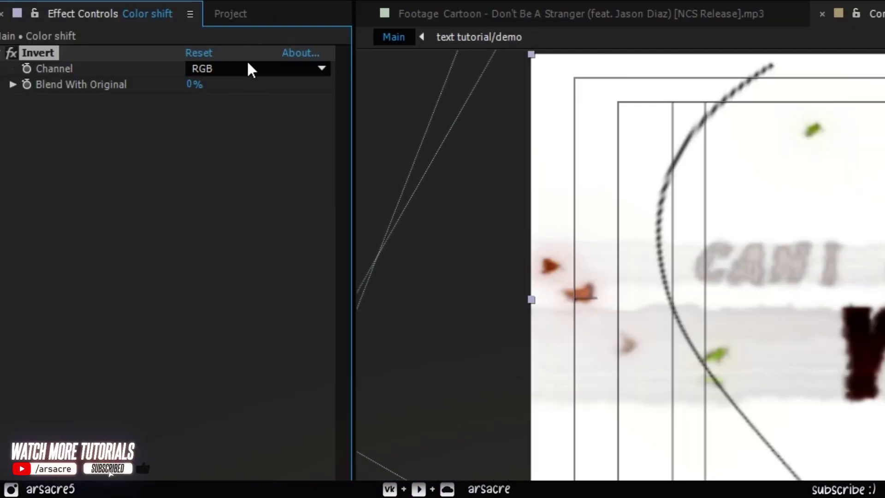
{"action": "left_click", "coordinate": [249, 69]}
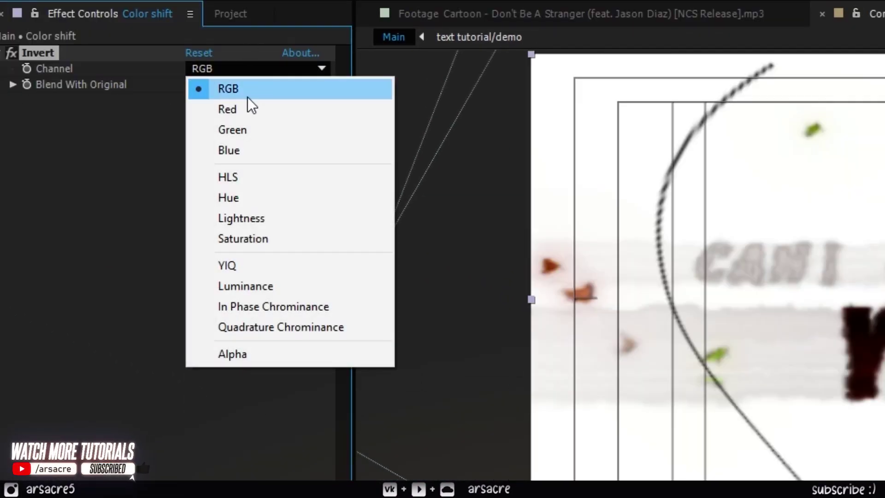
{"action": "left_click", "coordinate": [245, 306]}
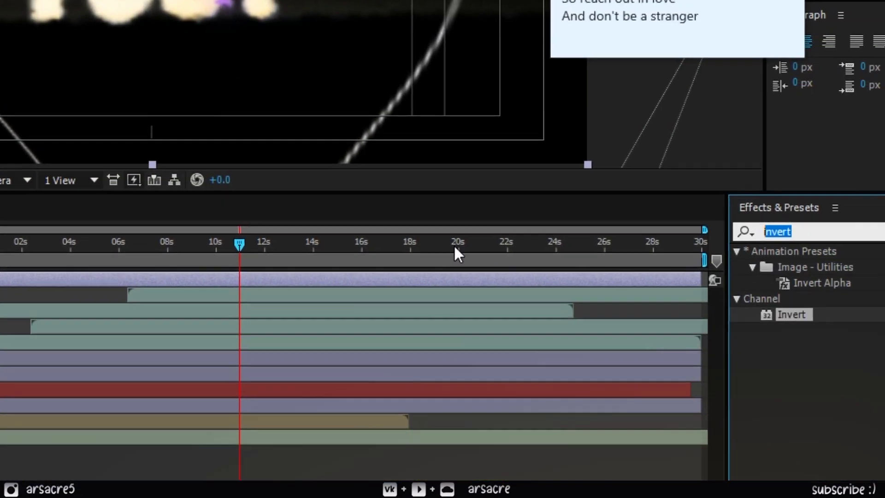
Step: Find and apply Color Balance (HLS) to the Color shift layer, with hue at -148° and lightness at 9
{"action": "type", "text": "hl"}
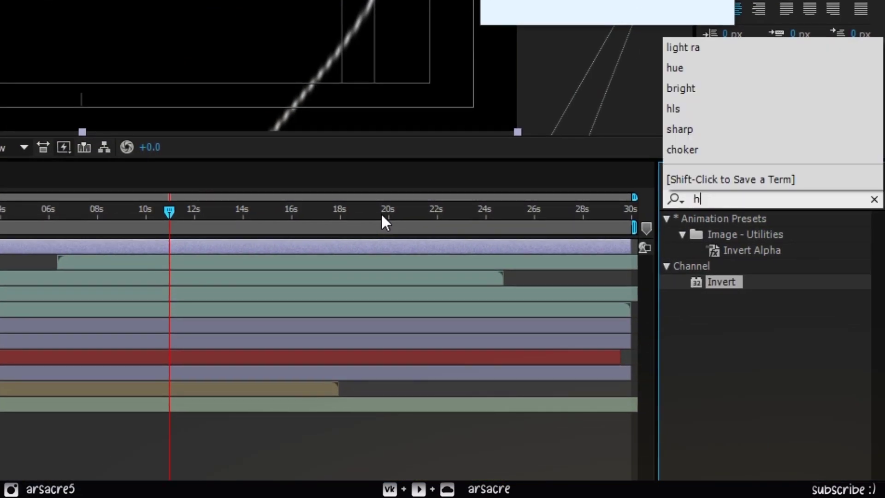
{"action": "type", "text": "s"}
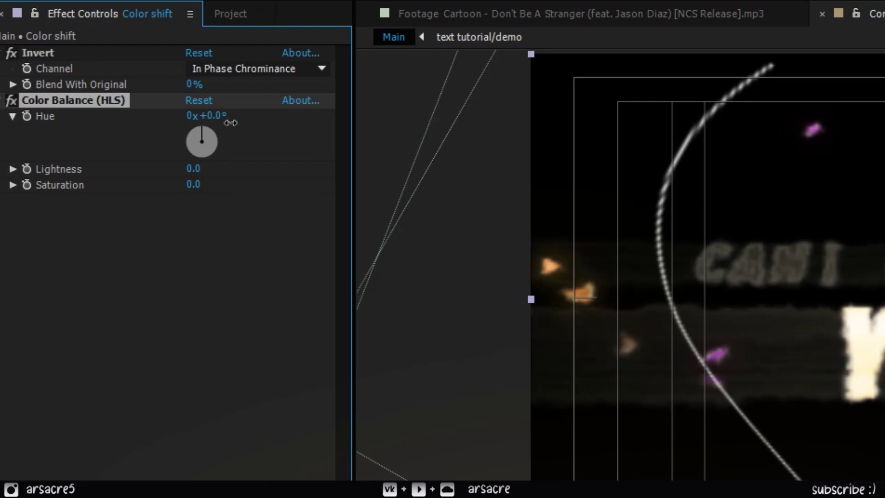
{"action": "left_click_drag", "start_coordinate": [7, 17], "coordinate": [134, 42]}
{"action": "left_click_drag", "start_coordinate": [134, 42], "coordinate": [249, 46]}
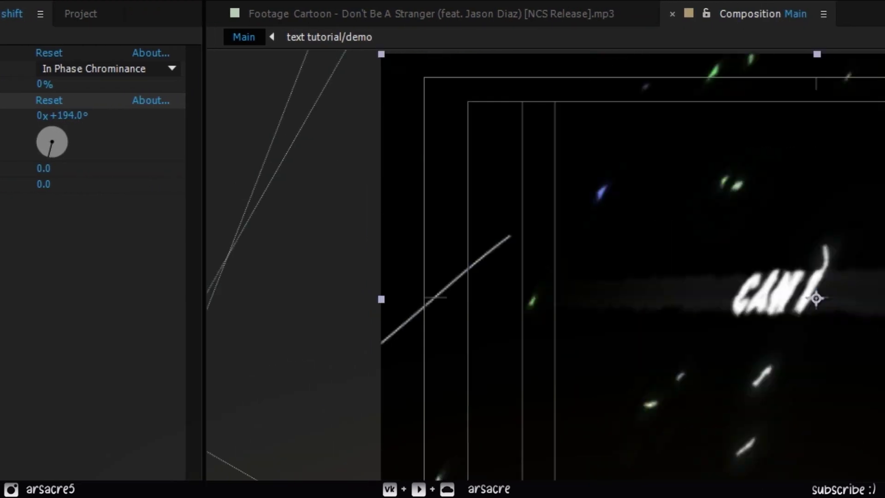
{"action": "left_click_drag", "start_coordinate": [61, 115], "coordinate": [202, 134]}
{"action": "left_click_drag", "start_coordinate": [46, 169], "coordinate": [61, 177]}
{"action": "left_click_drag", "start_coordinate": [206, 176], "coordinate": [214, 179]}
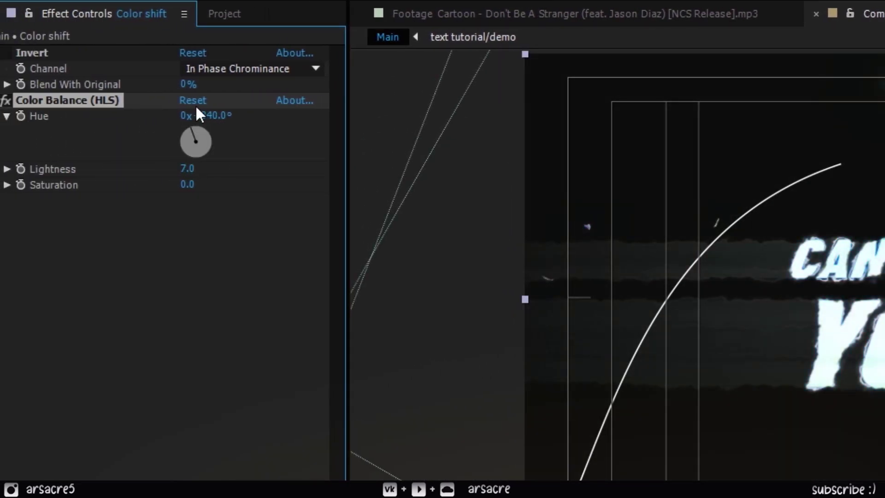
{"action": "left_click_drag", "start_coordinate": [193, 116], "coordinate": [32, 138]}
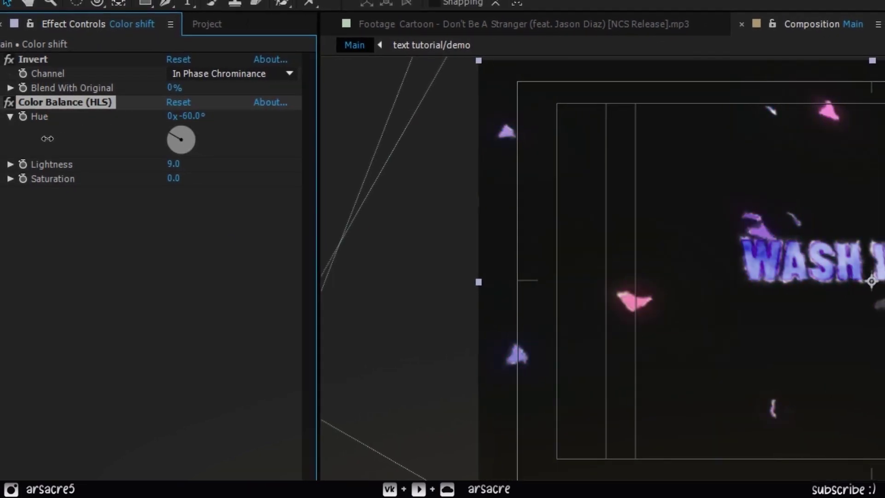
Step: Try the Green and Red channels for Invert and set the Color Balance hue to -11°
{"action": "left_click", "coordinate": [202, 74]}
{"action": "left_click", "coordinate": [195, 125]}
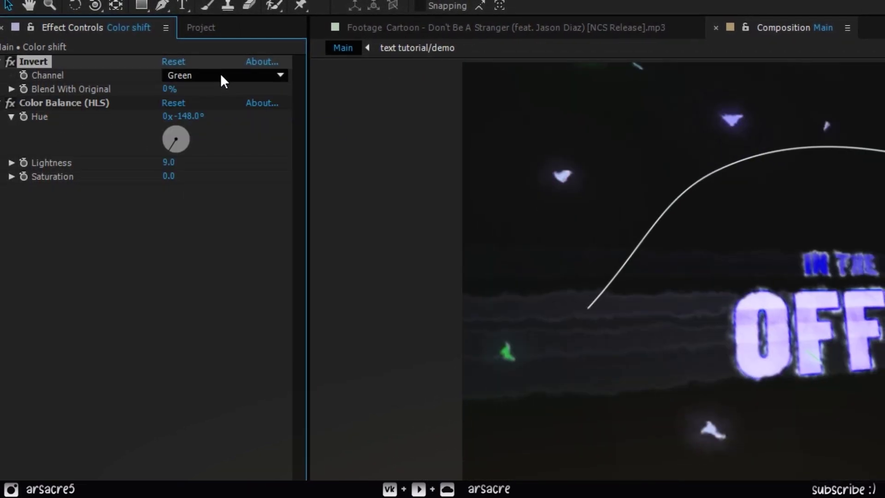
{"action": "left_click", "coordinate": [221, 75]}
{"action": "left_click", "coordinate": [211, 110]}
{"action": "left_click_drag", "start_coordinate": [185, 117], "coordinate": [302, 121]}
Step: Try Invert's Blue channel, set the channel to HLS and preview the color shift
{"action": "left_click", "coordinate": [218, 75]}
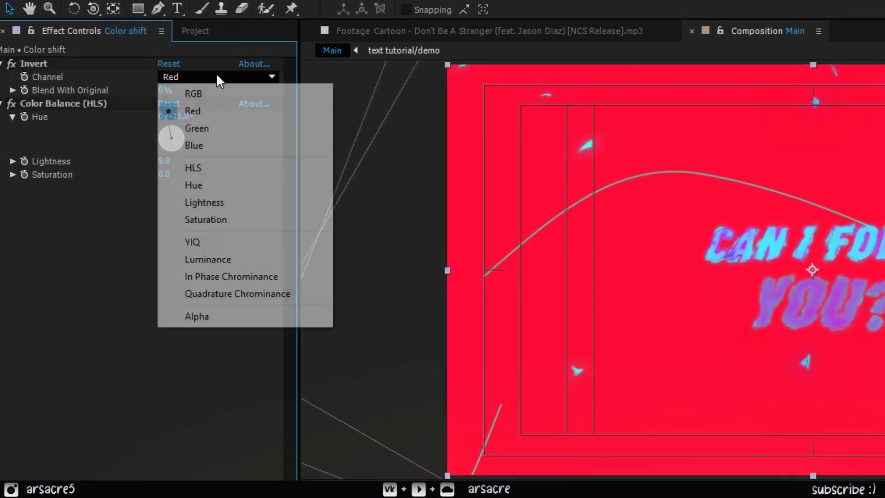
{"action": "left_click", "coordinate": [193, 145]}
{"action": "left_click", "coordinate": [217, 76]}
{"action": "left_click", "coordinate": [193, 168]}
{"action": "left_click", "coordinate": [217, 77]}
{"action": "left_click", "coordinate": [218, 77]}
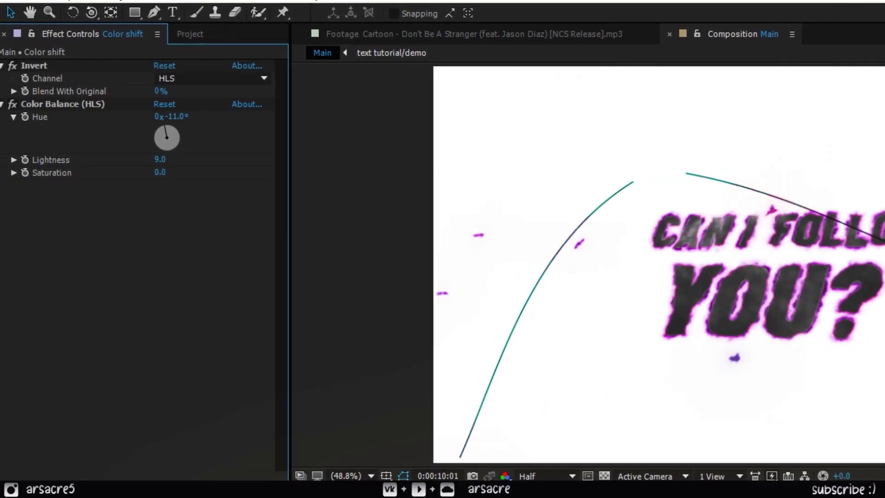
{"action": "key", "text": "space"}
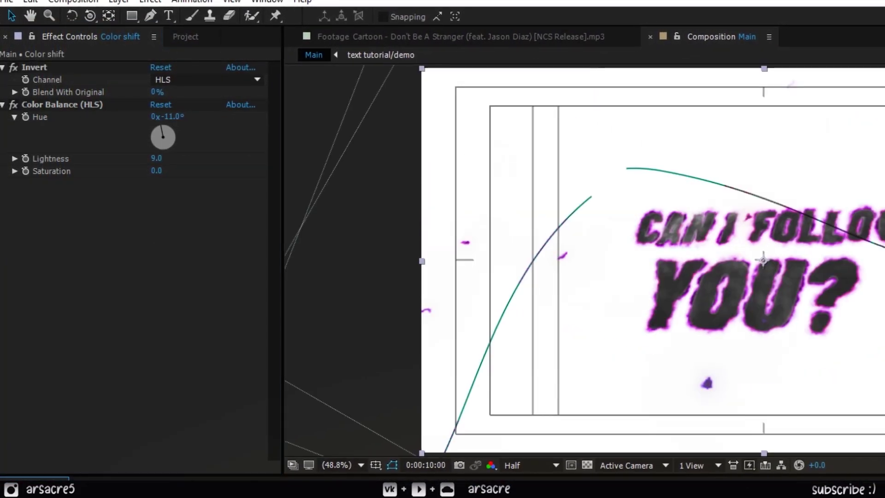
{"action": "key", "text": "space"}
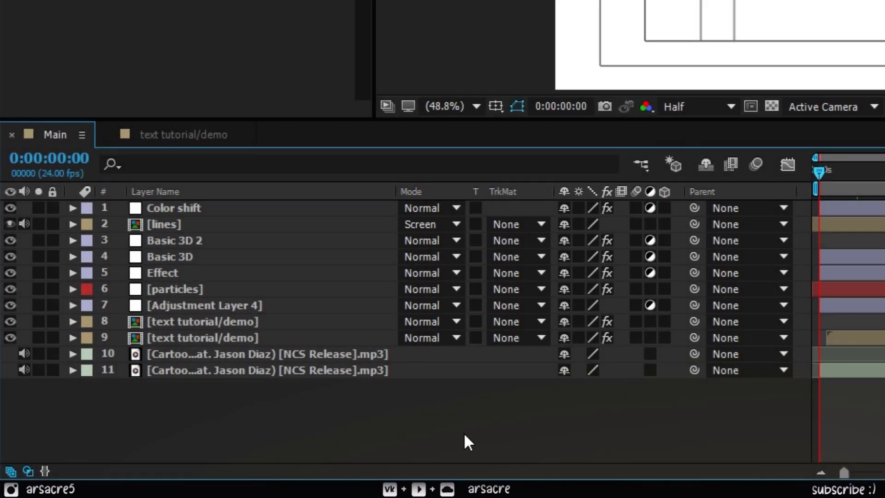
Step: Add another adjustment layer at the top of the Main composition and name it "Overall noise or light"
{"action": "right_click", "coordinate": [464, 436]}
{"action": "mouse_move", "coordinate": [541, 258]}
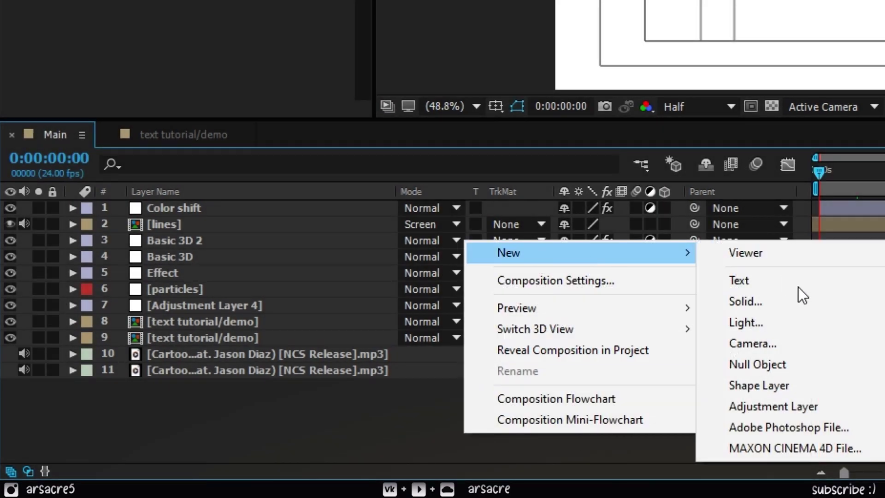
{"action": "left_click", "coordinate": [783, 407]}
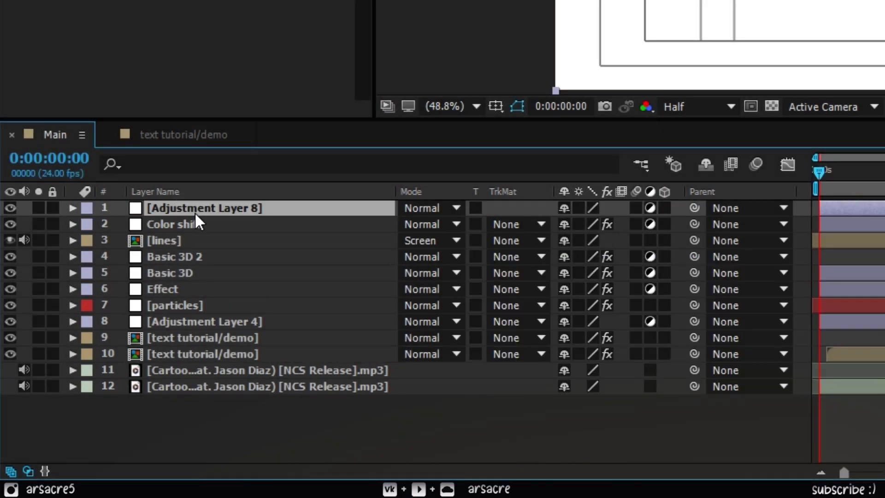
{"action": "key", "text": "Return"}
{"action": "type", "text": "Overall noise or light"}
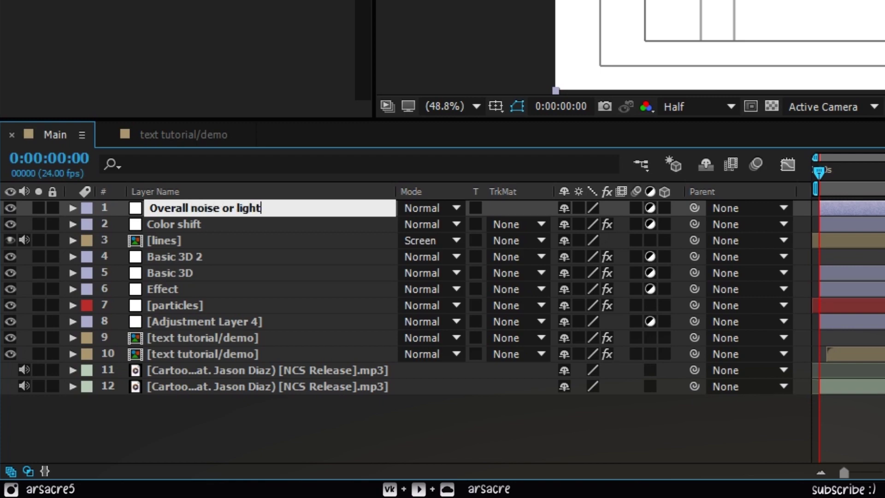
{"action": "key", "text": "Return"}
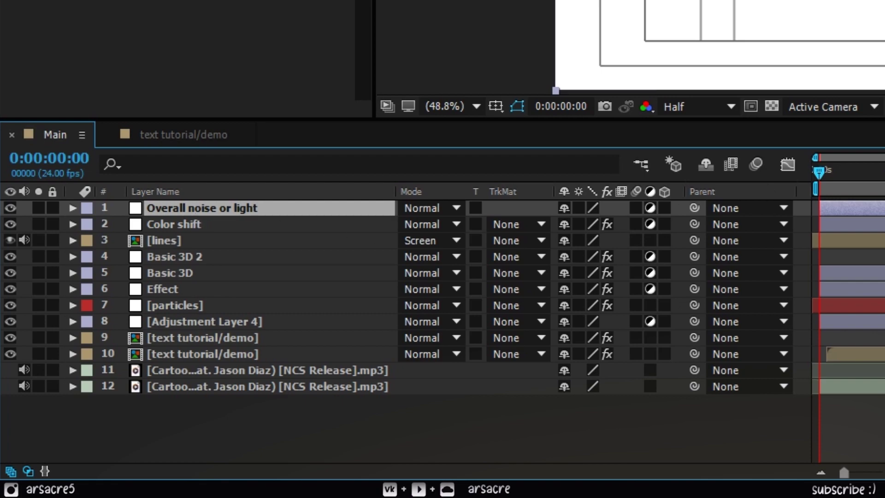
Step: Find the Turbulent Noise effect and apply it to the "Overall noise or light" layer
{"action": "type", "text": "noise"}
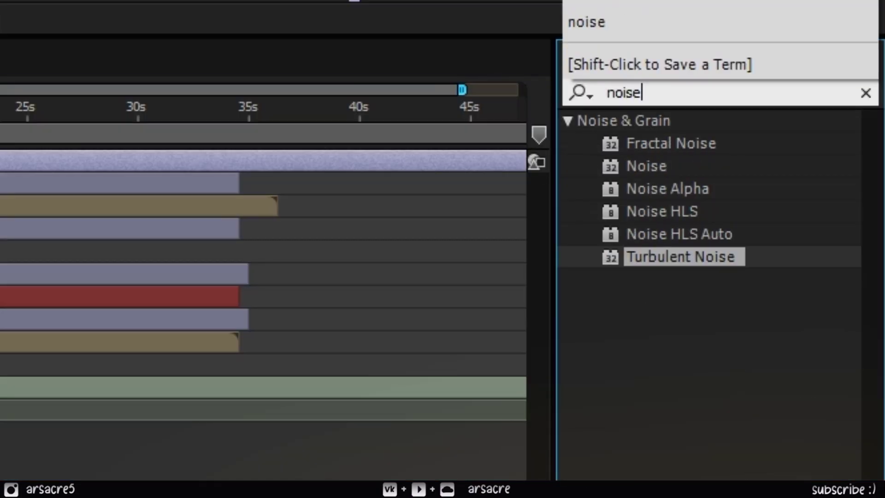
{"action": "left_click", "coordinate": [675, 297]}
{"action": "left_click", "coordinate": [680, 257]}
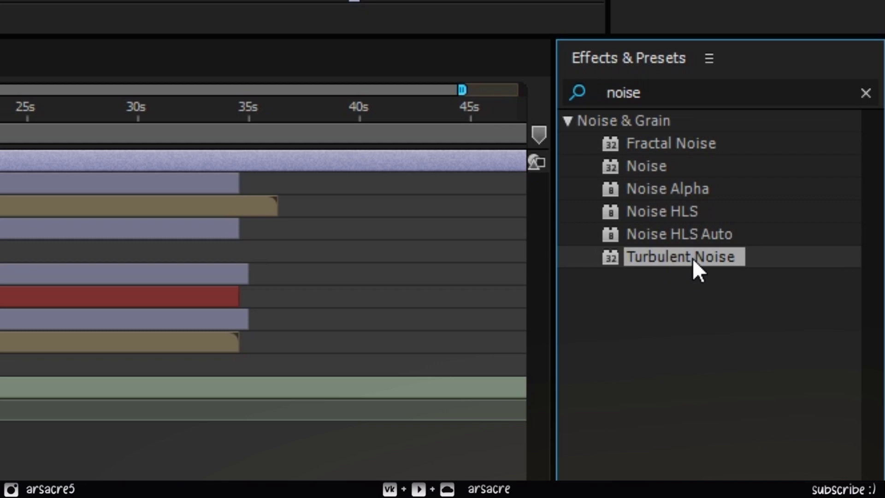
{"action": "left_click_drag", "start_coordinate": [649, 254], "coordinate": [3, 161]}
{"action": "double_click", "coordinate": [684, 257]}
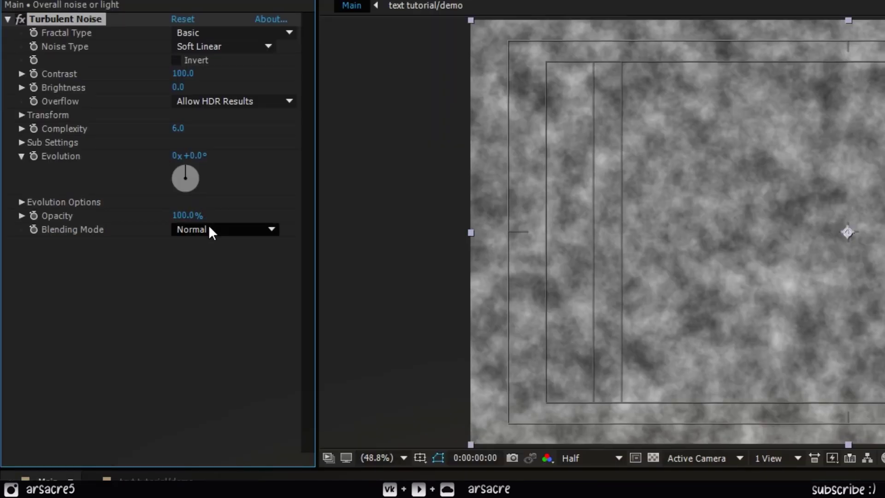
Step: Set the Turbulent Noise blending mode to Color Dodge and show the frame at 0:00:01:03
{"action": "left_click", "coordinate": [209, 230]}
{"action": "left_click", "coordinate": [229, 399]}
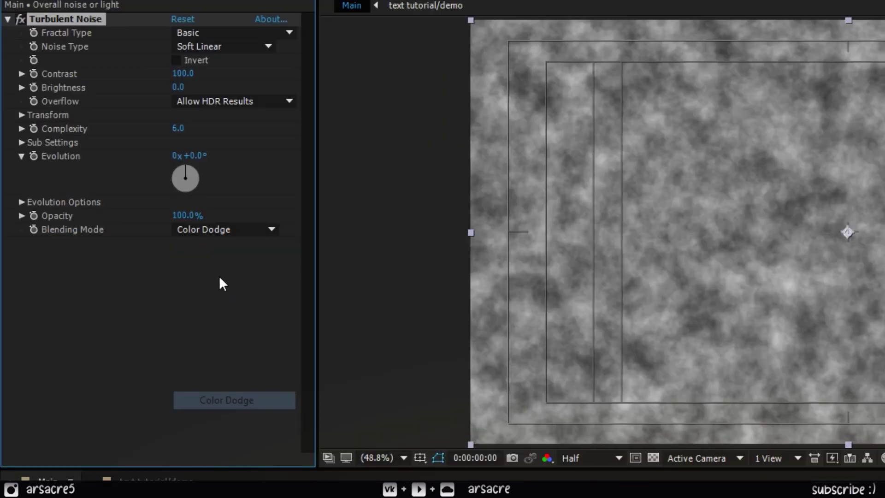
{"action": "left_click", "coordinate": [715, 496]}
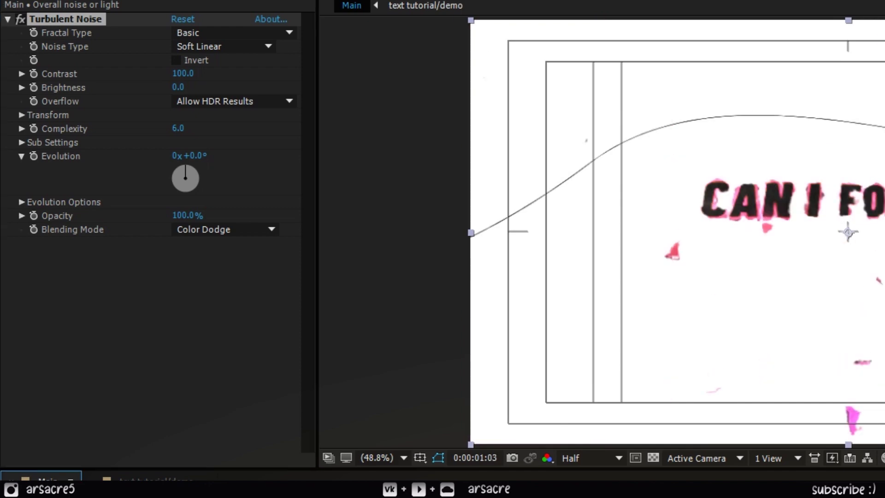
Step: Set the Turbulent Noise contrast to 462 and its brightness to -14
{"action": "left_click", "coordinate": [18, 17]}
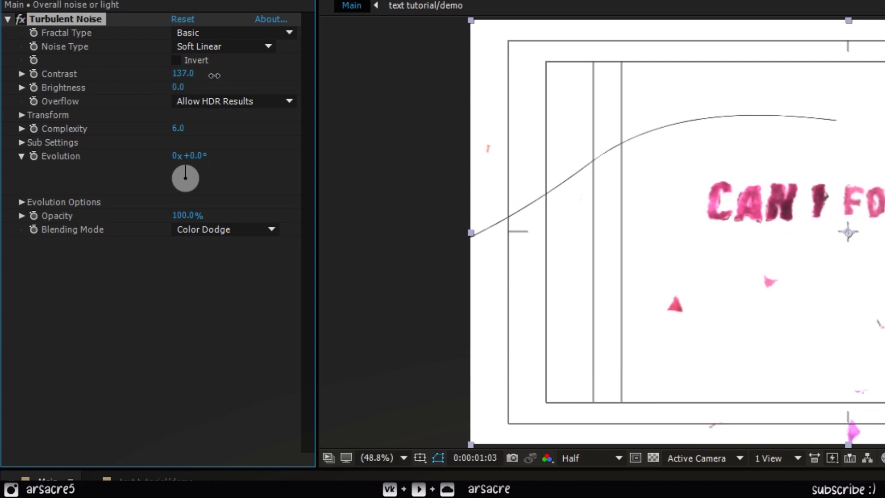
{"action": "left_click_drag", "start_coordinate": [183, 73], "coordinate": [157, 98]}
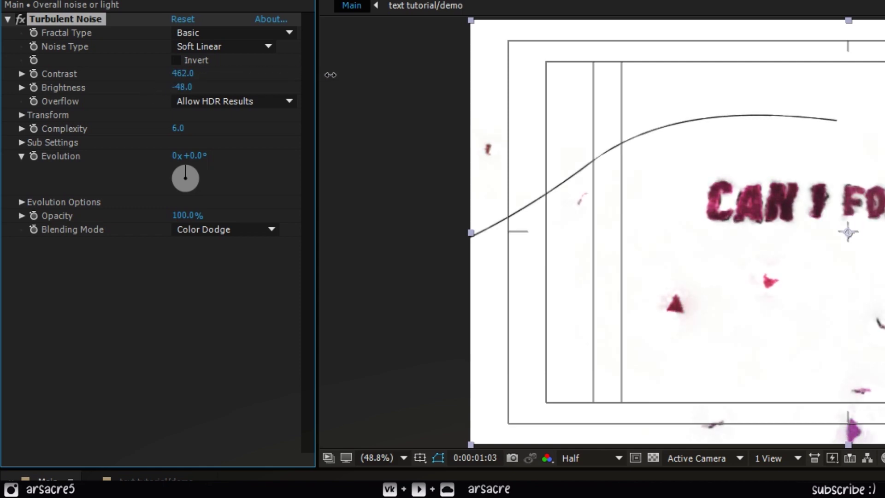
{"action": "left_click_drag", "start_coordinate": [201, 88], "coordinate": [206, 88]}
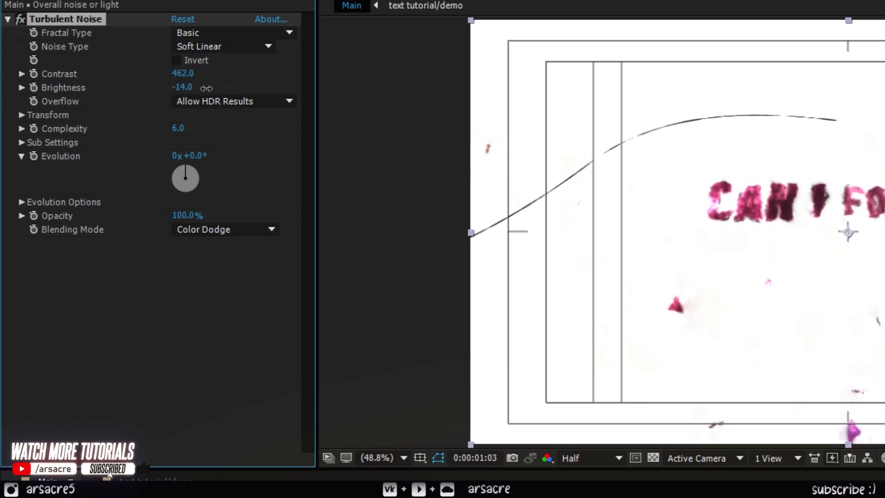